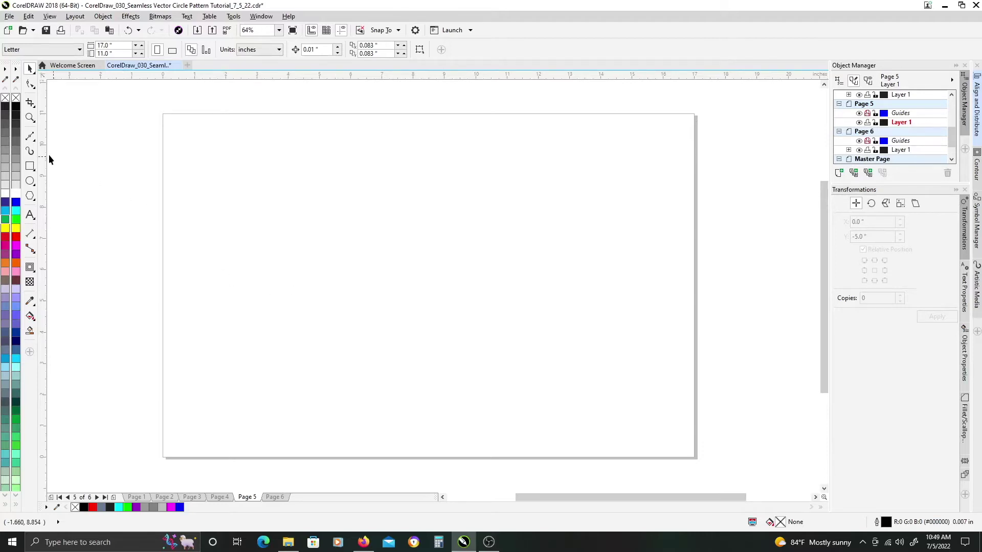
Draw a 4.189-inch vertical line with the Bezier tool
click(30, 139)
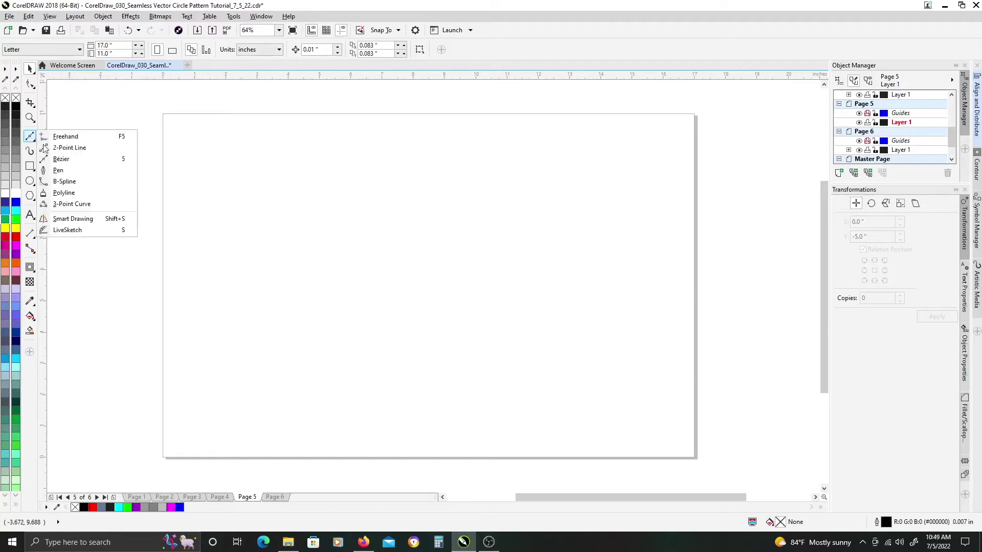
click(75, 162)
click(252, 131)
click(252, 269)
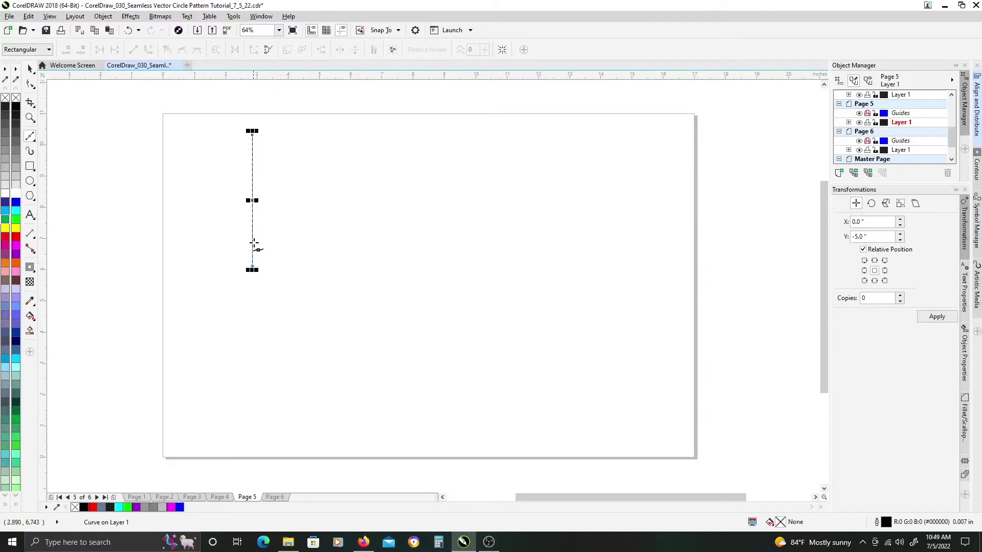
Rotate a copy of the line 90° to horizontal and select both lines
key(space)
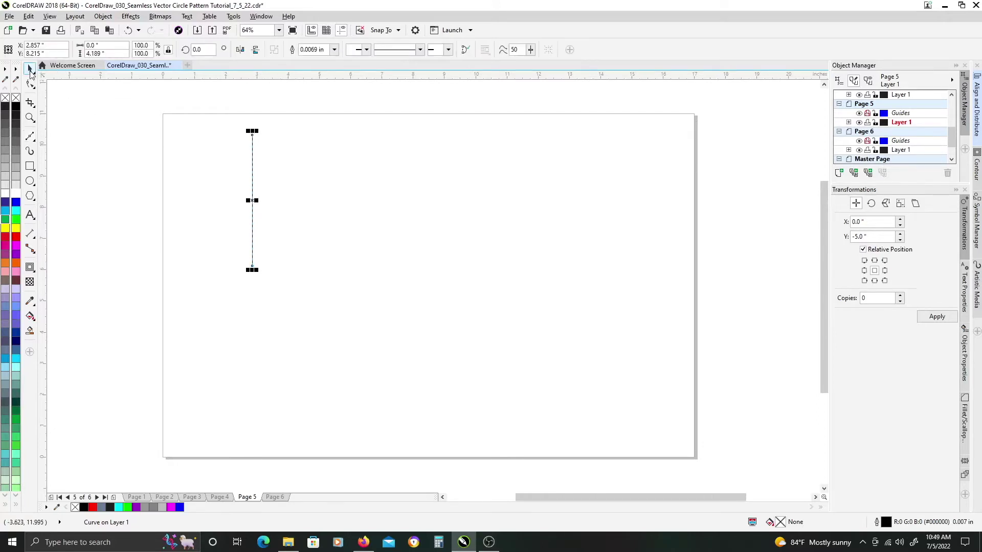
click(252, 200)
drag(257, 130, 183, 202)
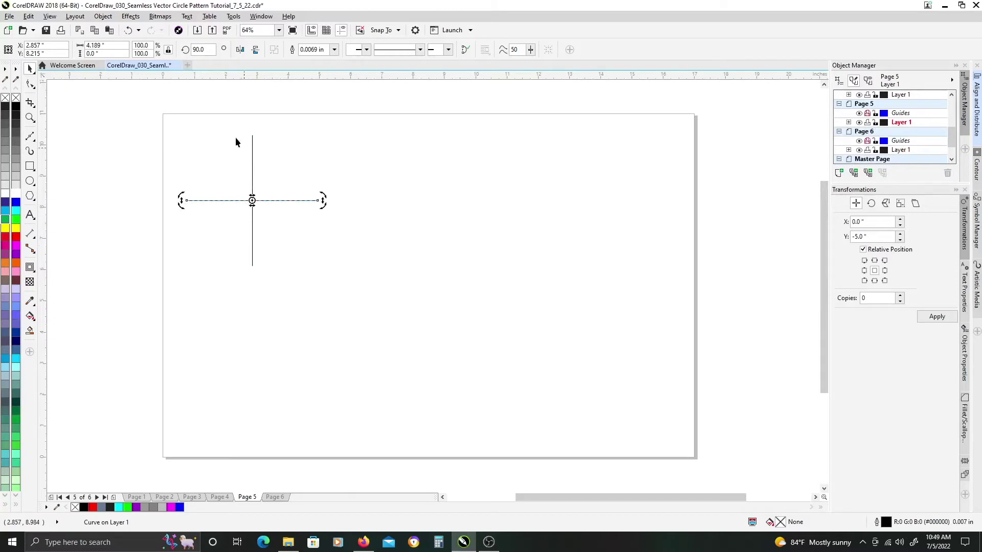
click(173, 119)
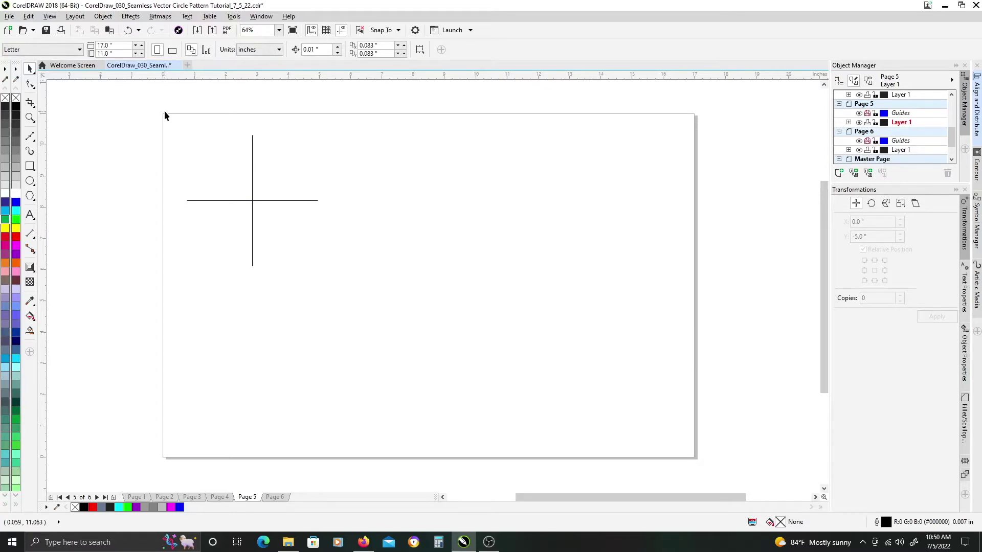
drag(164, 110, 442, 308)
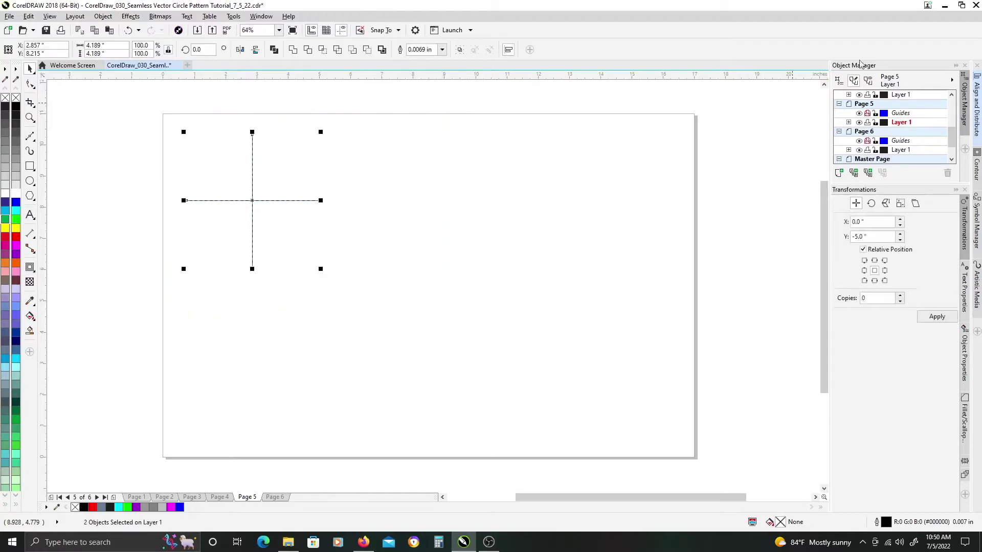
Centre the vertical and horizontal lines on each other using Align Centers Horizontally
click(977, 102)
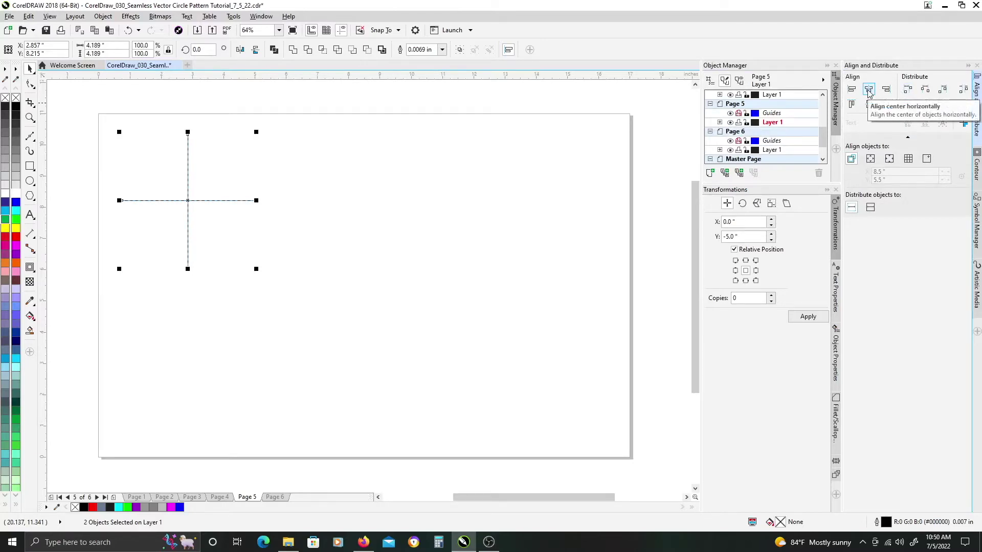
click(869, 89)
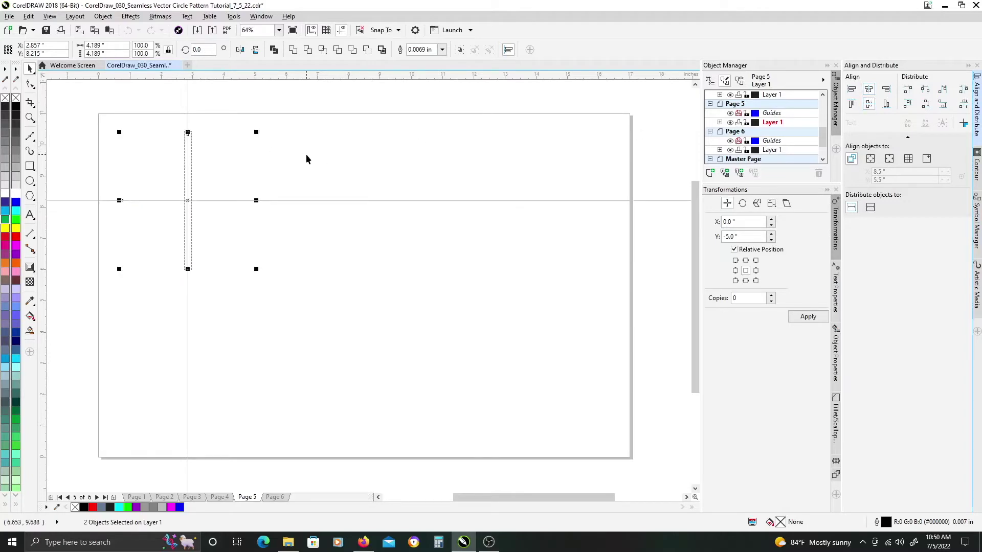
drag(194, 182, 368, 173)
scroll(345, 210, up, 2)
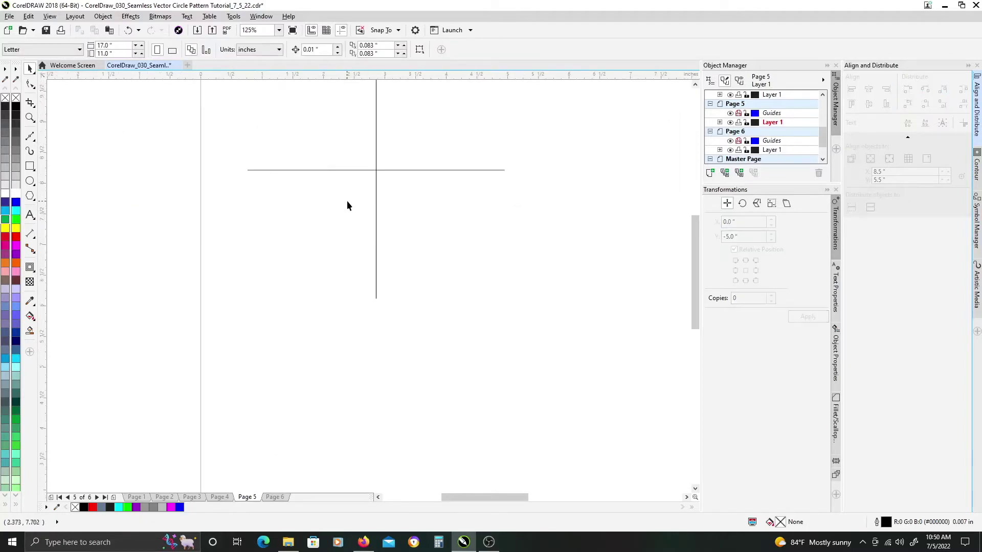
click(32, 169)
Draw a square below-left of the cross and snap its top-right corner to the intersection
click(67, 166)
drag(347, 191, 295, 275)
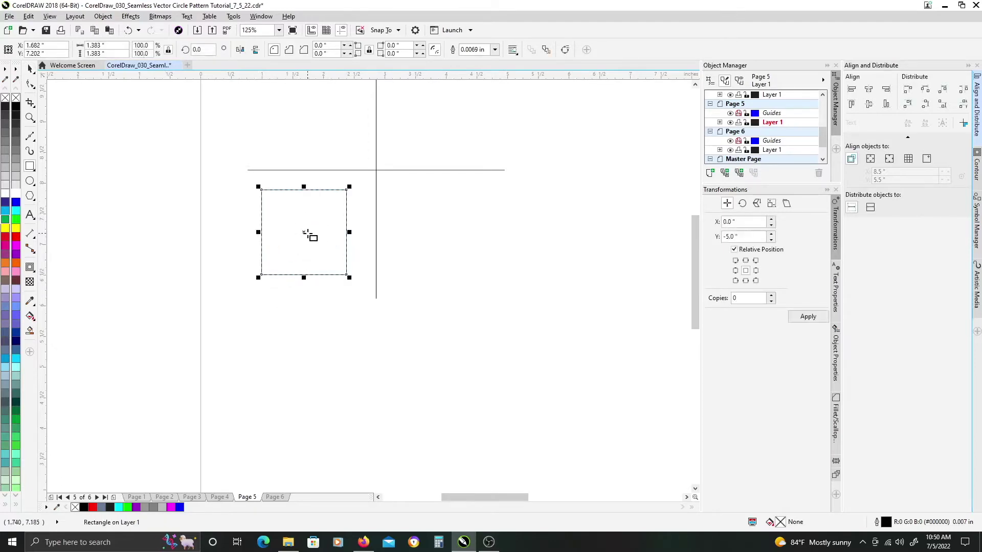
key(space)
drag(306, 231, 285, 179)
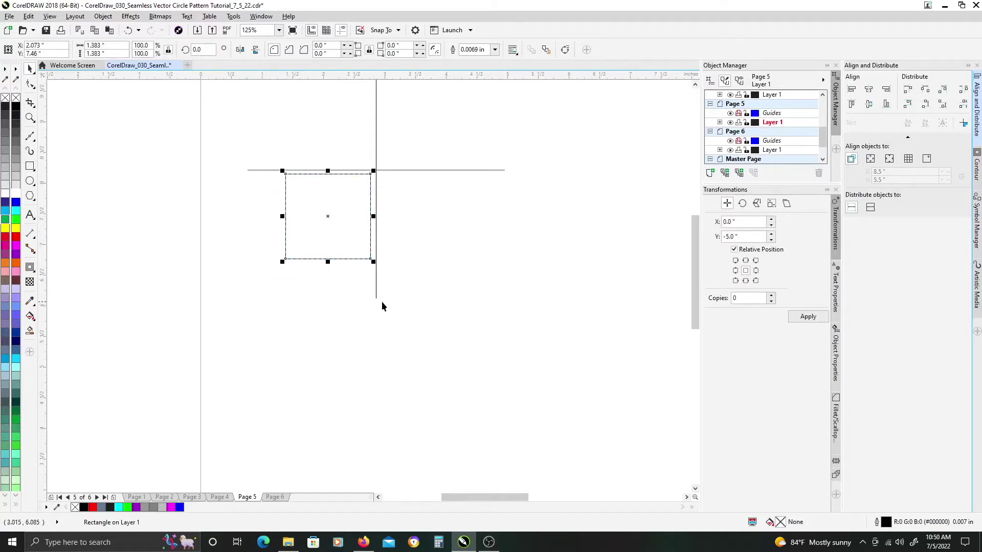
Align the square's top to the horizontal line and its right edge to the vertical line
mouse_move(252, 182)
mouse_down()
mouse_move(272, 202)
mouse_move(251, 261)
mouse_up()
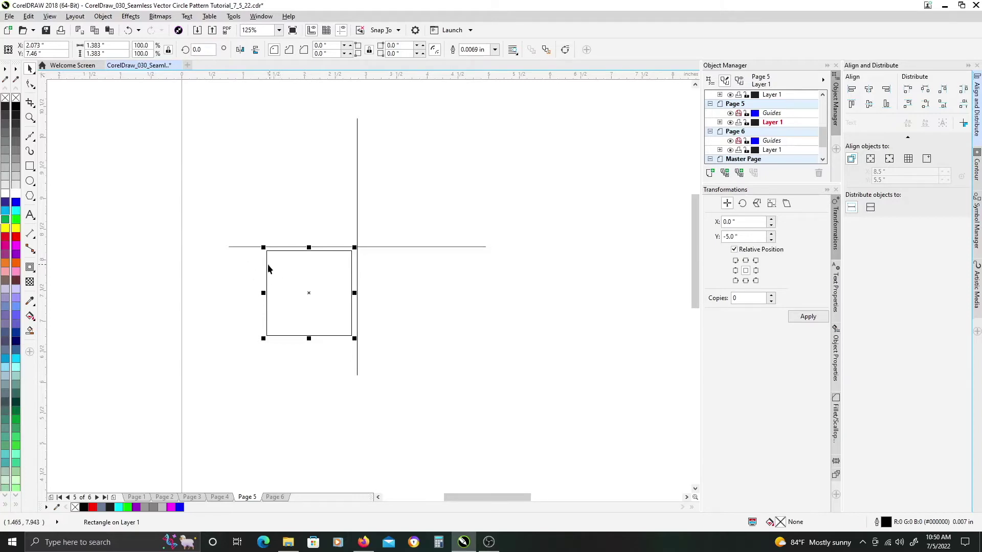
shift+click(238, 247)
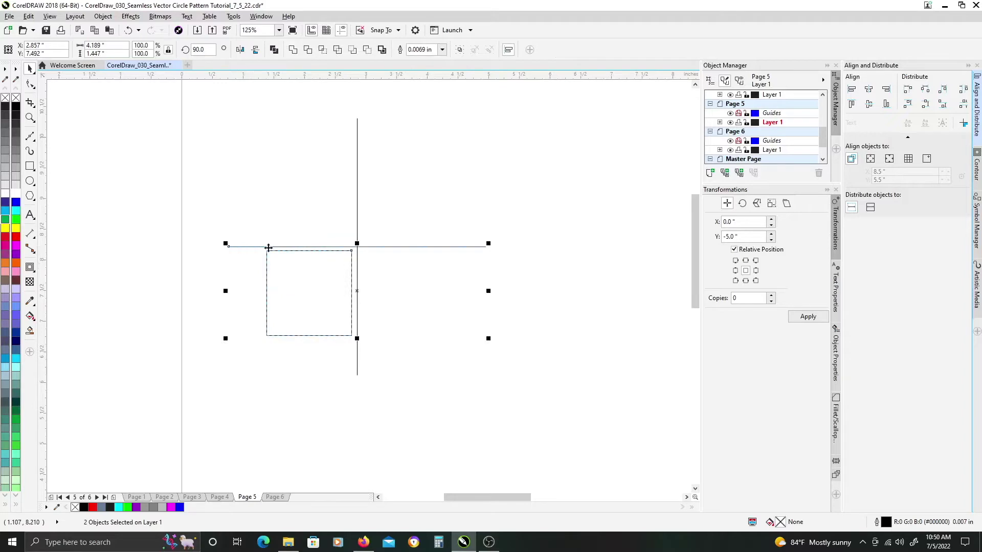
click(851, 105)
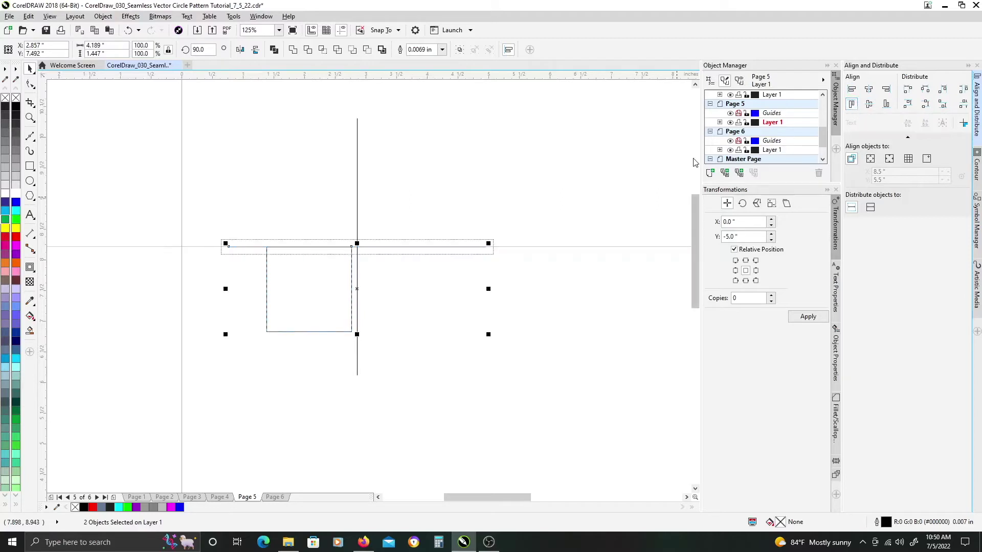
click(425, 321)
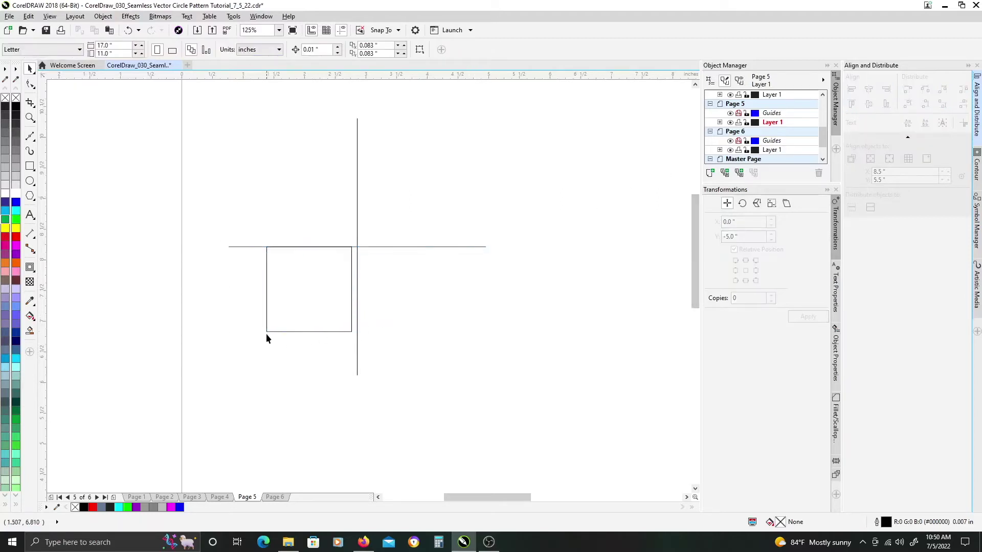
click(271, 332)
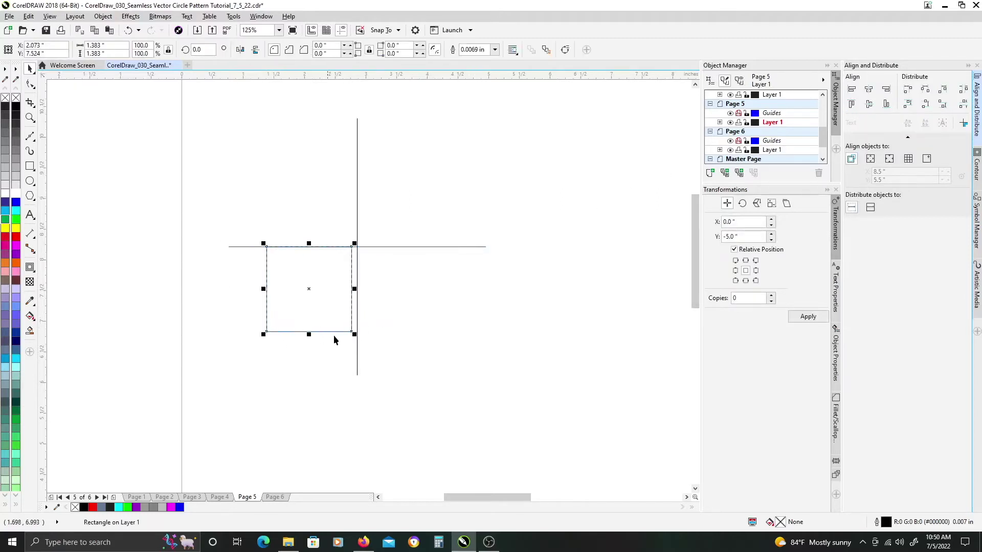
shift+click(357, 350)
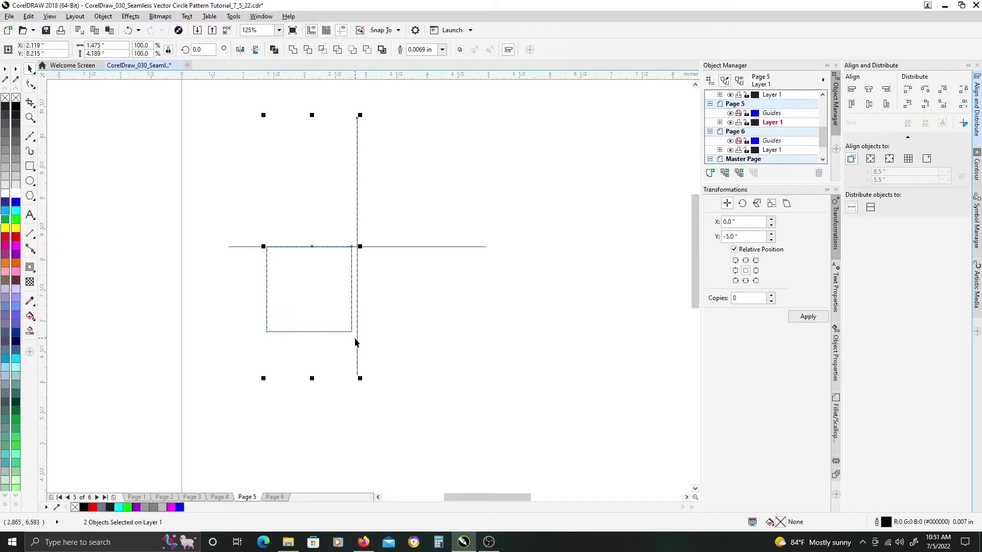
click(887, 92)
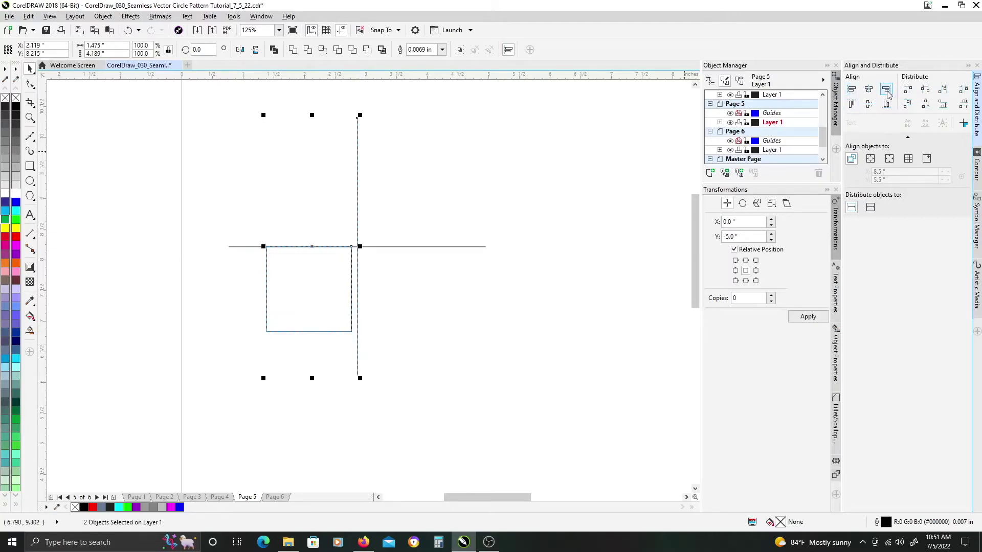
click(444, 217)
scroll(319, 275, up, 1)
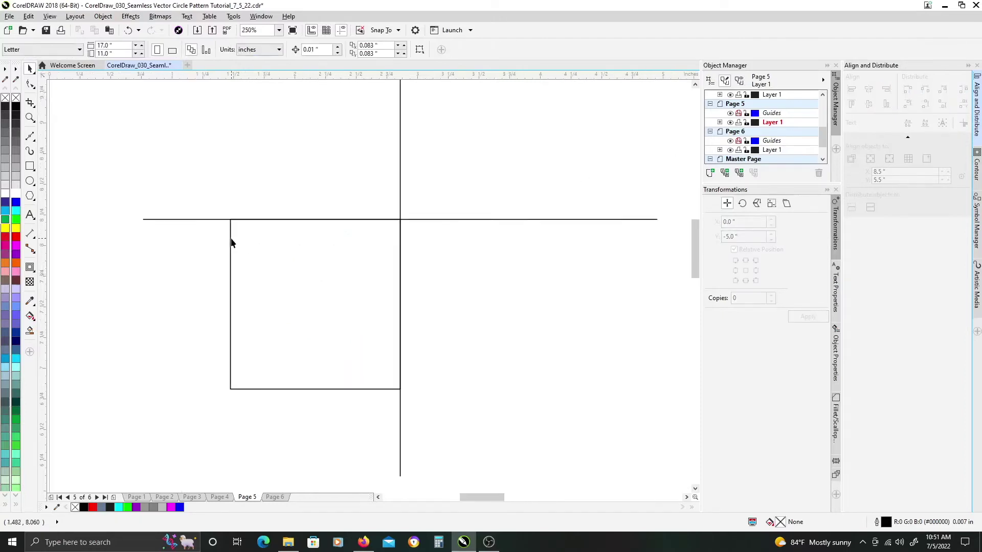
Draw a tall thin 0.133 x 2.025-inch bar across the square and fill it grey
click(232, 234)
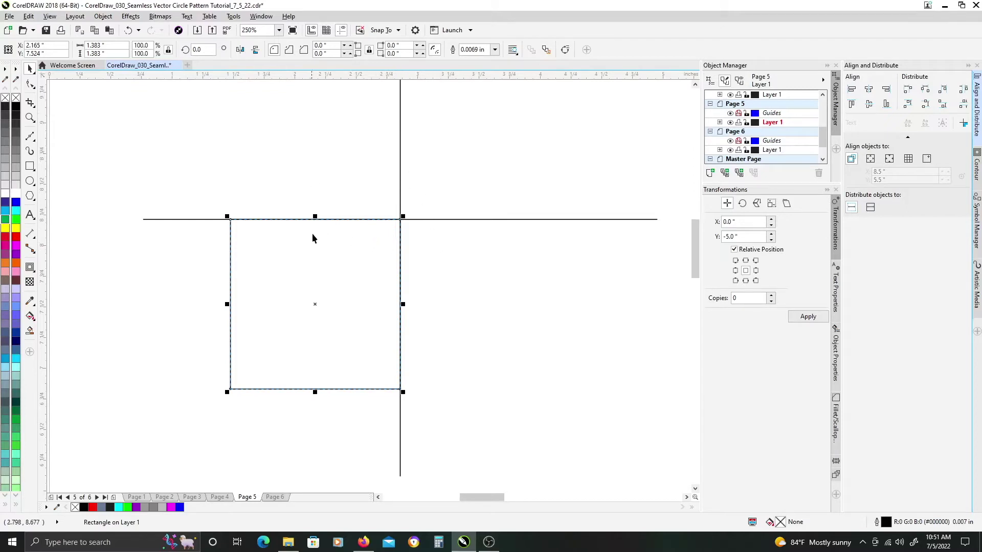
click(317, 173)
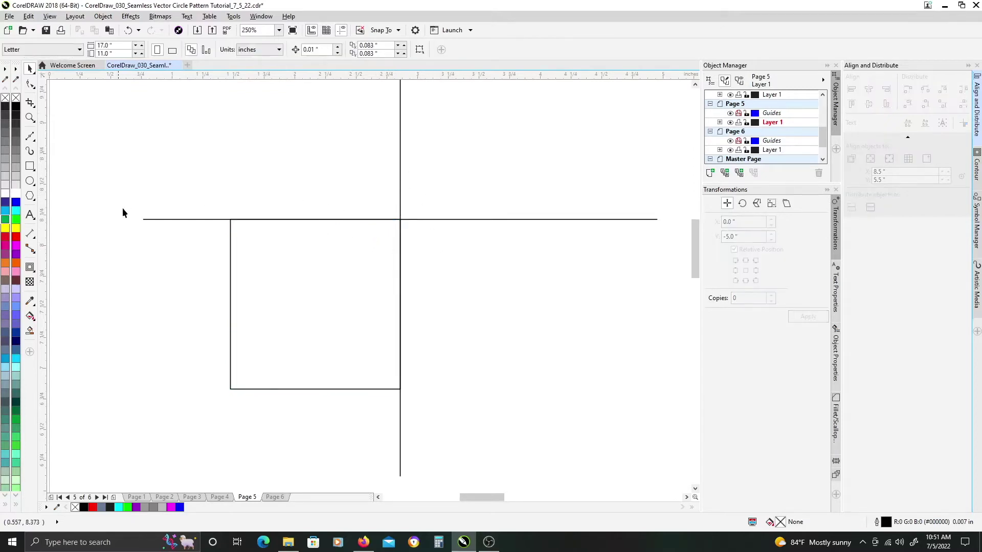
click(30, 167)
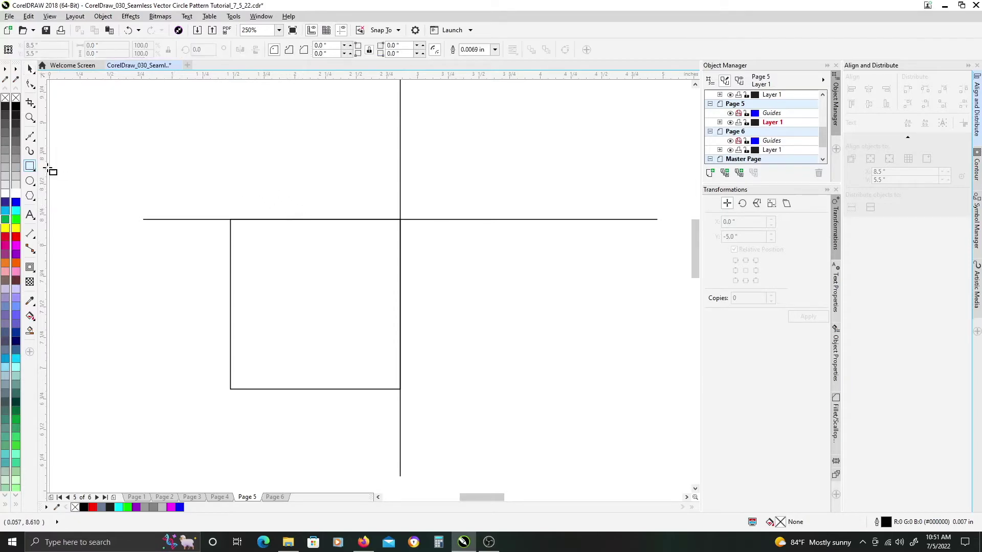
drag(304, 182, 321, 430)
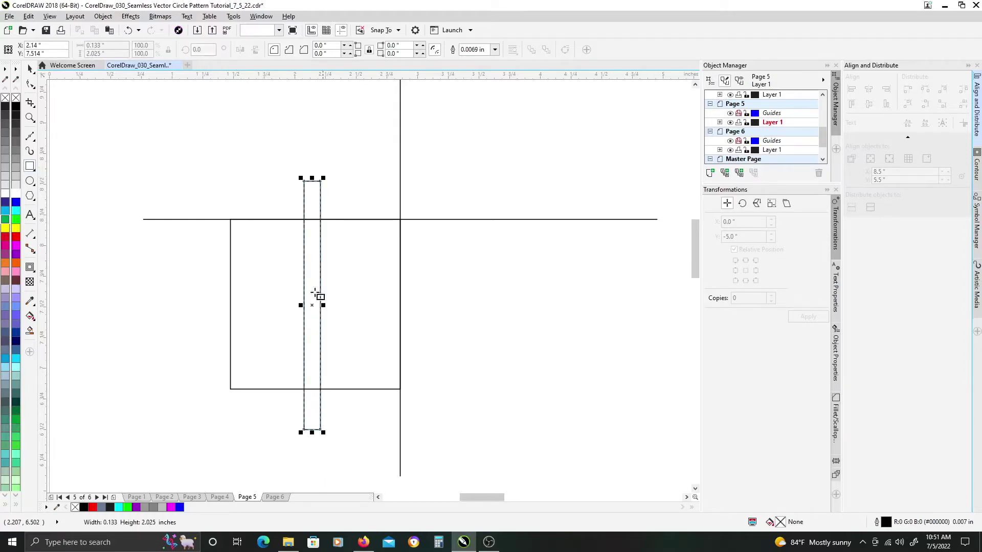
click(16, 186)
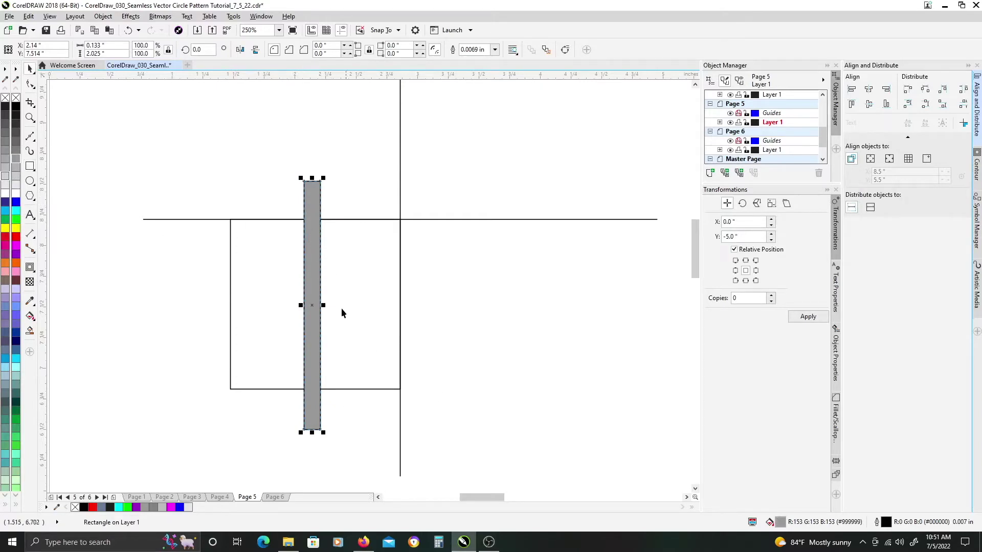
Centre the grey bar horizontally and vertically on the square
shift+click(230, 269)
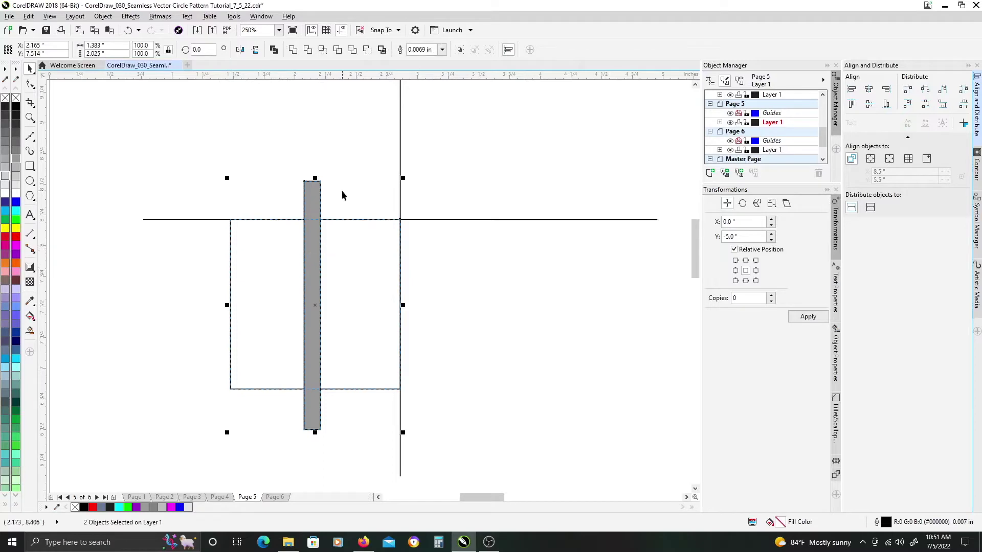
click(313, 200)
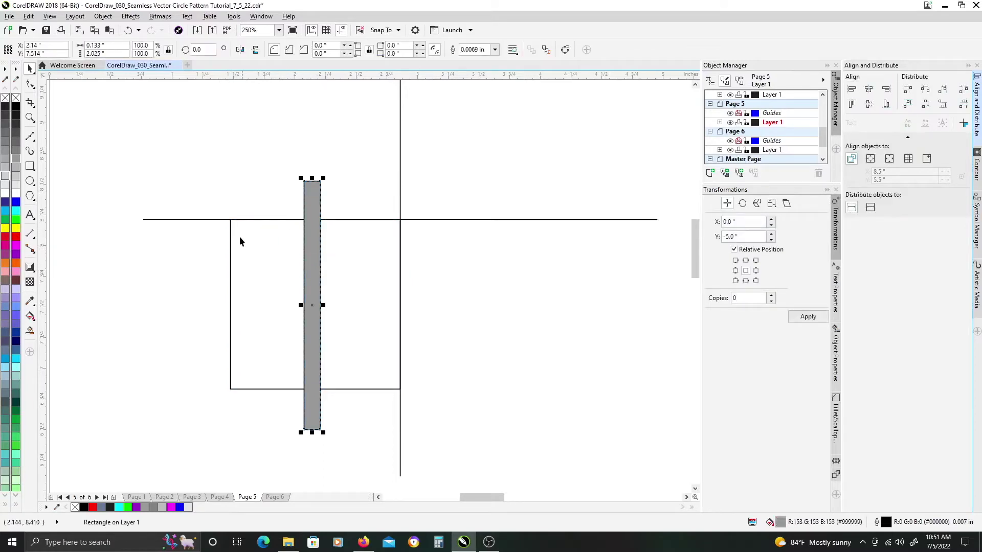
shift+click(230, 247)
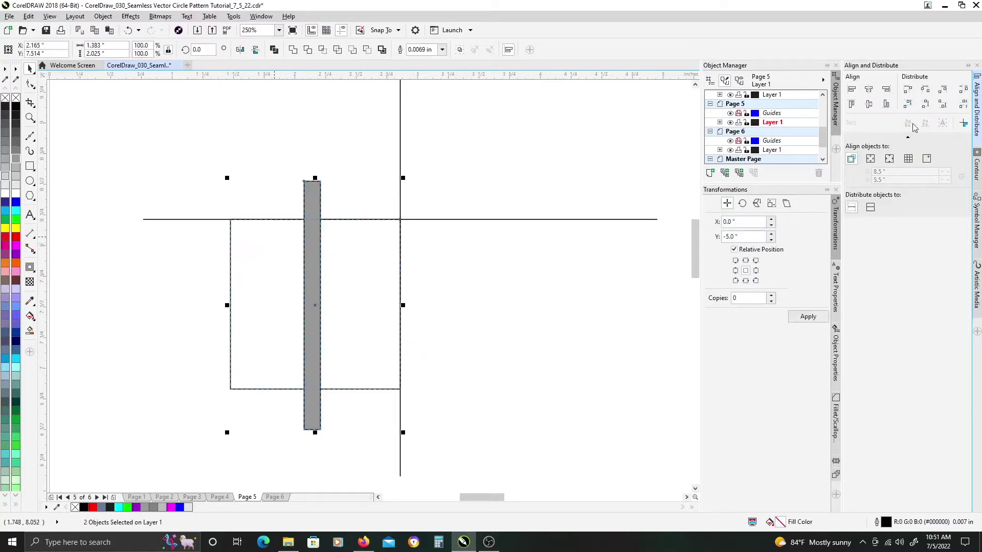
click(870, 90)
click(869, 104)
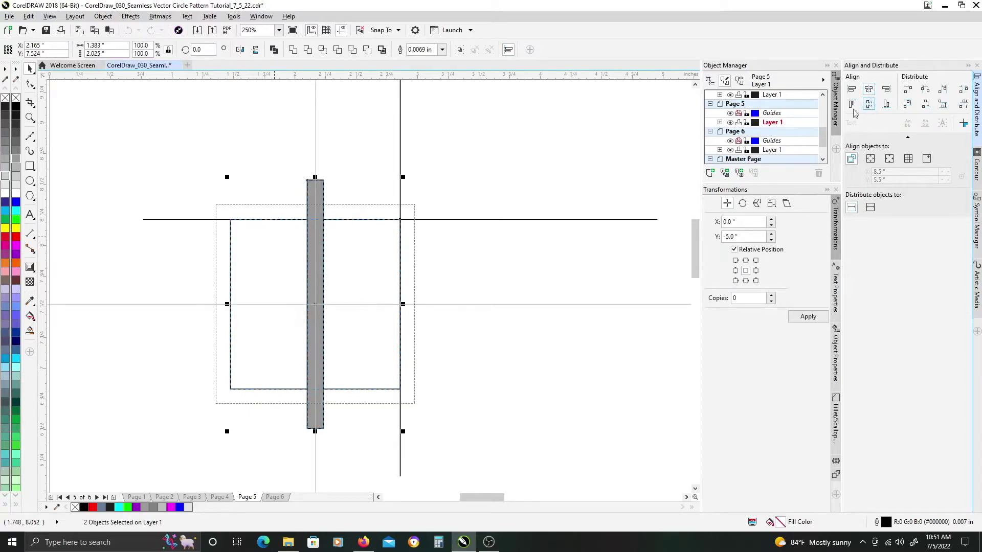
click(364, 155)
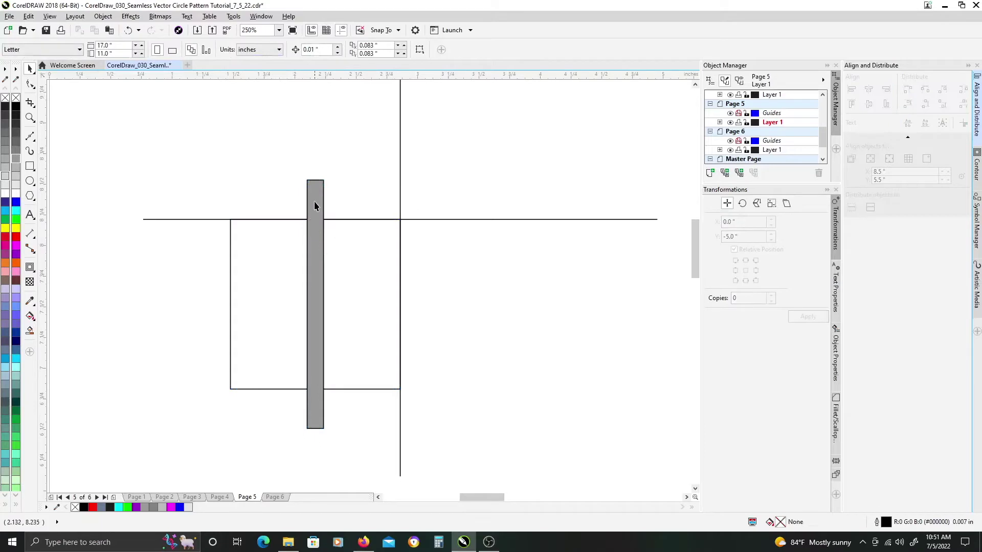
click(314, 203)
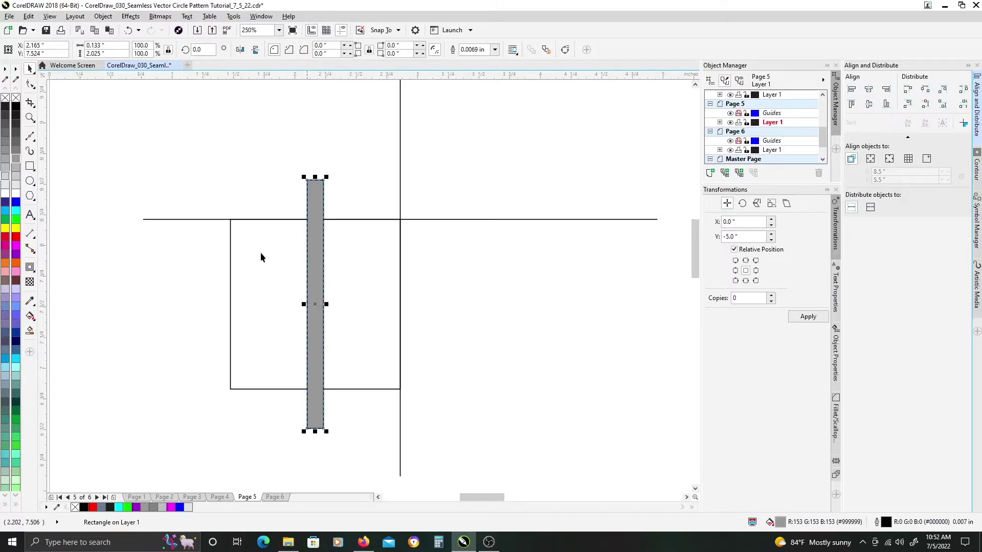
Widen the grey bar to about 106% and rotate a 90° copy to cross it horizontally
scroll(345, 345, down, 1)
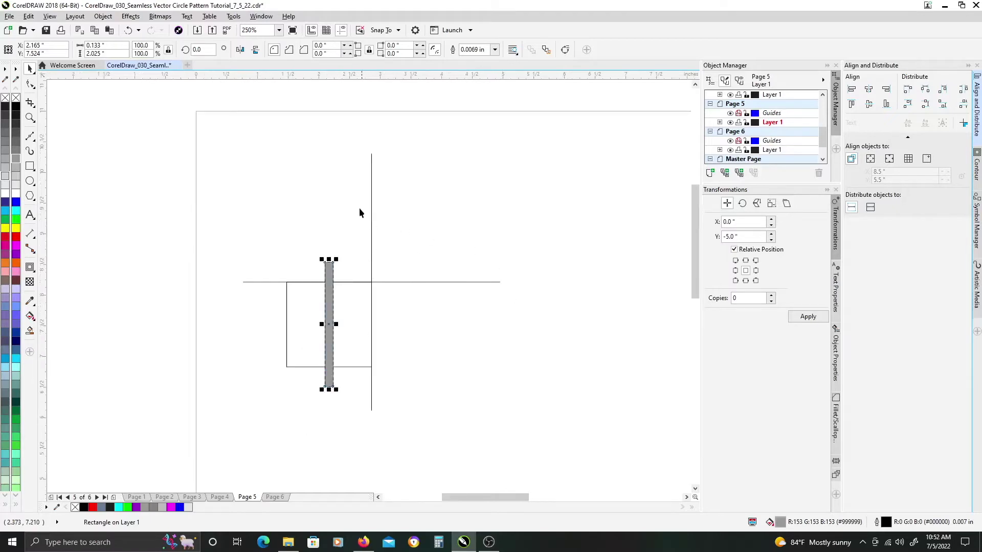
scroll(358, 340, up, 2)
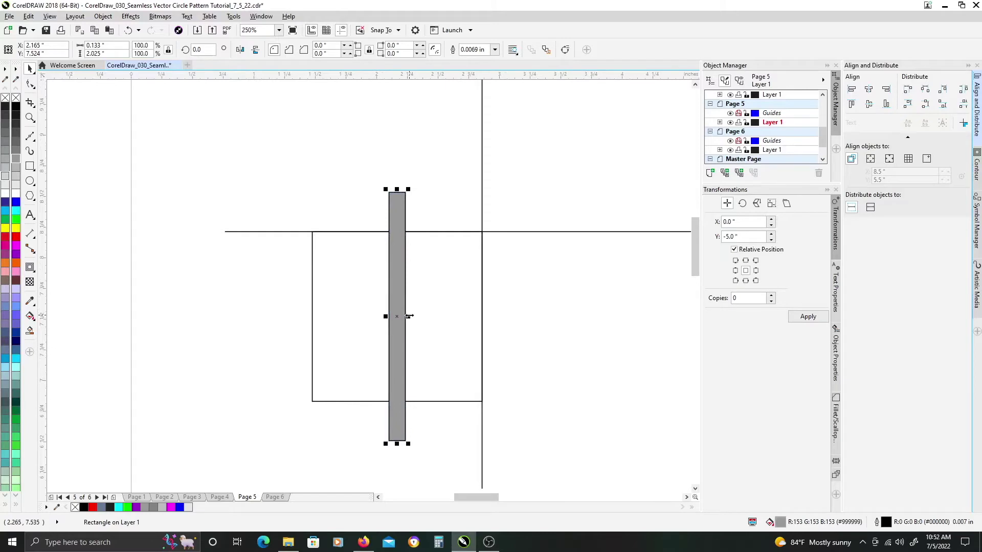
drag(408, 317, 407, 318)
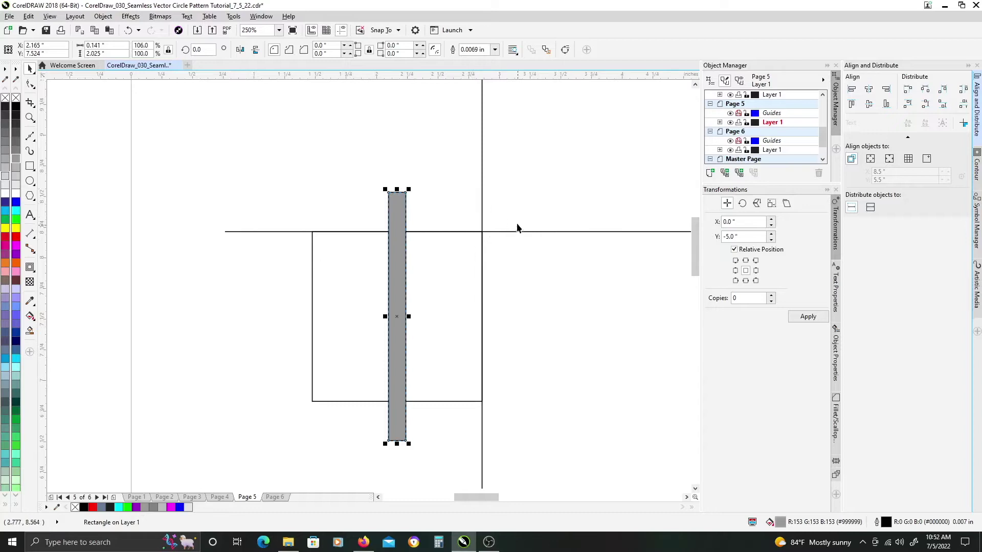
click(396, 201)
drag(384, 187, 279, 324)
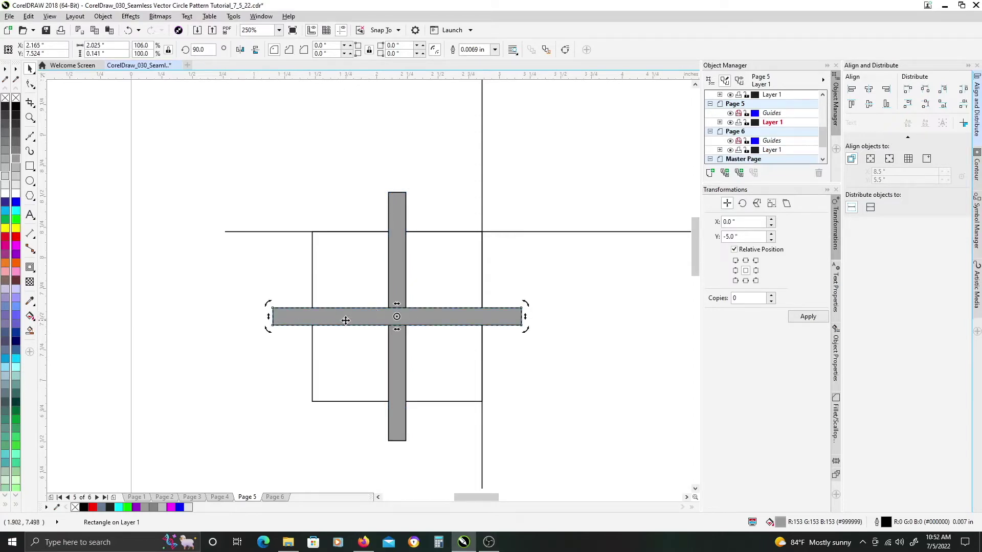
key(Escape)
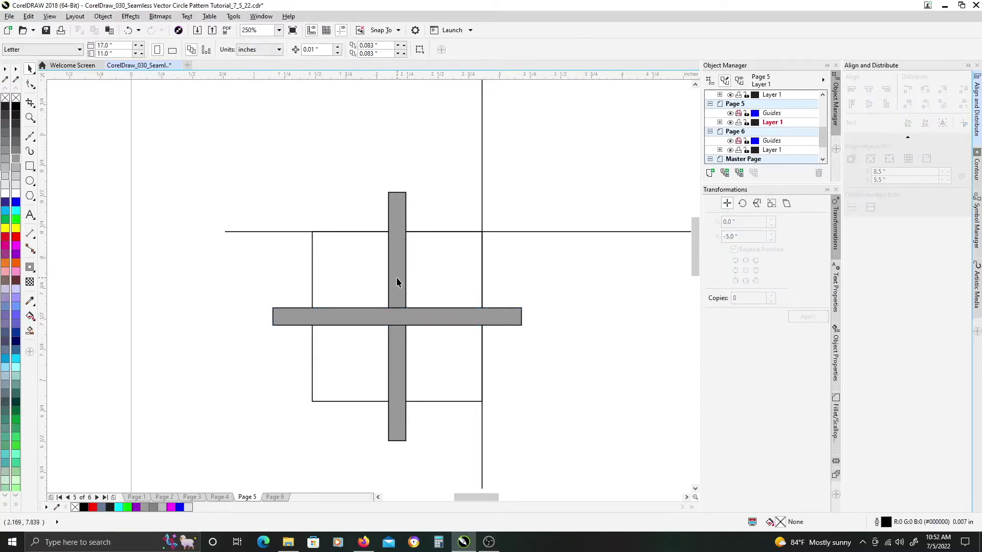
click(397, 262)
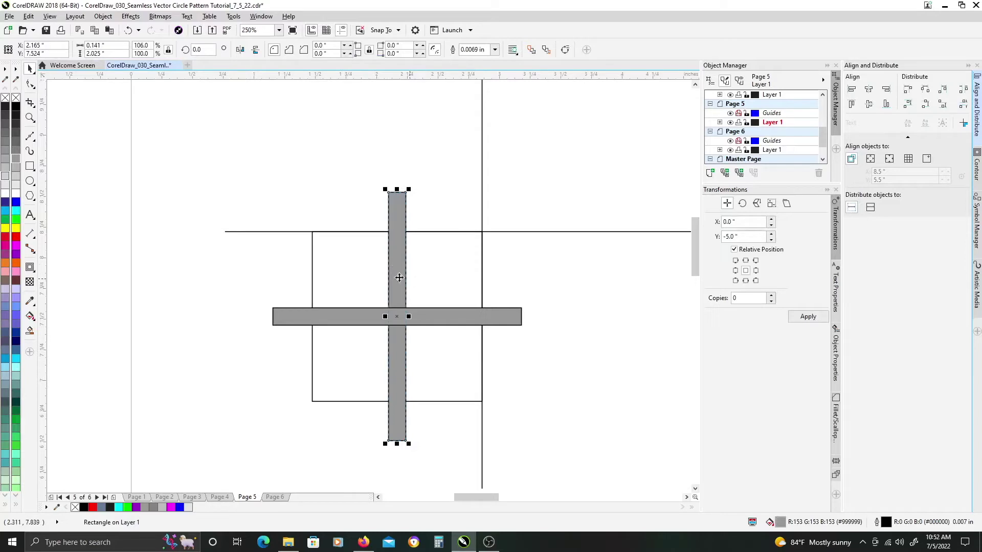
Add an outside contour around the vertical bar with a 0.11" offset
click(34, 270)
click(66, 279)
click(258, 49)
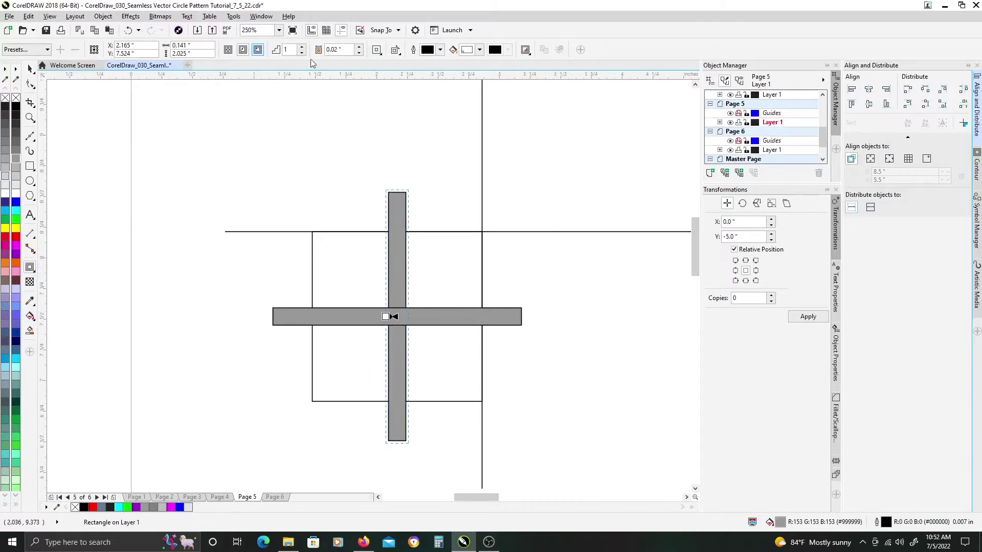
click(359, 47)
click(360, 47)
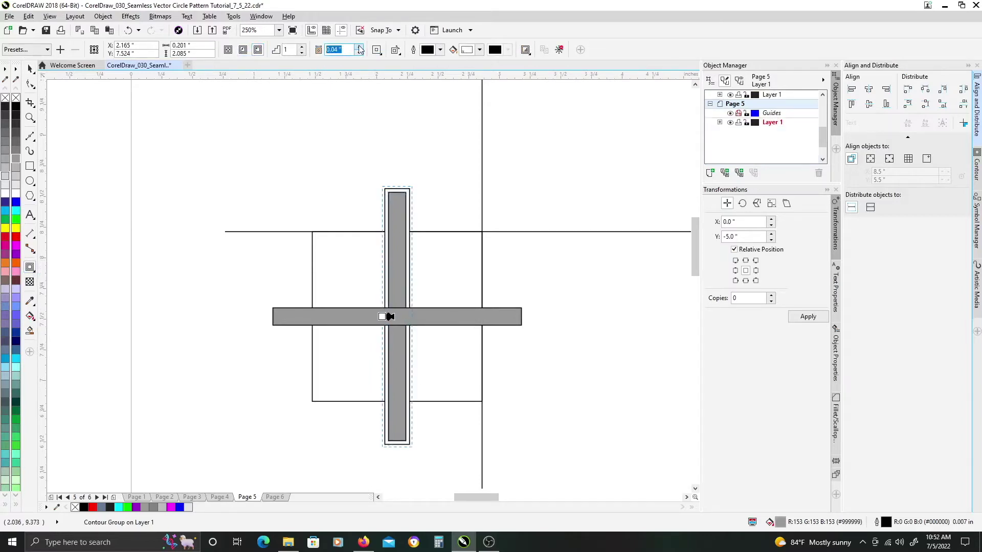
click(360, 48)
click(360, 48)
click(360, 48)
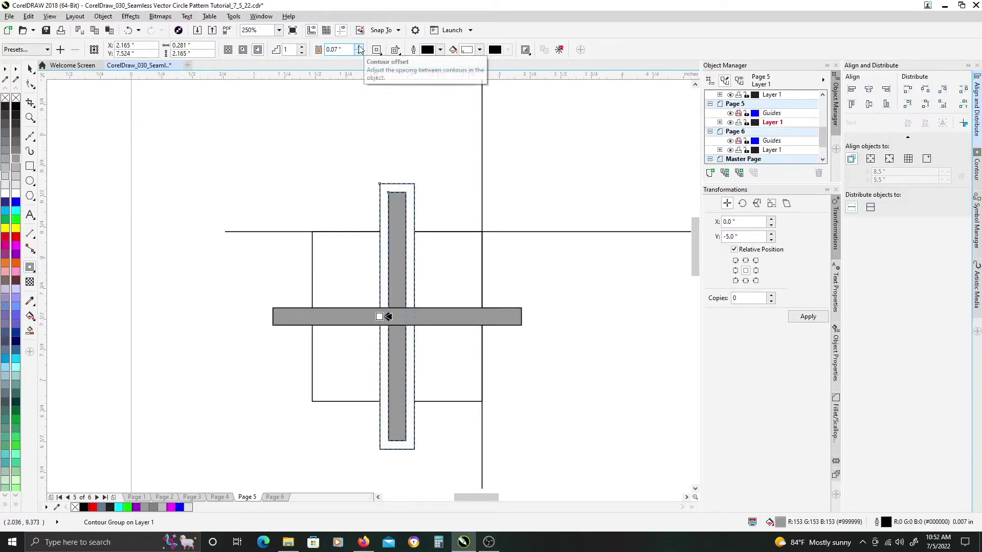
click(359, 48)
click(360, 47)
click(360, 48)
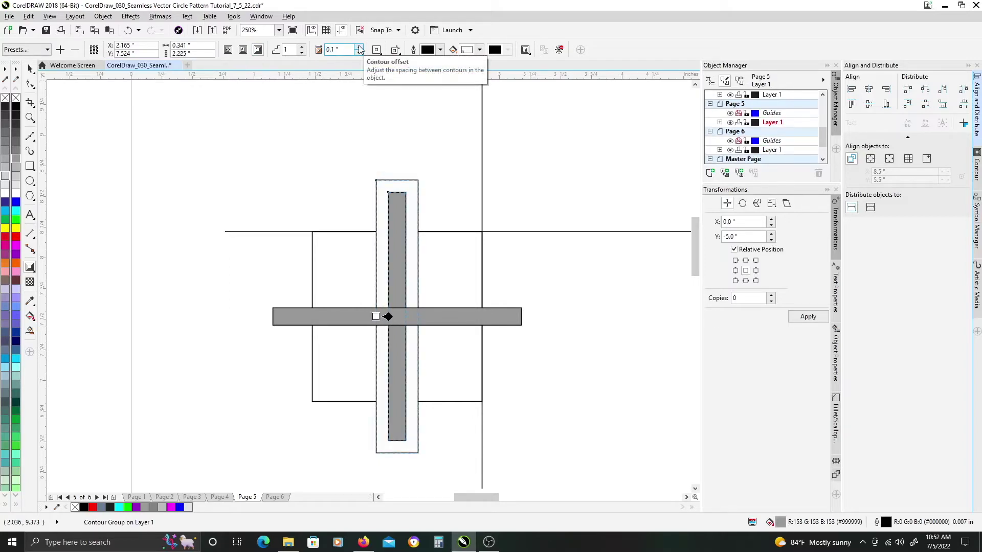
click(359, 48)
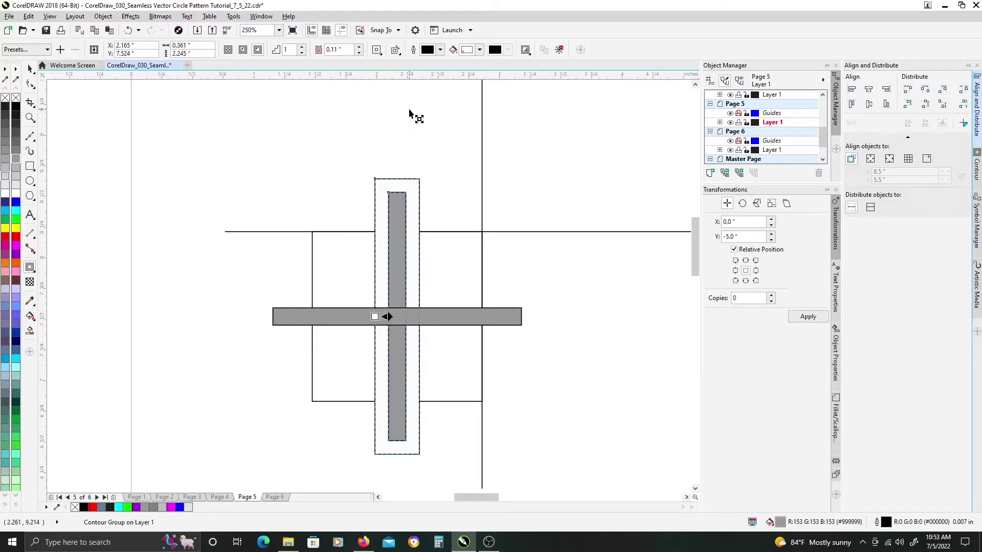
Break the contour apart with Ctrl+K and select the outer rectangle
key(ctrl+k)
key(space)
click(400, 183)
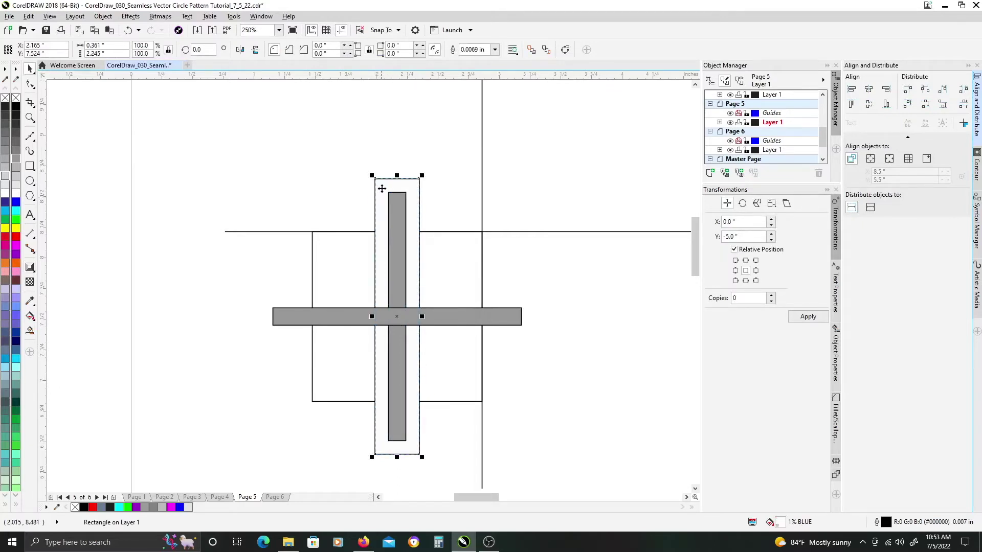
Fill the outer rectangle blue, trim it out of the horizontal bar, then delete it
click(17, 205)
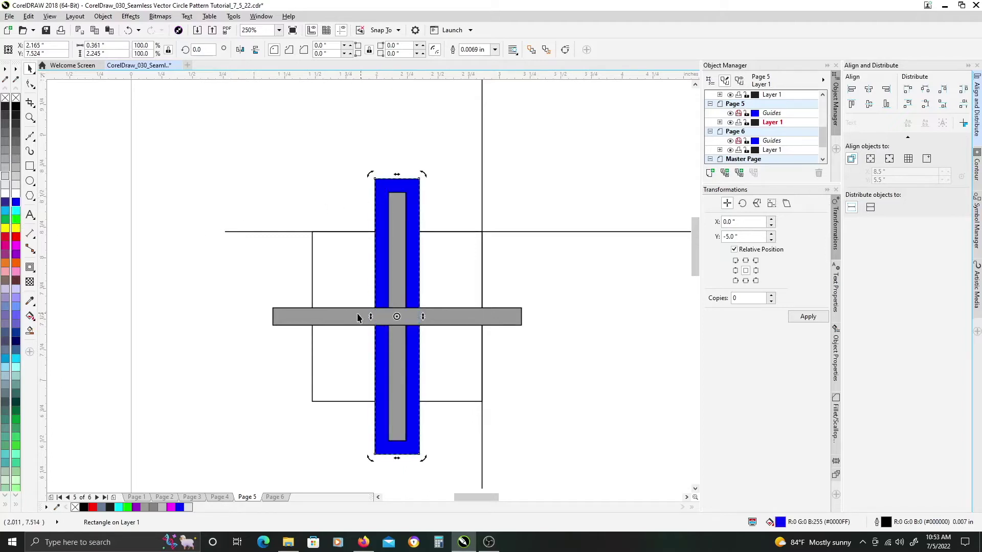
click(383, 287)
click(384, 260)
shift+click(339, 319)
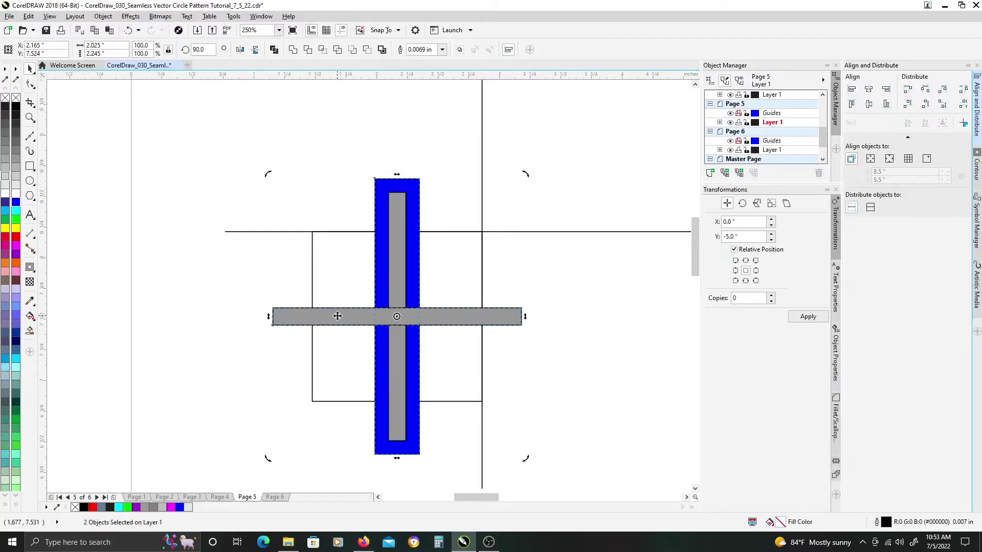
click(307, 52)
click(381, 309)
key(Delete)
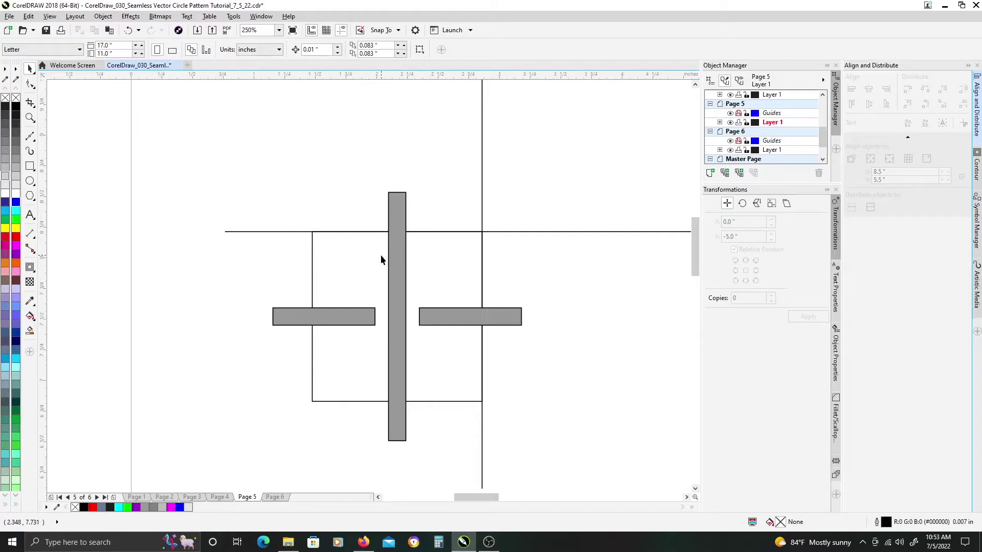
Combine the two horizontal pieces and the vertical bar with Combine (Ctrl+L)
click(361, 319)
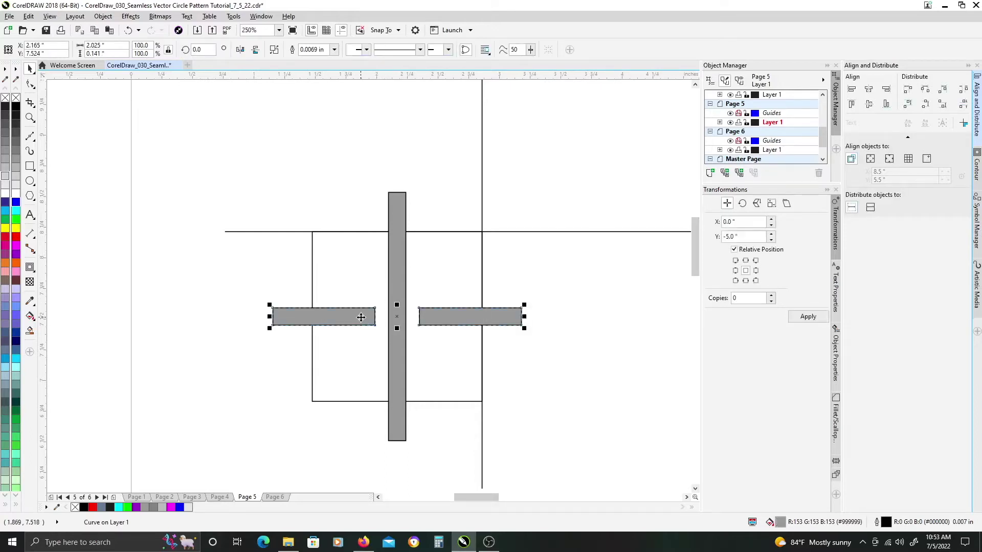
shift+click(398, 274)
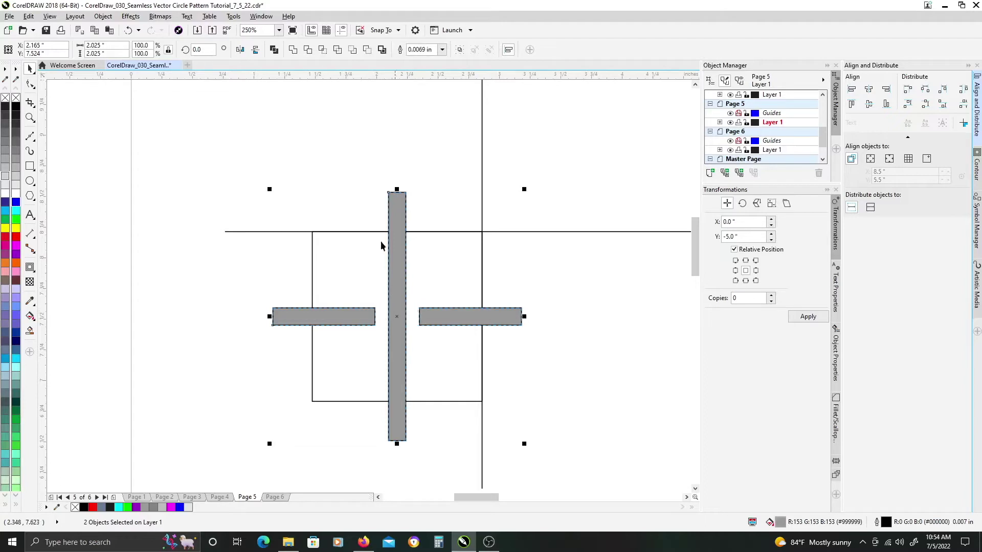
click(274, 51)
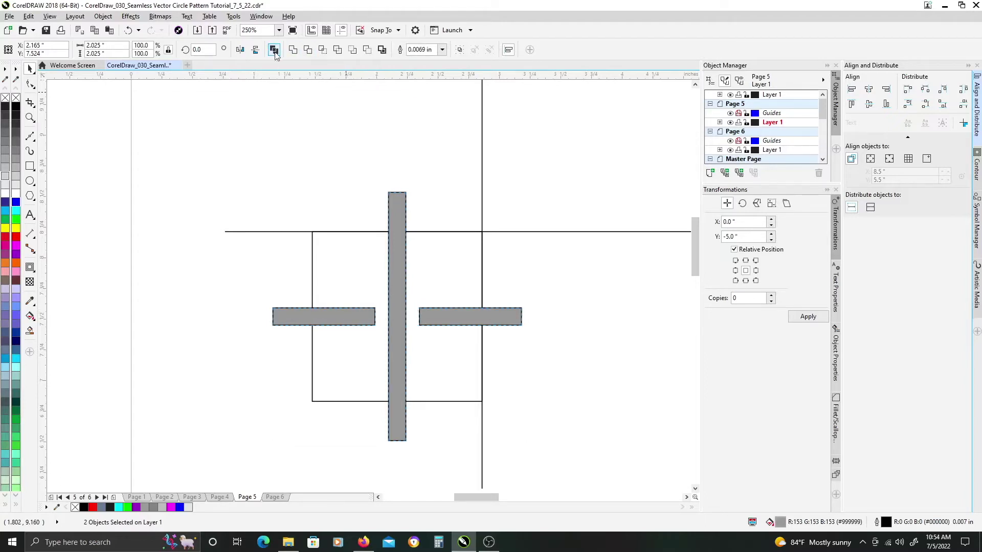
click(314, 253)
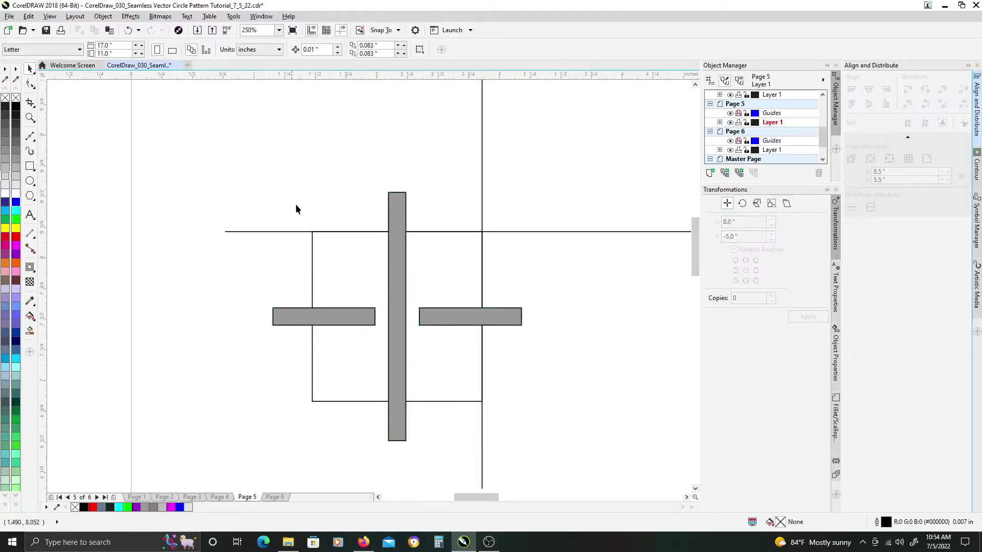
Intersect the bars with the square and delete the original grey bars
click(312, 255)
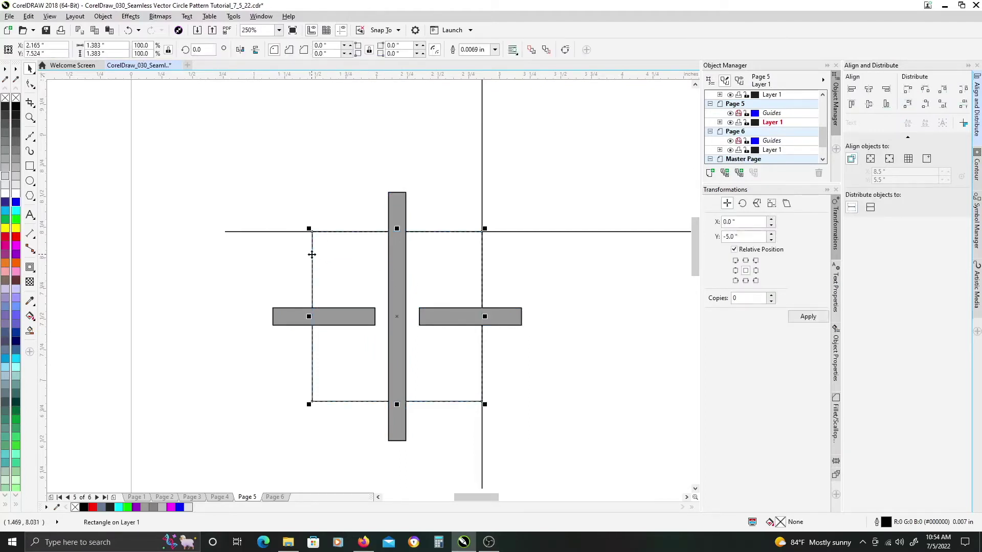
click(397, 209)
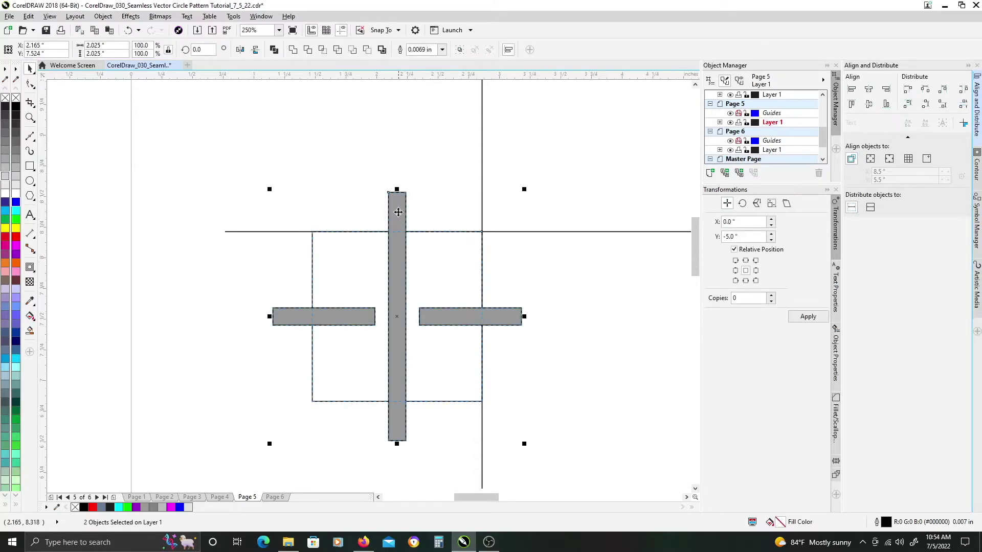
click(323, 49)
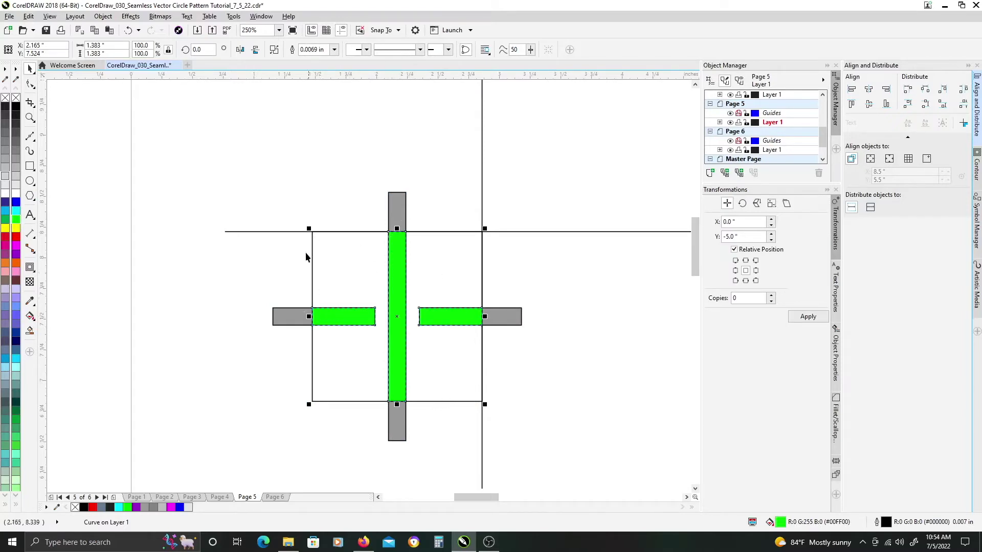
click(400, 212)
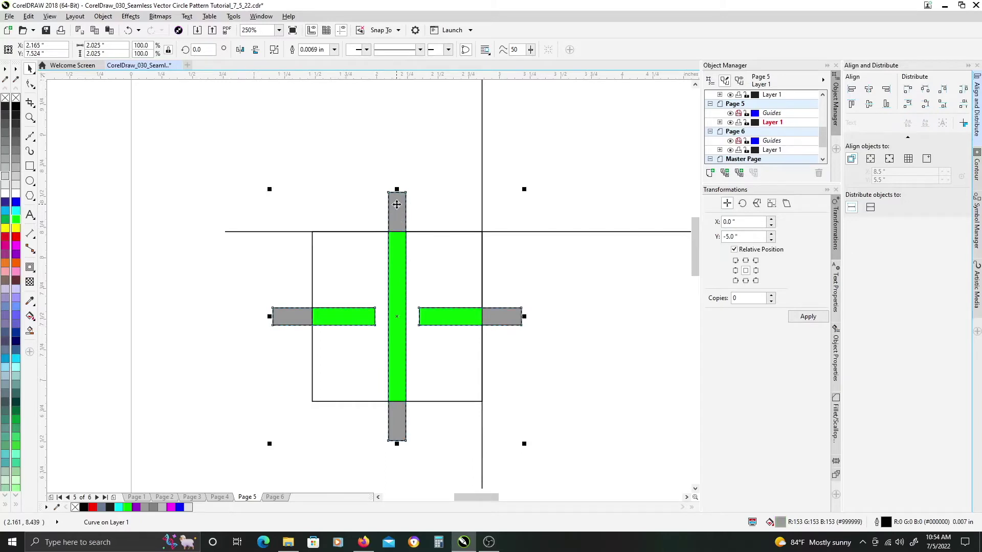
key(Delete)
Fill the clipped bar shape dark grey (#666666) and select the horizontal line
click(395, 253)
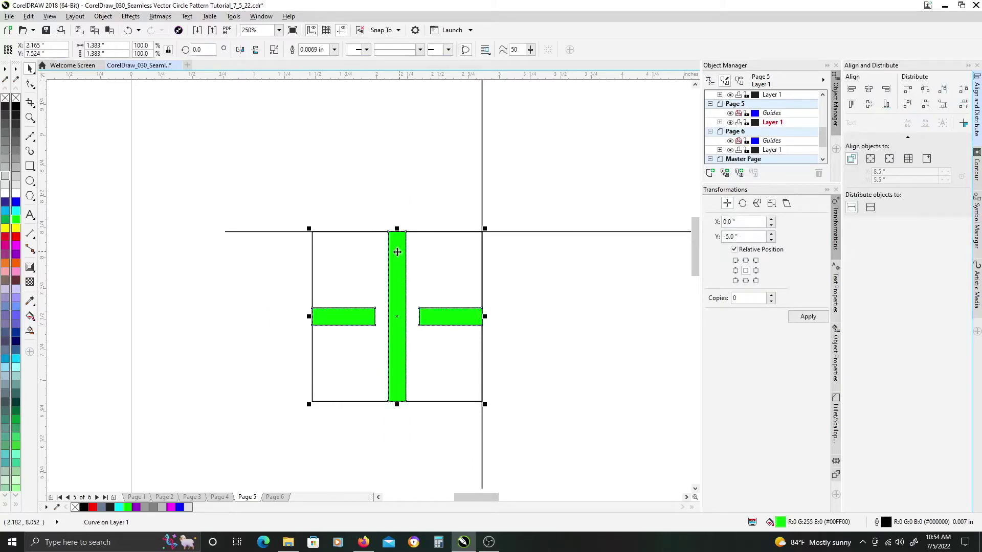
click(16, 143)
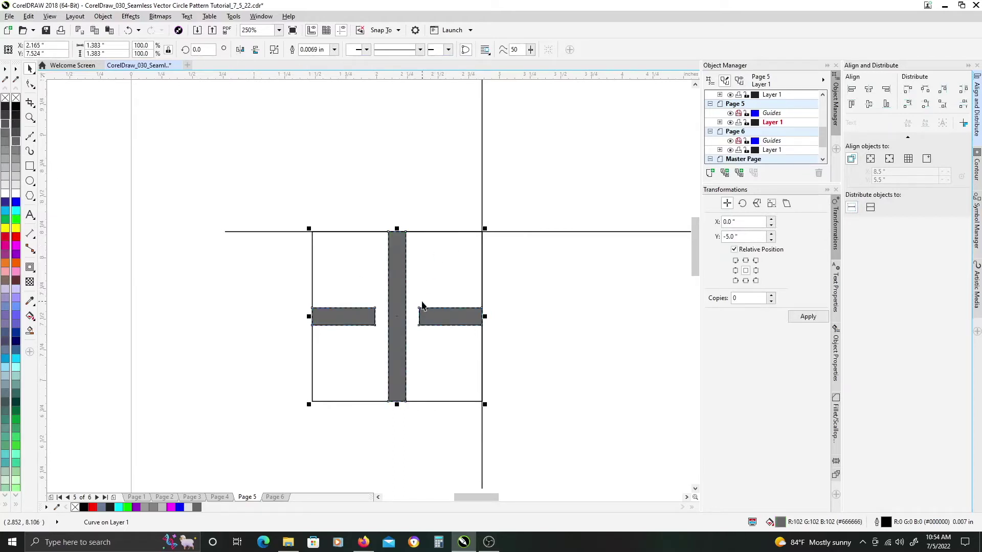
scroll(424, 305, down, 3)
click(440, 304)
click(456, 290)
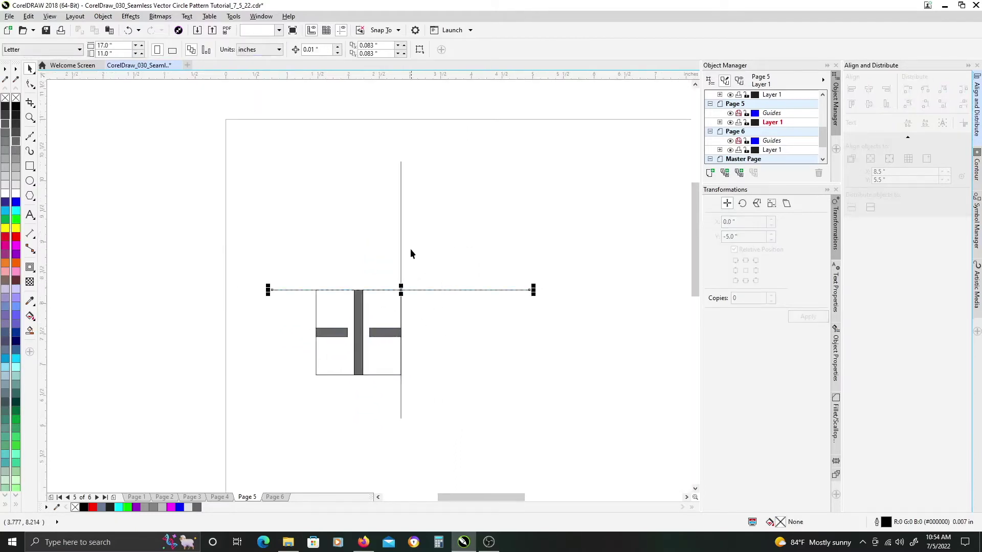
Rotate the crossing lines and dark grey bar shape 90° around the cross's centre
shift+click(400, 246)
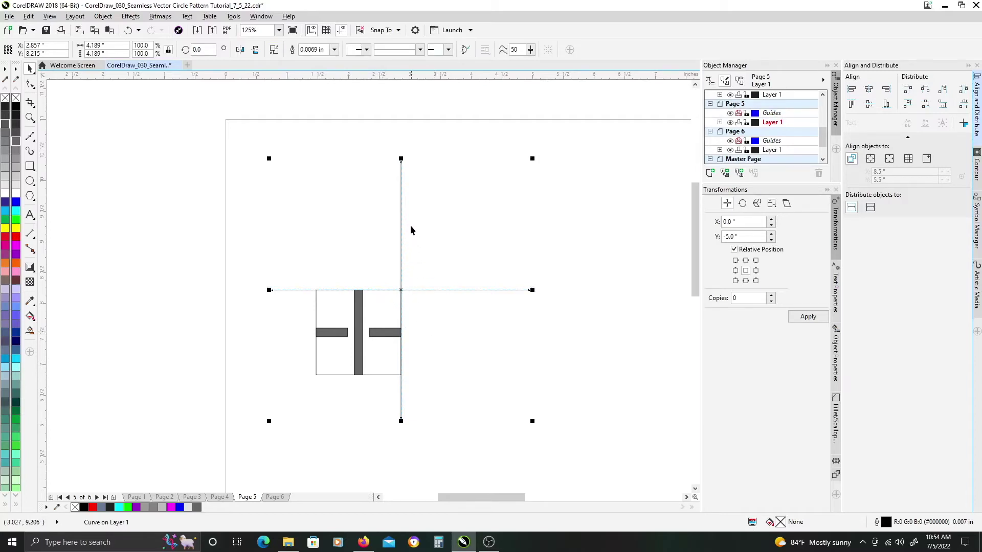
drag(401, 173, 401, 176)
click(359, 320)
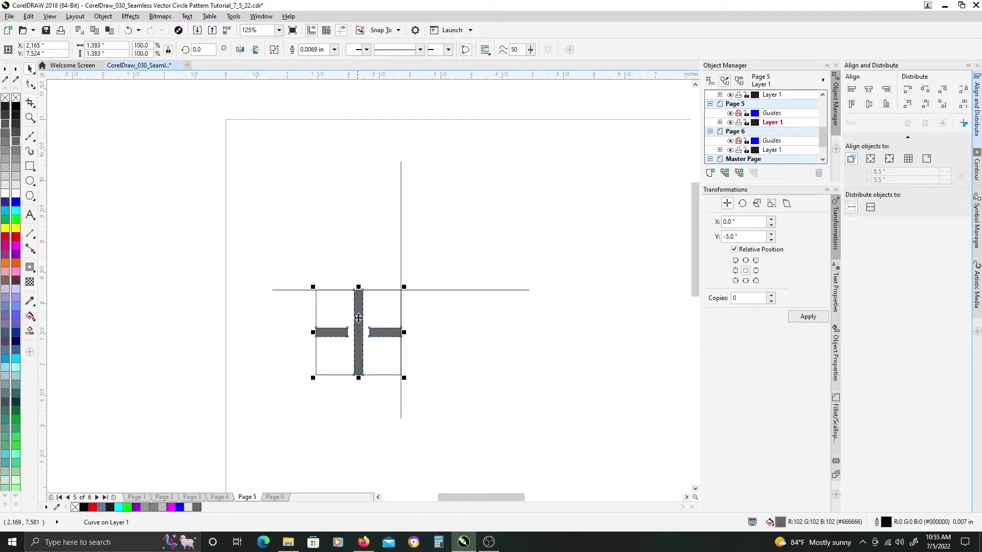
click(401, 247)
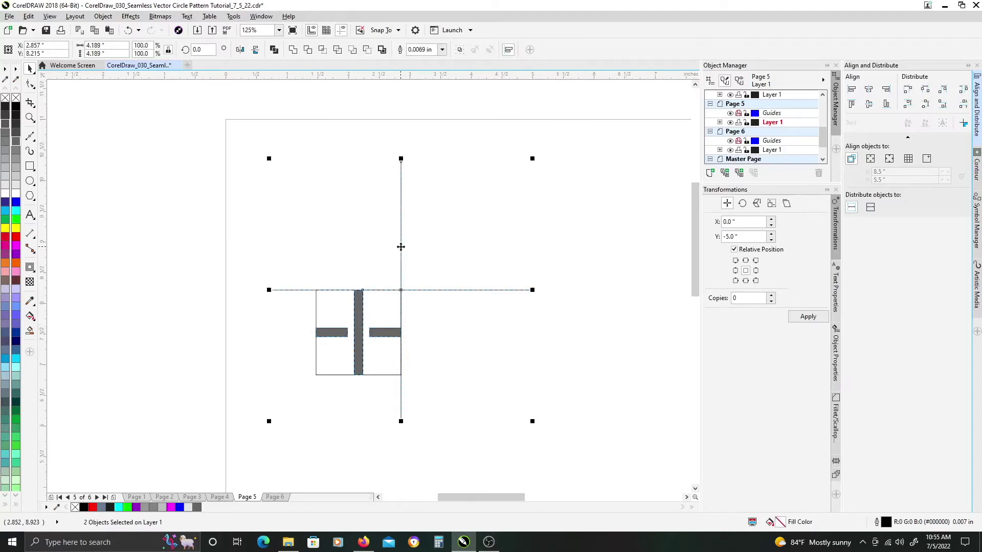
click(401, 247)
mouse_move(267, 156)
mouse_down()
mouse_move(263, 232)
mouse_move(323, 282)
mouse_move(317, 344)
mouse_move(338, 362)
mouse_up()
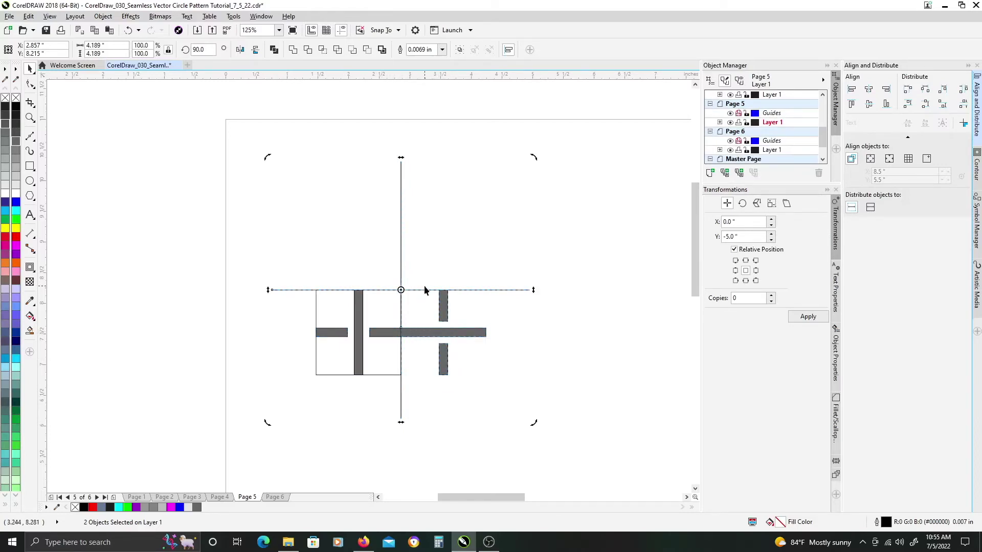
click(447, 251)
click(484, 291)
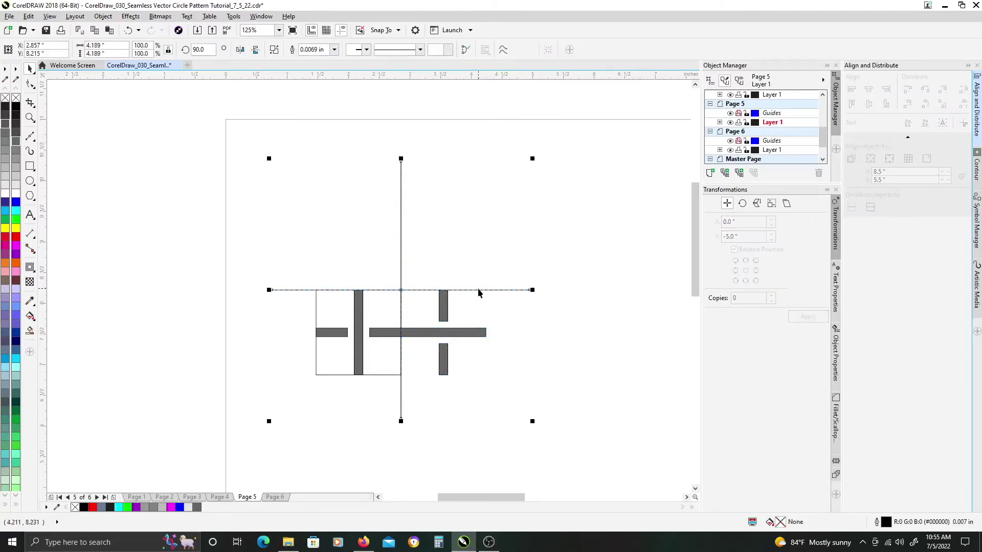
drag(479, 288, 488, 253)
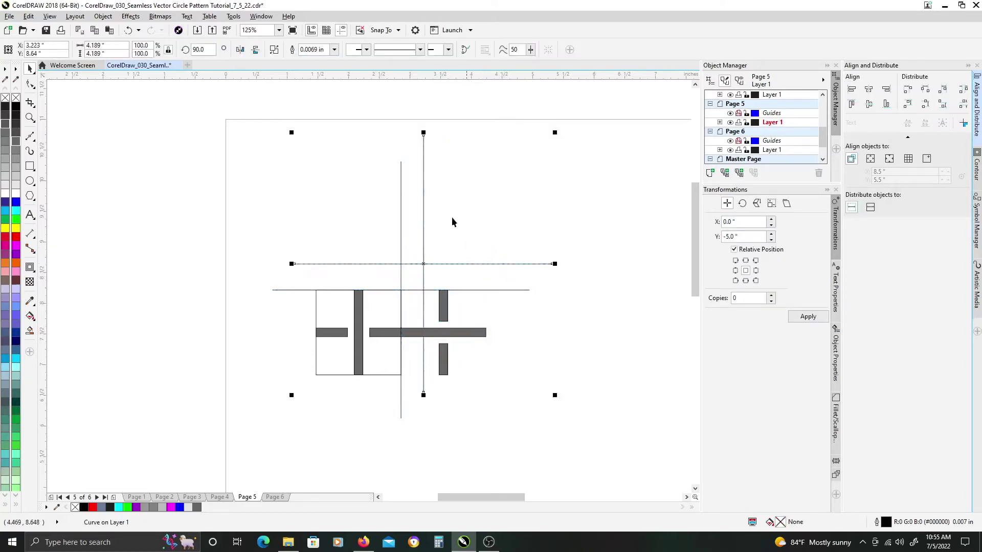
key(ctrl+z)
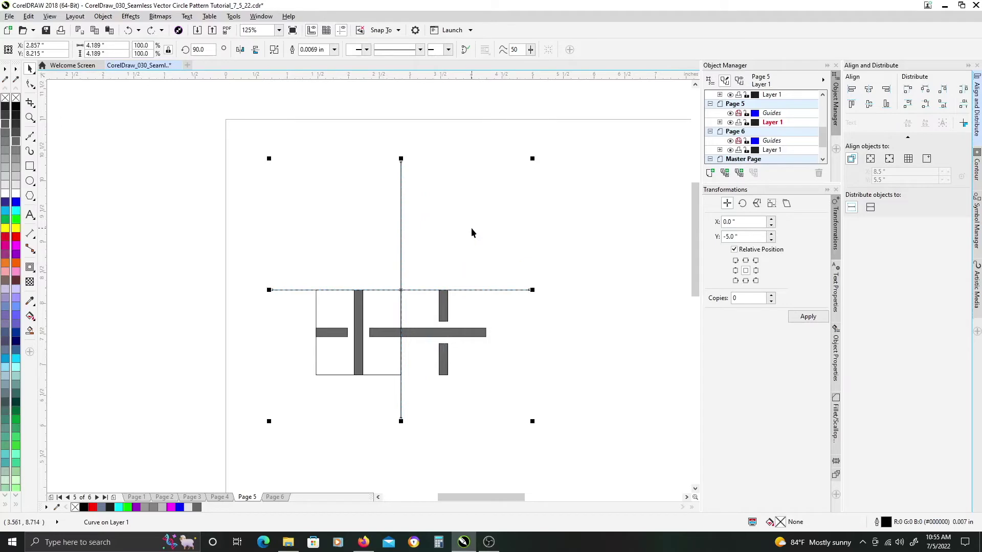
click(423, 285)
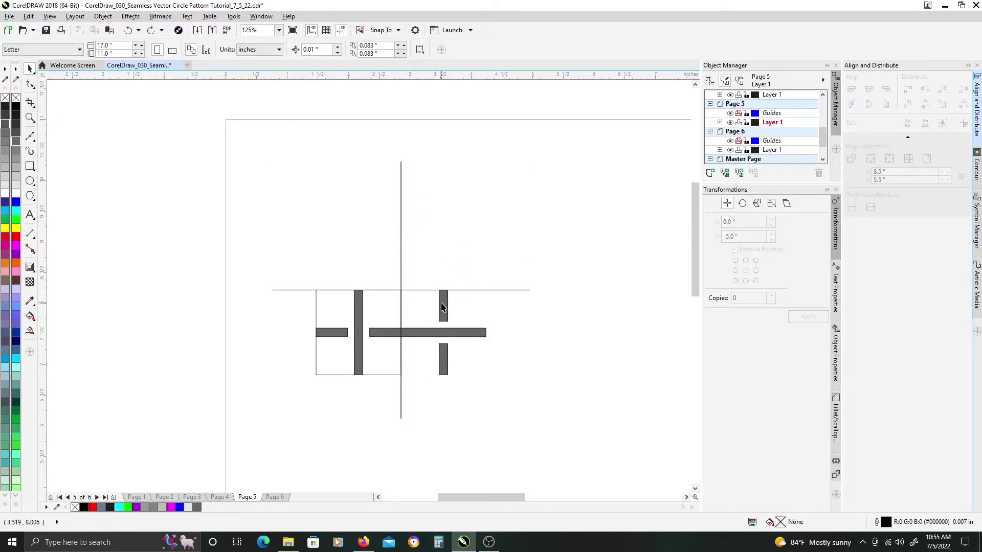
Add rotated copies of the bar group with Ctrl+R to fill the upper quadrants
click(465, 290)
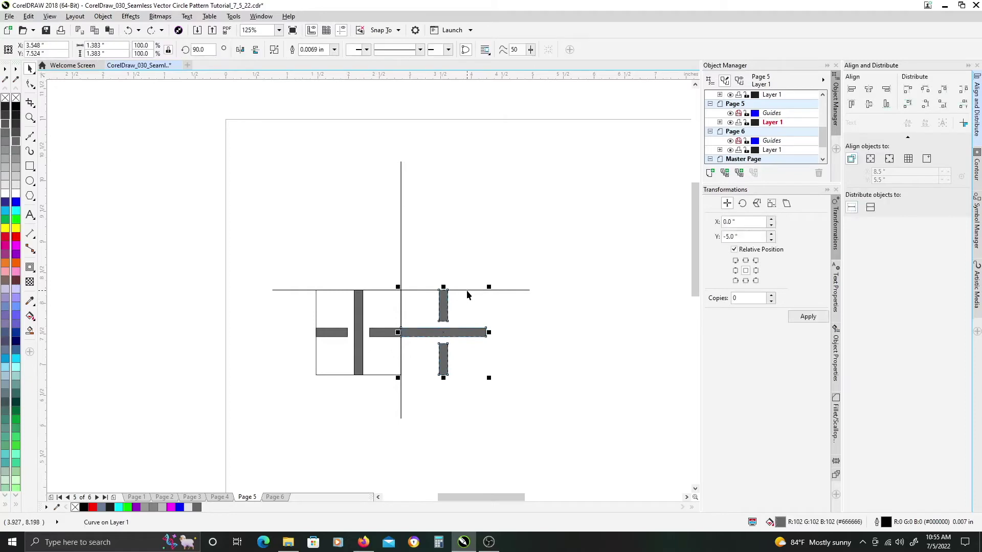
shift+click(451, 292)
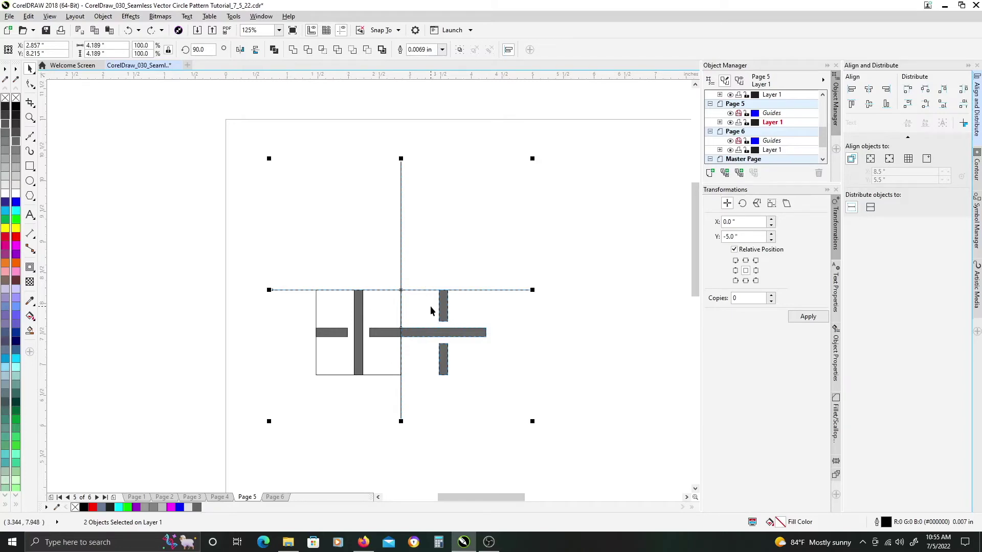
key(ctrl+r)
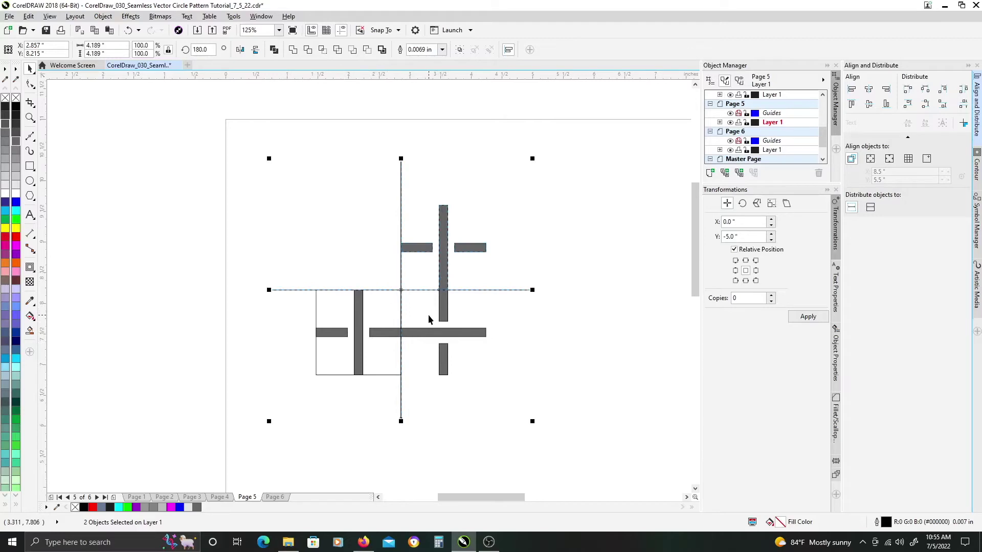
drag(447, 267, 357, 210)
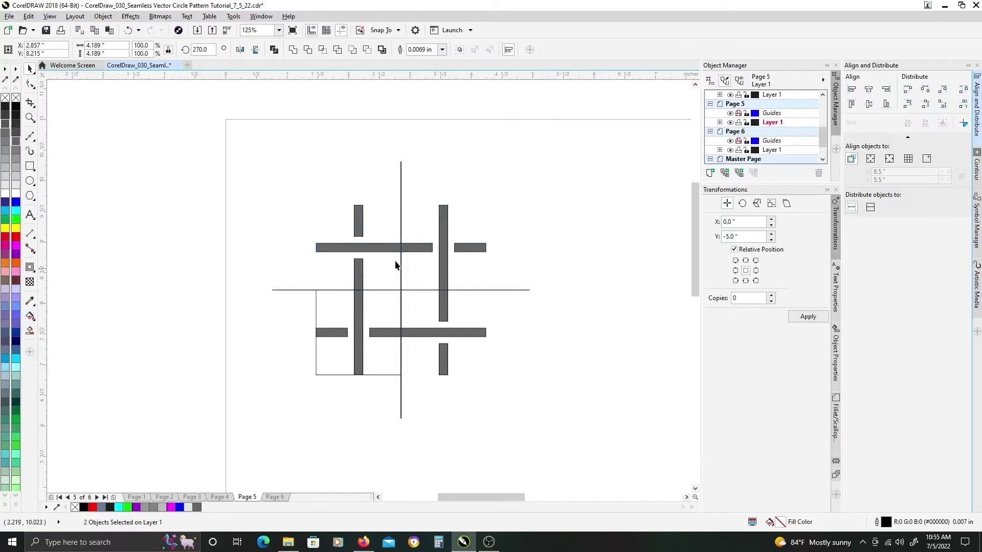
click(381, 308)
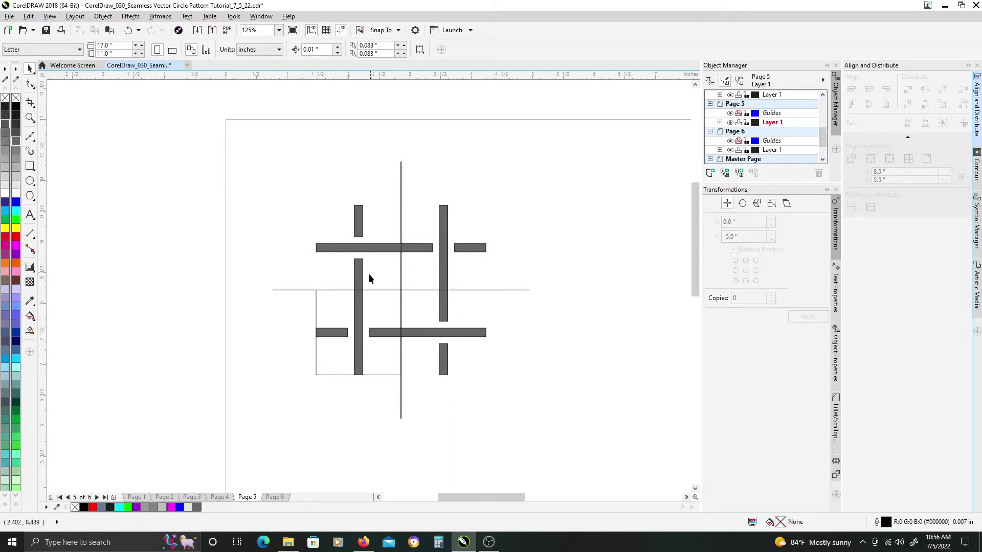
Select all four grey bar pieces and weld them into one curve with Ctrl+L
click(358, 284)
click(446, 282)
click(434, 335)
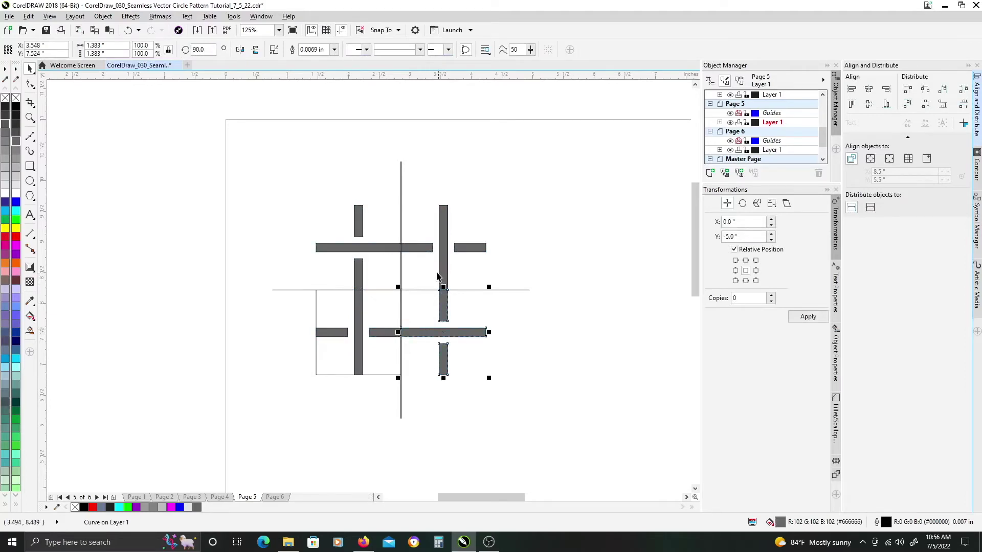
click(443, 258)
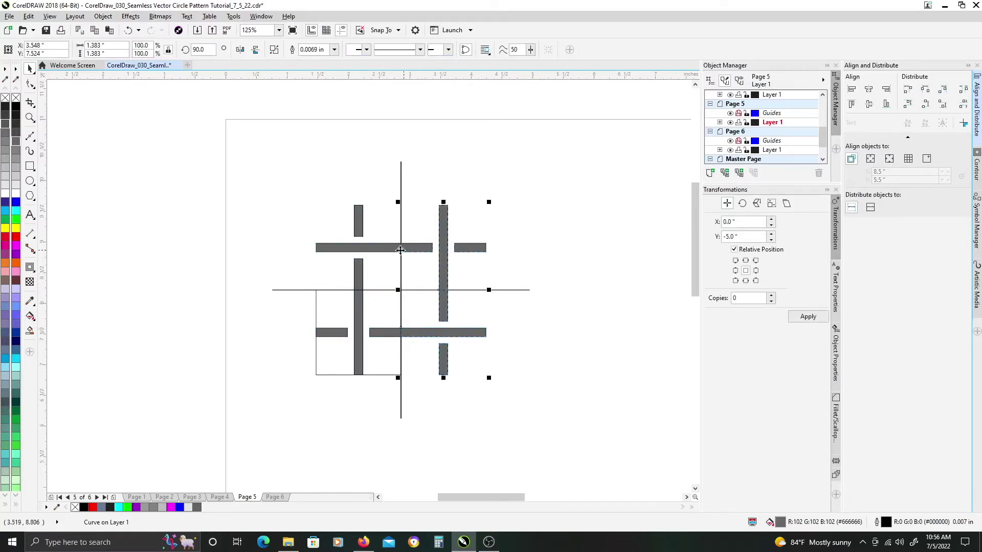
shift+click(358, 307)
drag(358, 311, 355, 265)
key(ctrl+z)
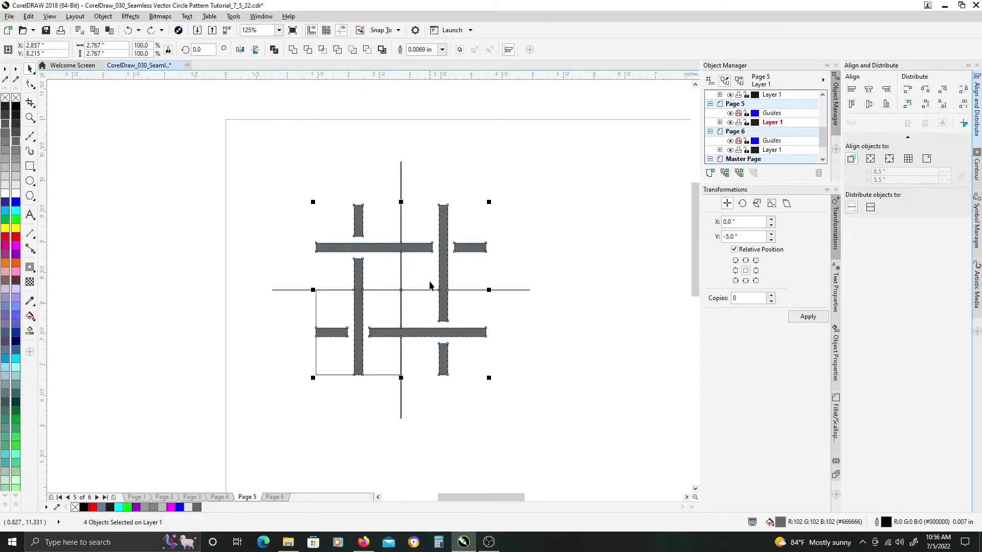
key(ctrl+l)
Delete the extra intersection nodes along the horizontal and vertical centre lines of the welded bars
scroll(408, 296, up, 2)
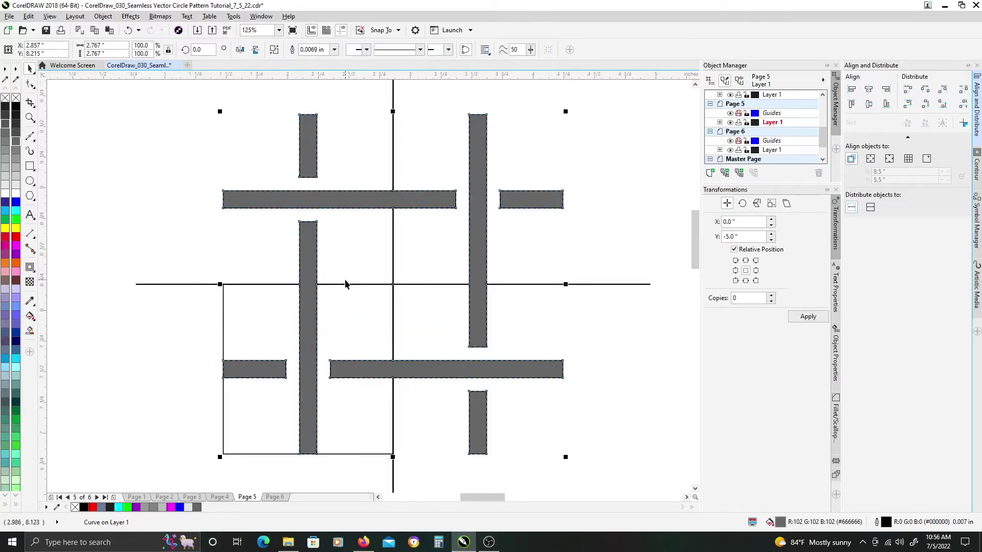
key(F10)
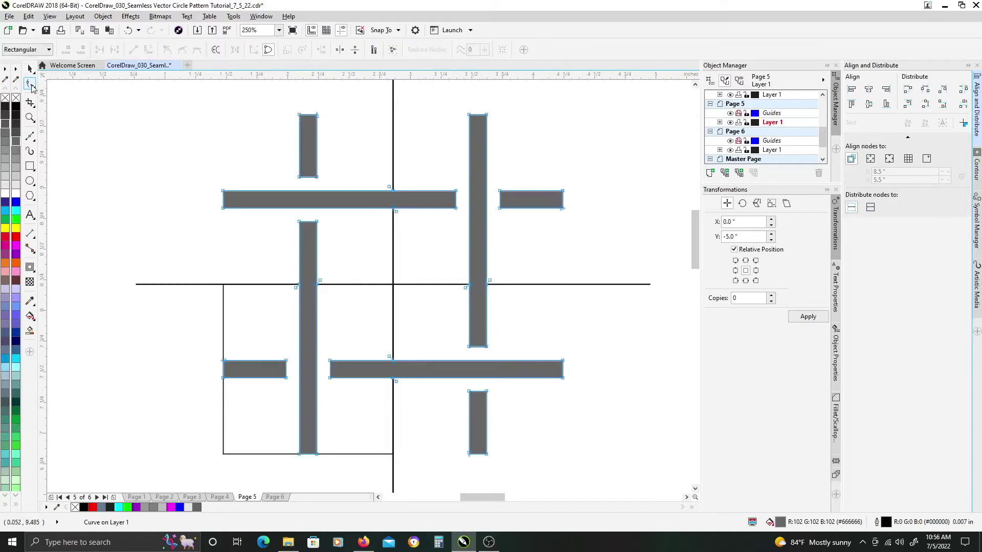
click(32, 88)
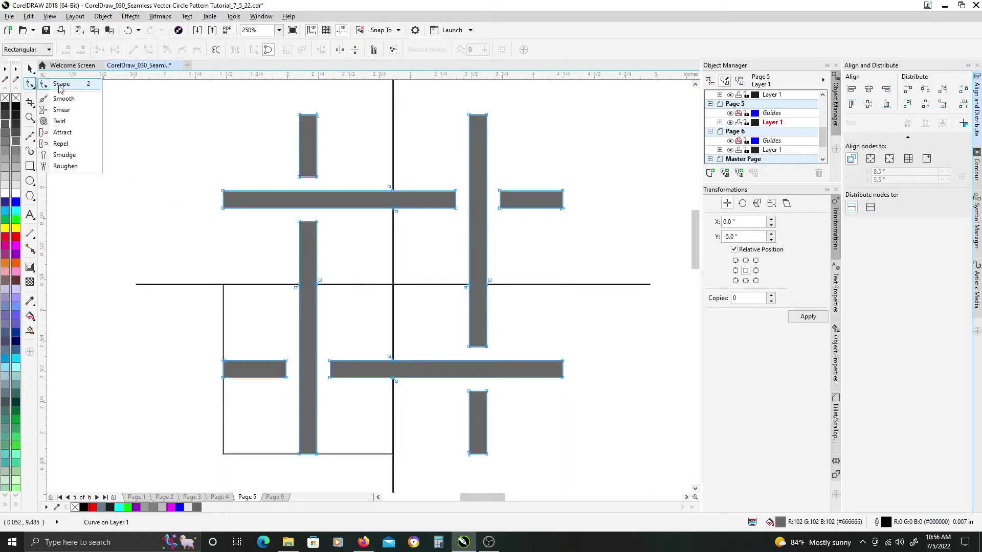
click(60, 85)
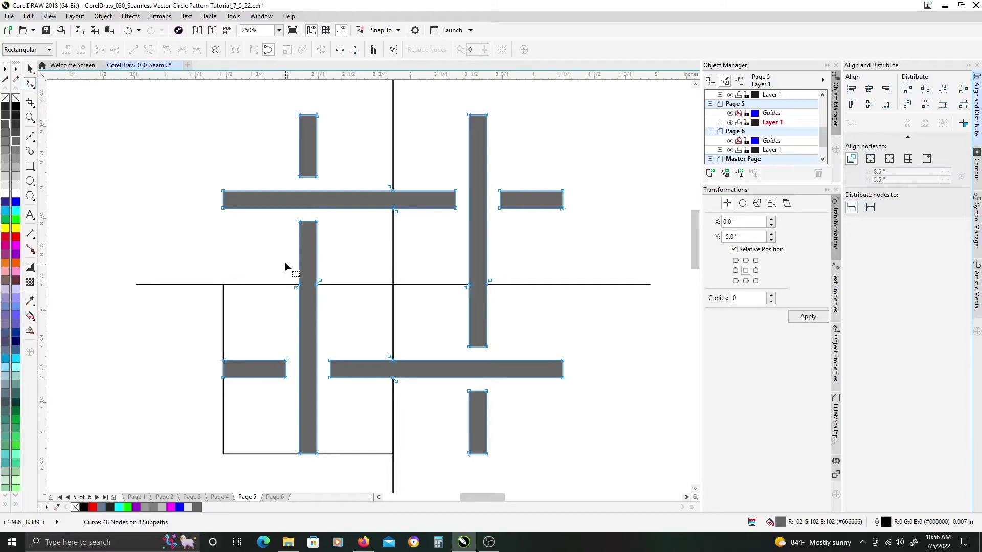
drag(261, 263, 507, 312)
click(300, 285)
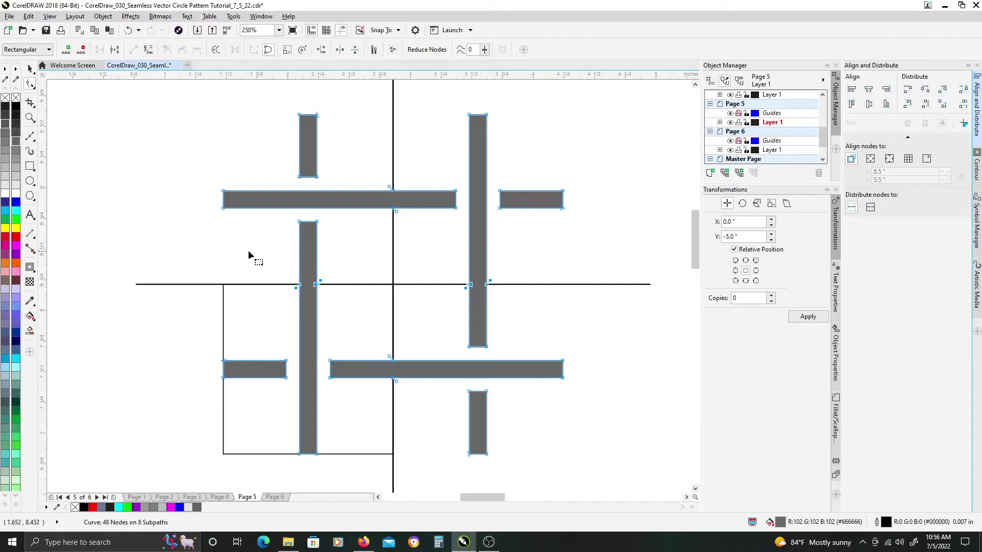
drag(376, 156, 403, 403)
key(Delete)
key(Delete)
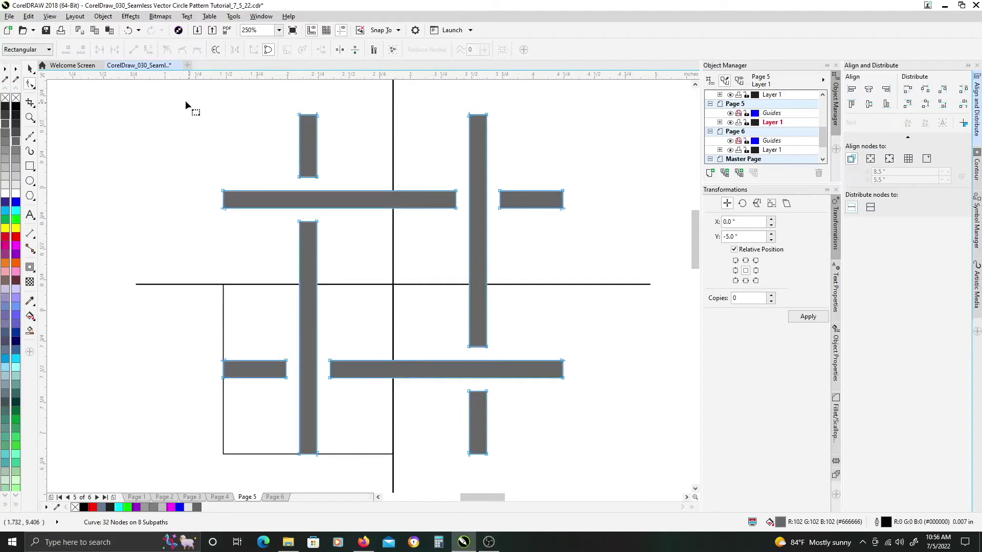
Convert all the bar curve's segments to straight lines, then return to the Pick tool
drag(169, 91, 609, 471)
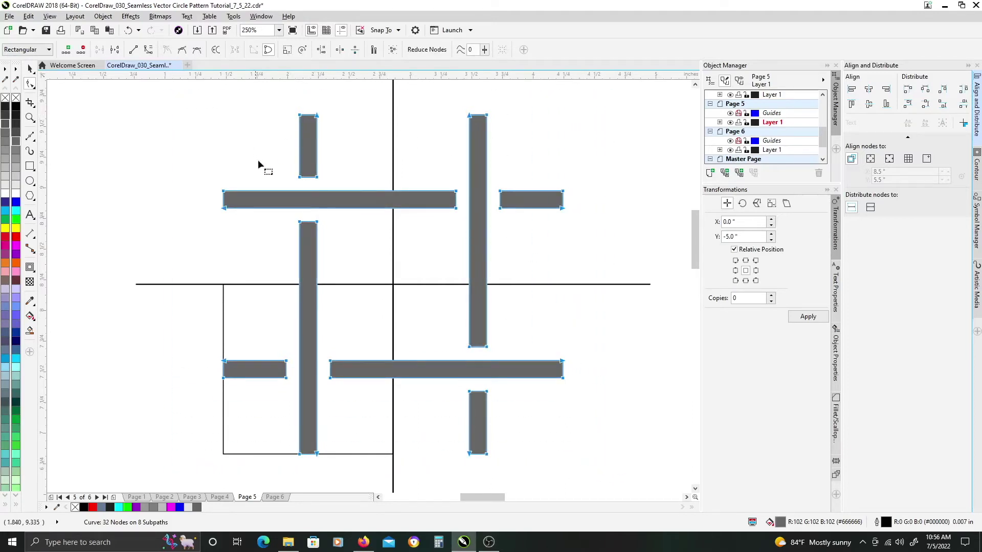
right_click(317, 119)
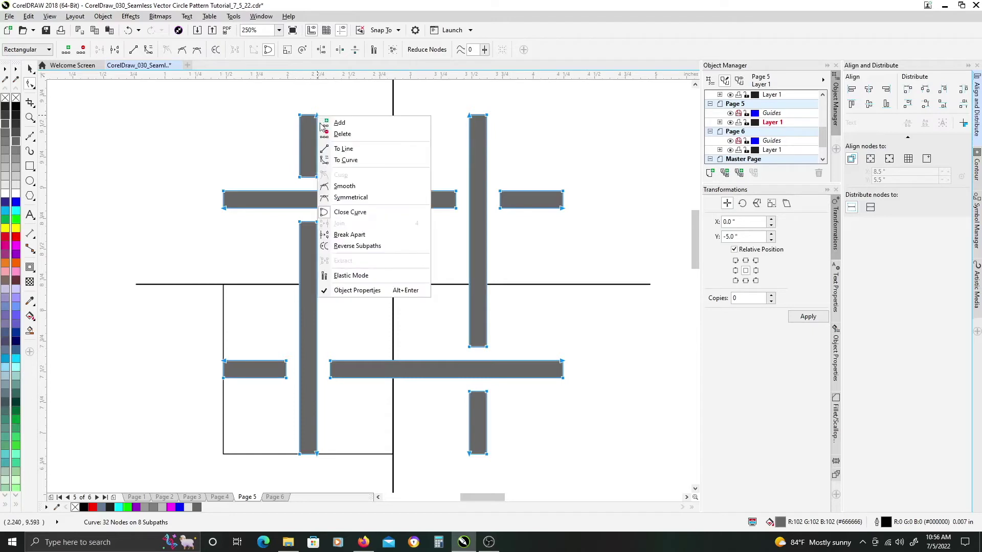
click(344, 149)
click(268, 121)
key(space)
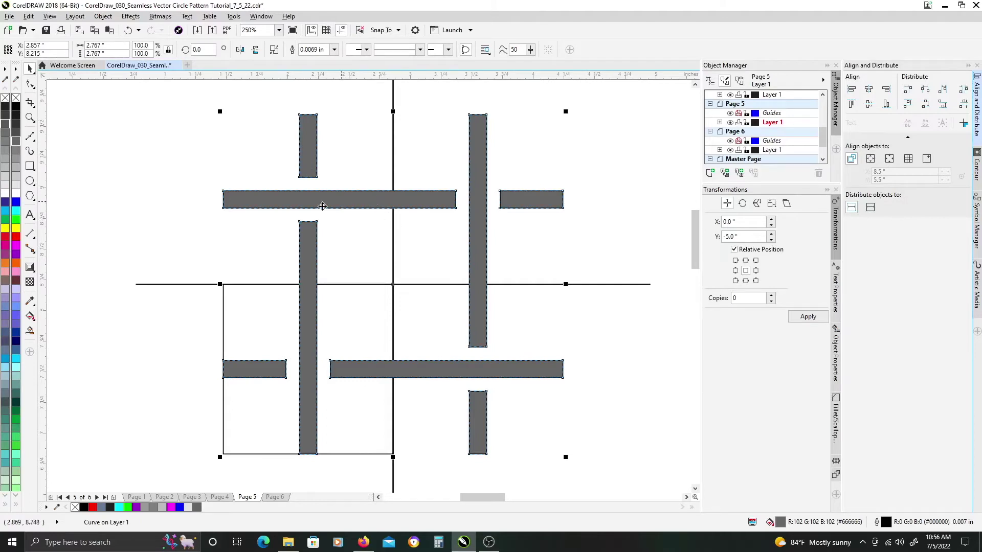
Duplicate the woven bar pattern about 4.85 inches to the right
scroll(372, 204, down, 3)
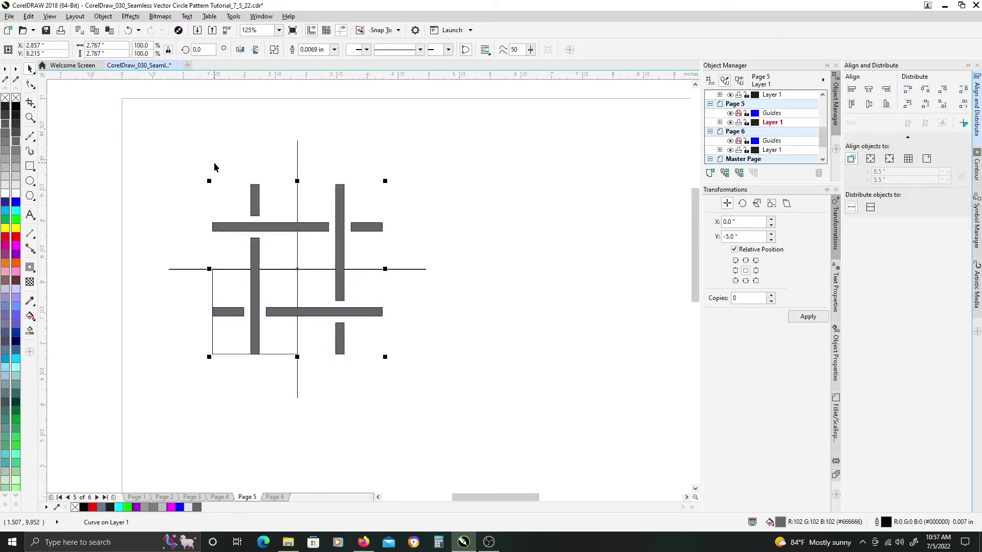
click(255, 196)
click(299, 166)
scroll(405, 221, right, 3)
drag(150, 222, 447, 230)
click(525, 155)
Rotate the copied bar pattern 45° into a diagonal diamond lattice
scroll(554, 225, right, 2)
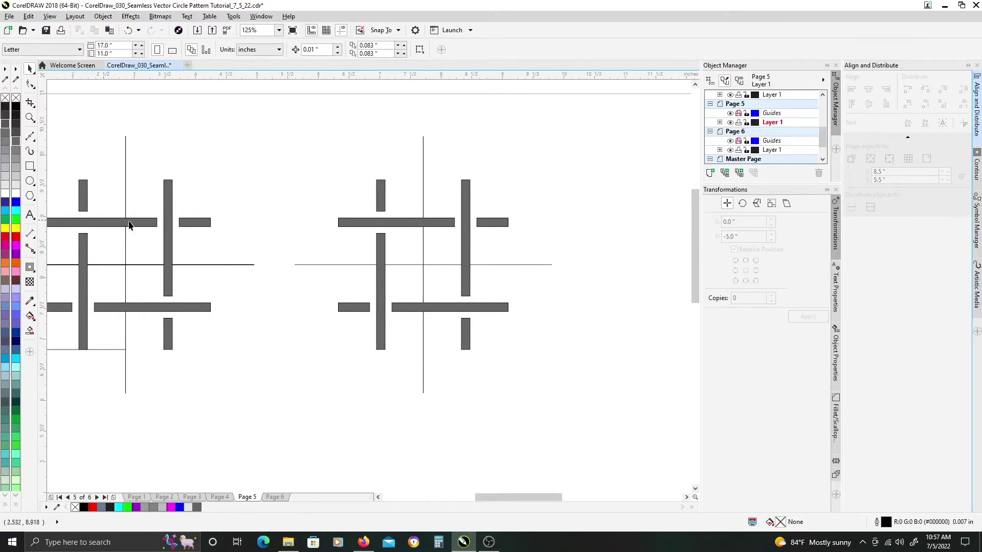
click(400, 224)
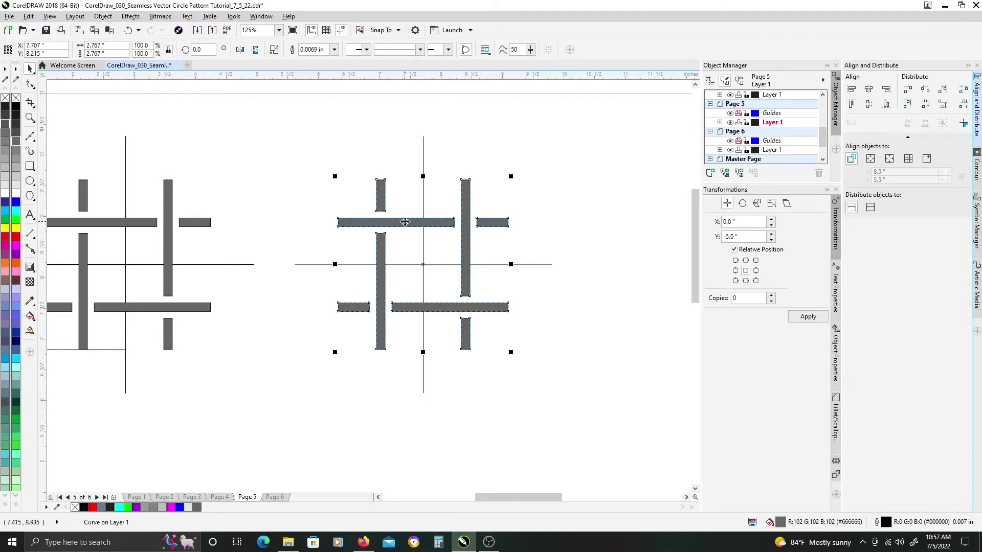
click(399, 223)
drag(334, 179, 311, 260)
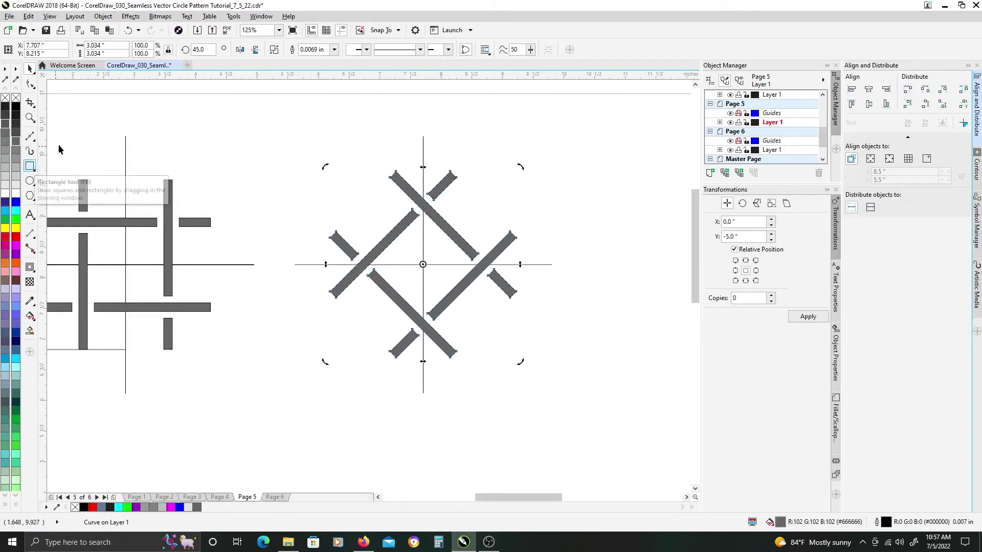
Turn on Snap To Objects from the View menu
click(49, 17)
mouse_move(70, 259)
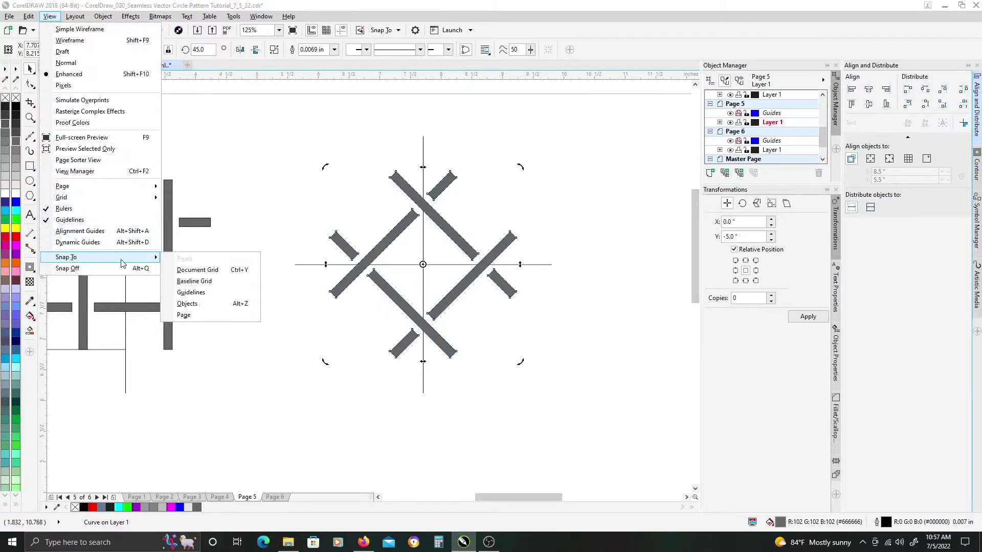
click(187, 304)
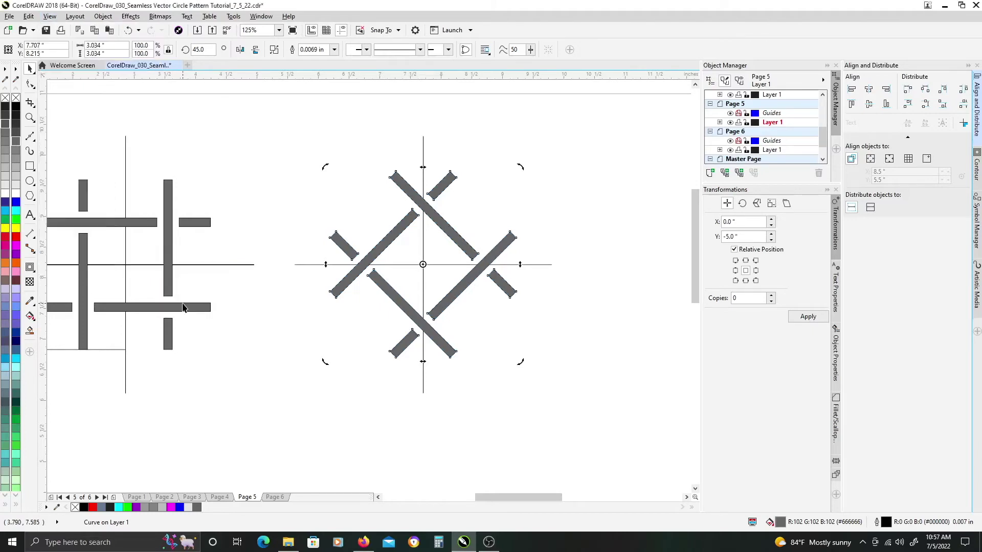
Draw a 2.835 x 2.835-inch square starting from the diamond's top point
click(30, 167)
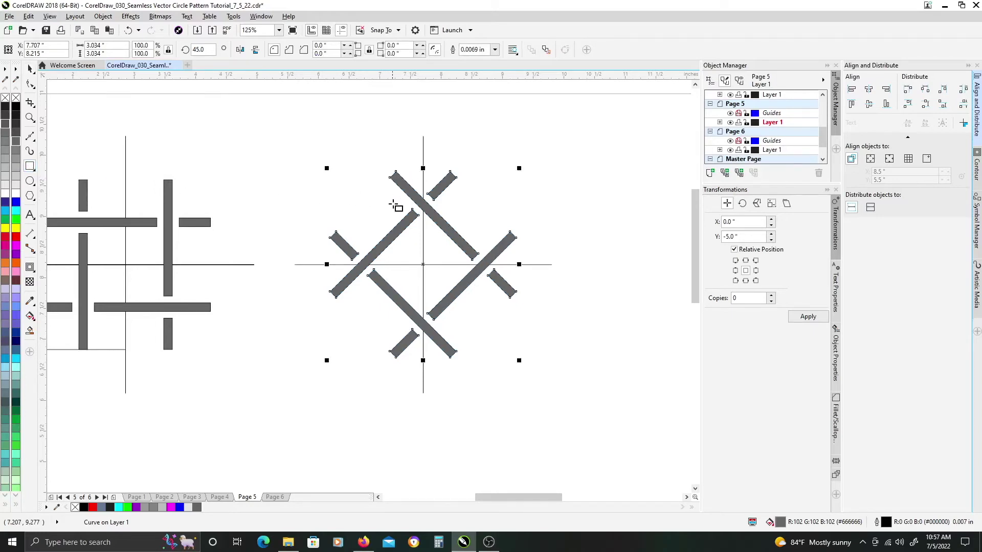
scroll(395, 214, up, 2)
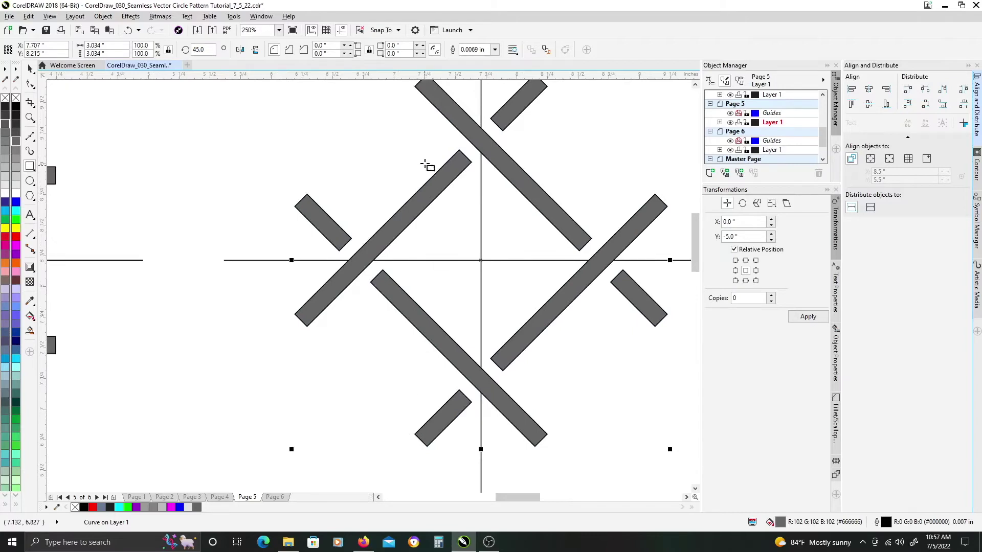
scroll(412, 127, down, 2)
drag(459, 186, 469, 194)
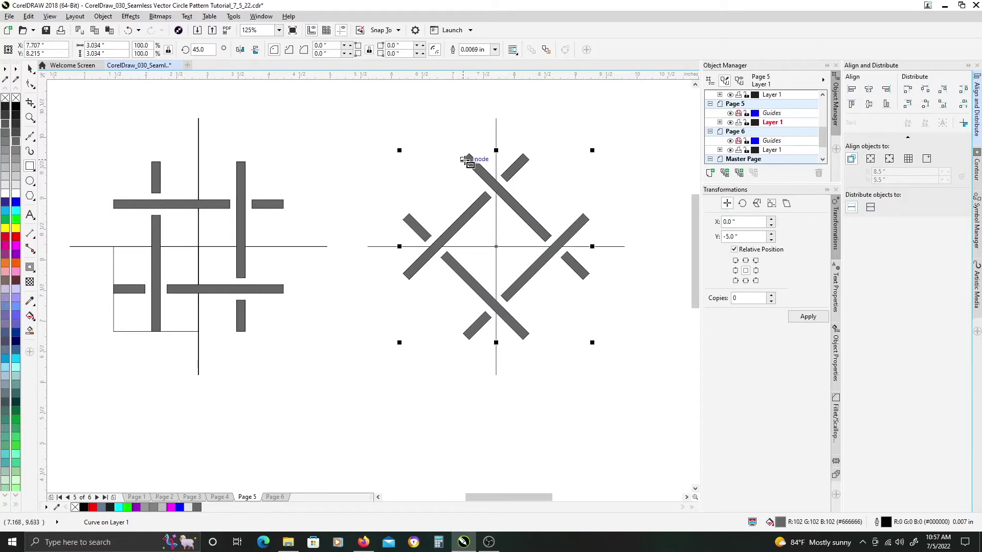
drag(464, 160, 464, 333)
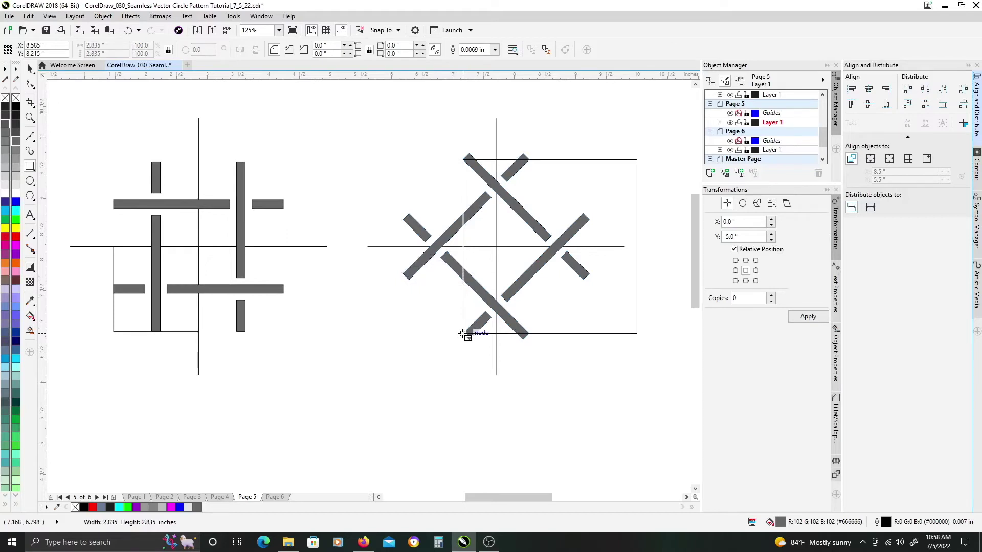
drag(463, 334, 464, 334)
scroll(481, 198, up, 1)
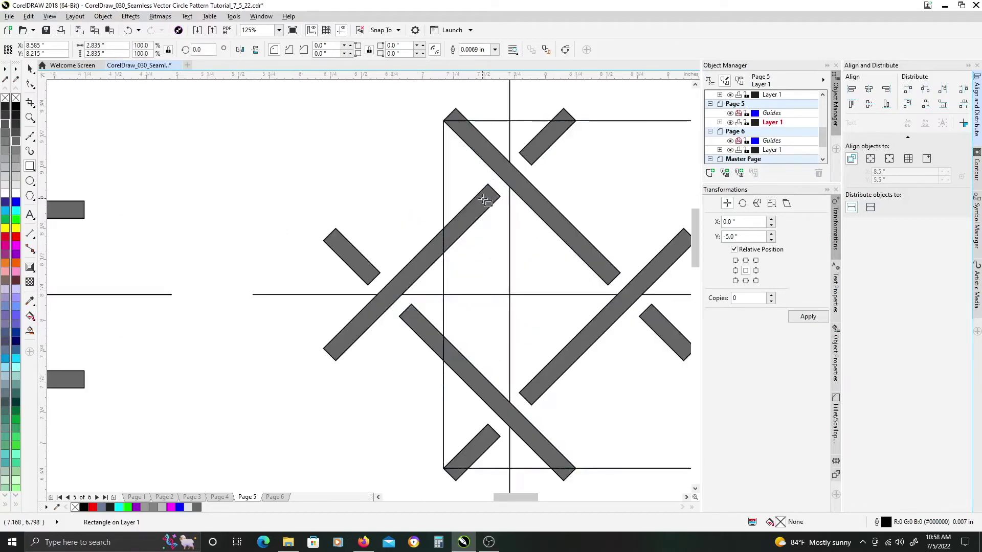
key(space)
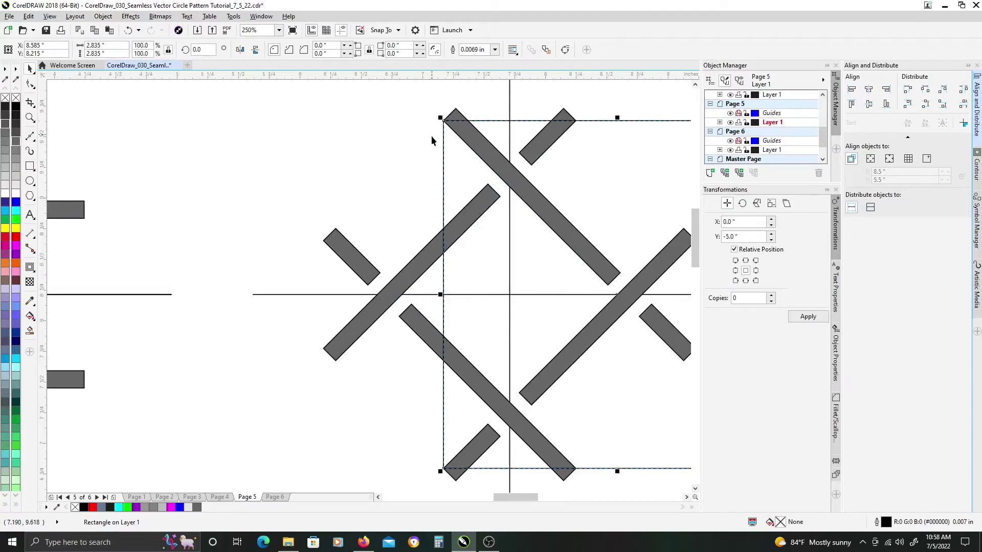
Select the square frame together with the vertical guide line
scroll(424, 150, down, 1)
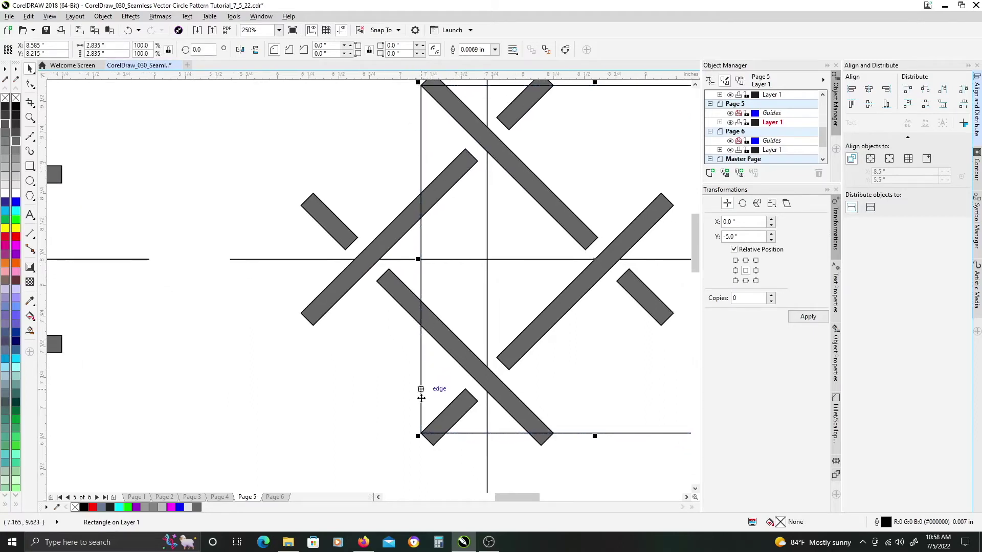
scroll(483, 272, down, 1)
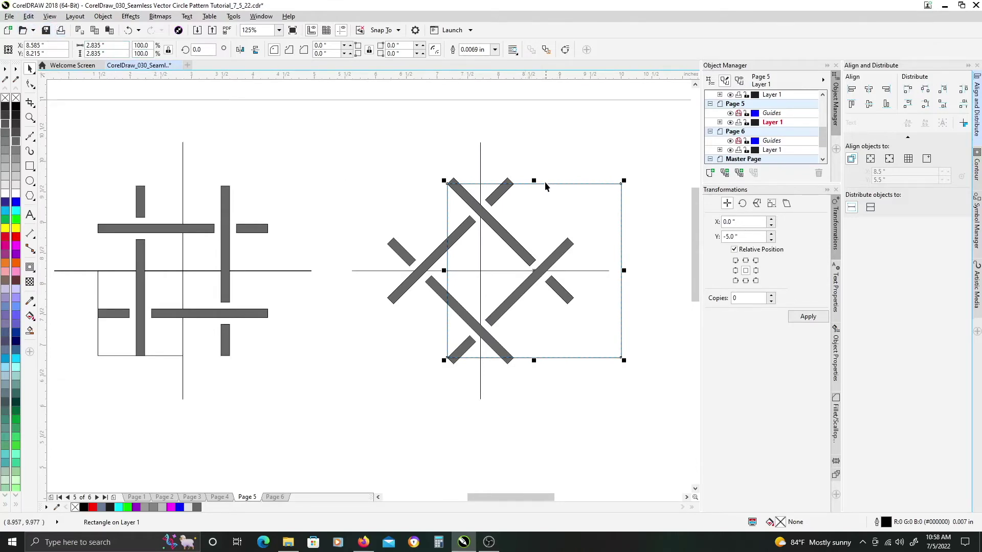
click(562, 182)
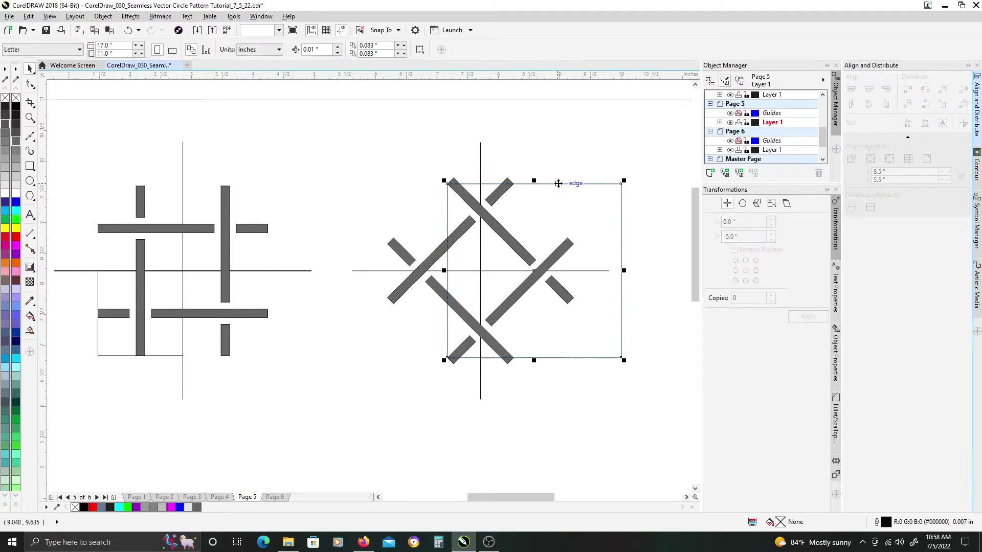
click(558, 183)
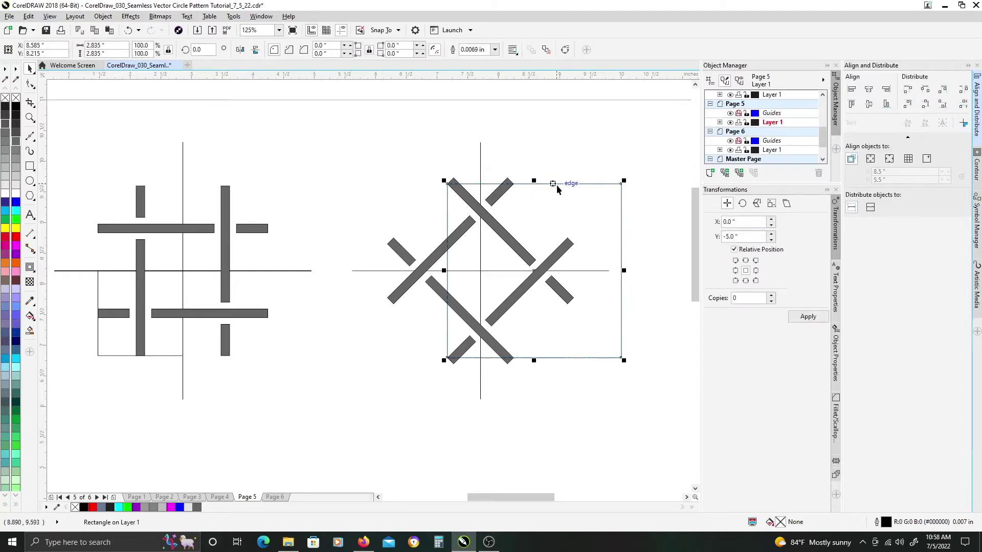
shift+click(479, 164)
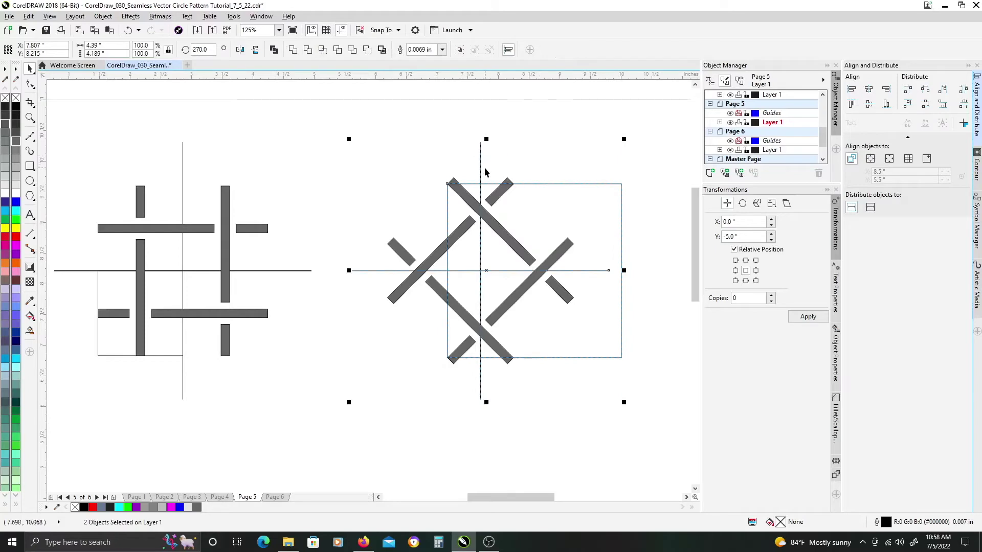
Align the square's centre horizontally and vertically to the guide cross
click(869, 90)
click(869, 104)
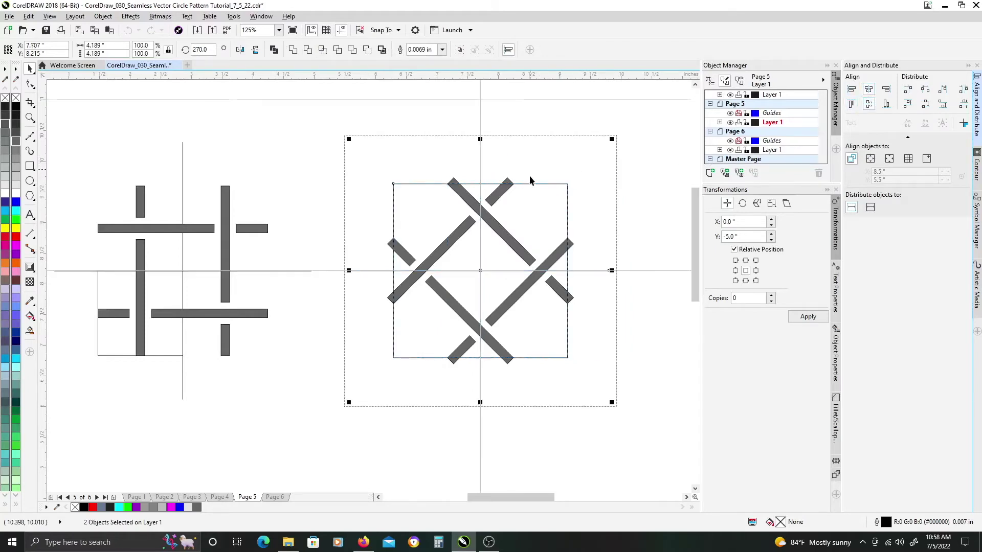
click(452, 169)
Switch to wireframe view and inspect where the bar corners meet the square's edges
scroll(447, 187, up, 5)
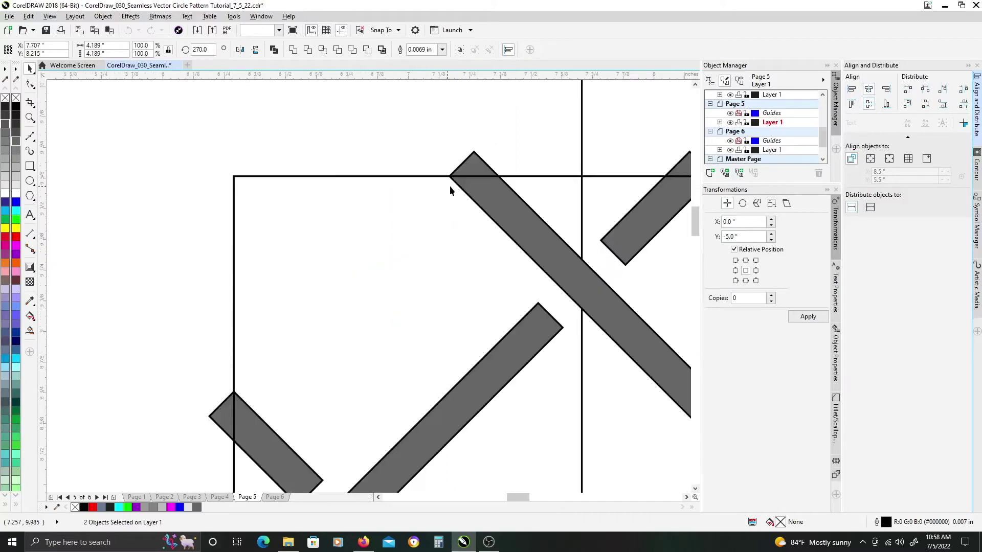
click(464, 185)
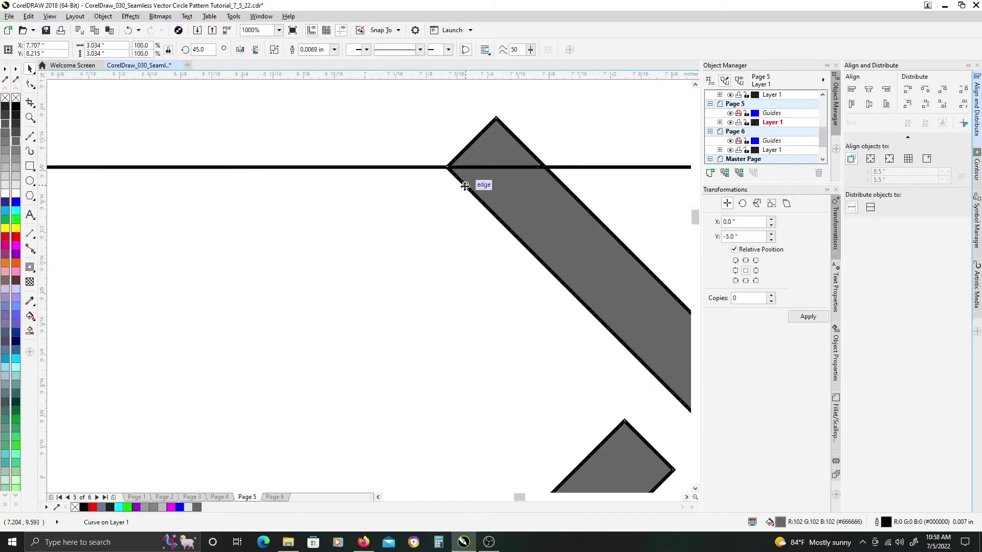
key(shift+F9)
drag(456, 179, 253, 188)
drag(535, 211, 296, 226)
scroll(295, 226, down, 2)
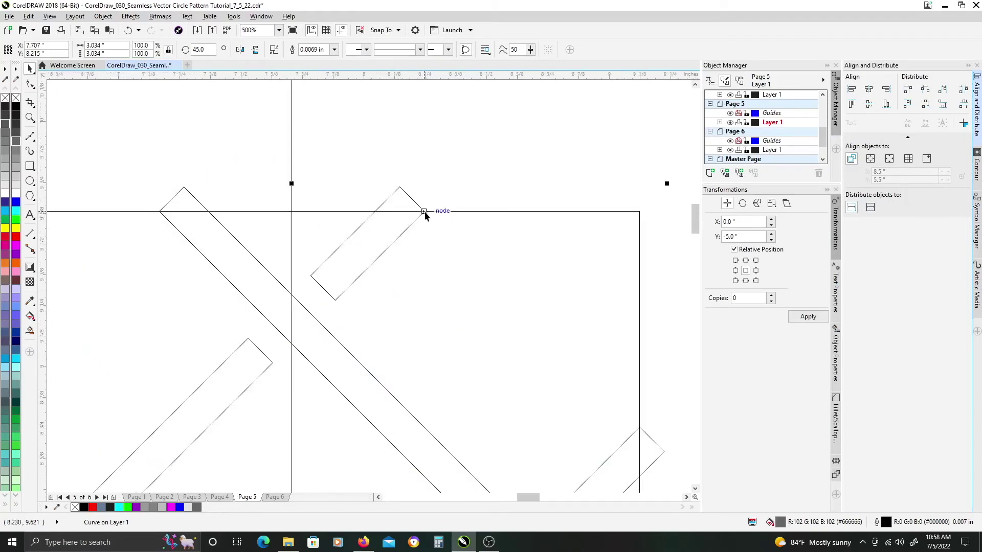
mouse_move(193, 213)
mouse_down()
mouse_move(292, 241)
mouse_move(505, 198)
mouse_up()
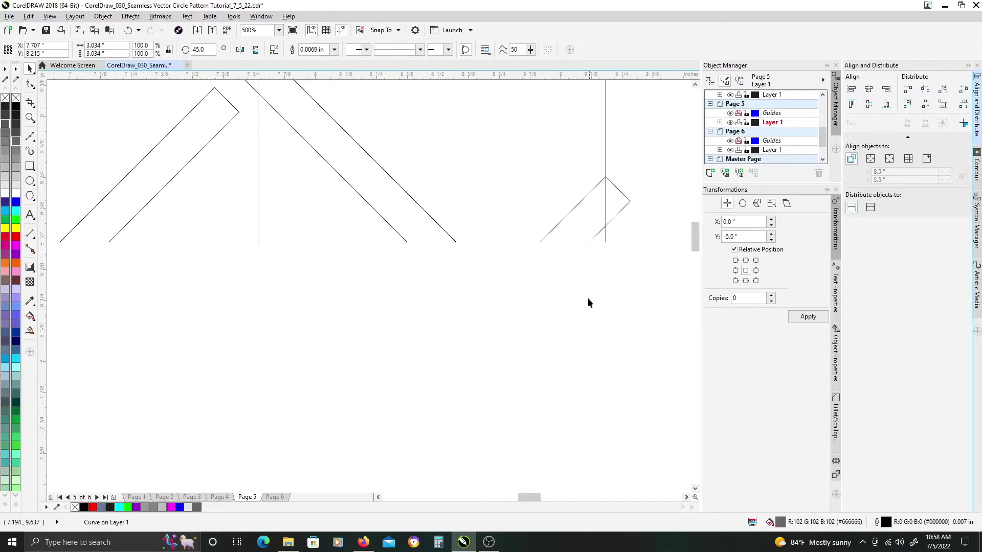
scroll(559, 300, down, 2)
drag(456, 266, 490, 321)
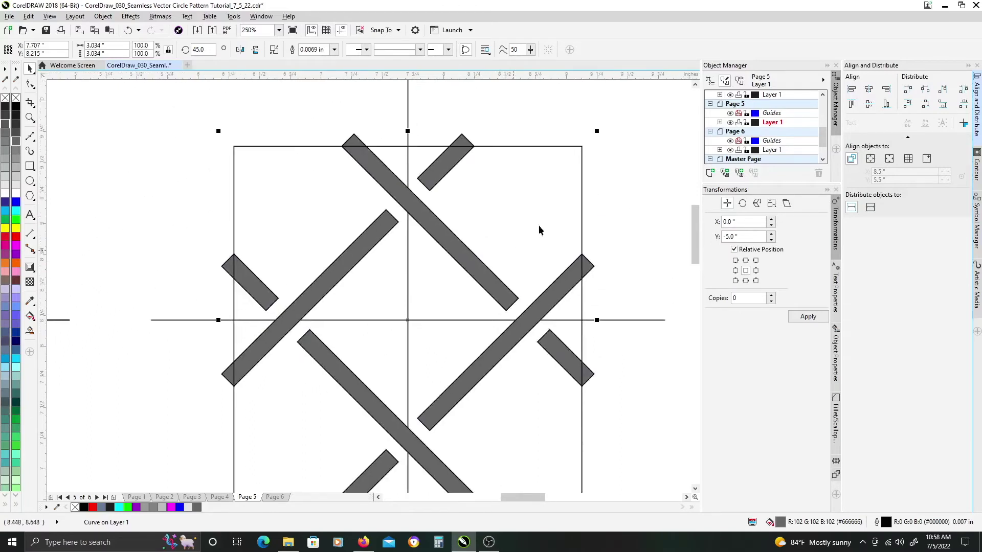
Intersect the diamond bars with the square frame, keeping only the bar segments inside it
click(502, 154)
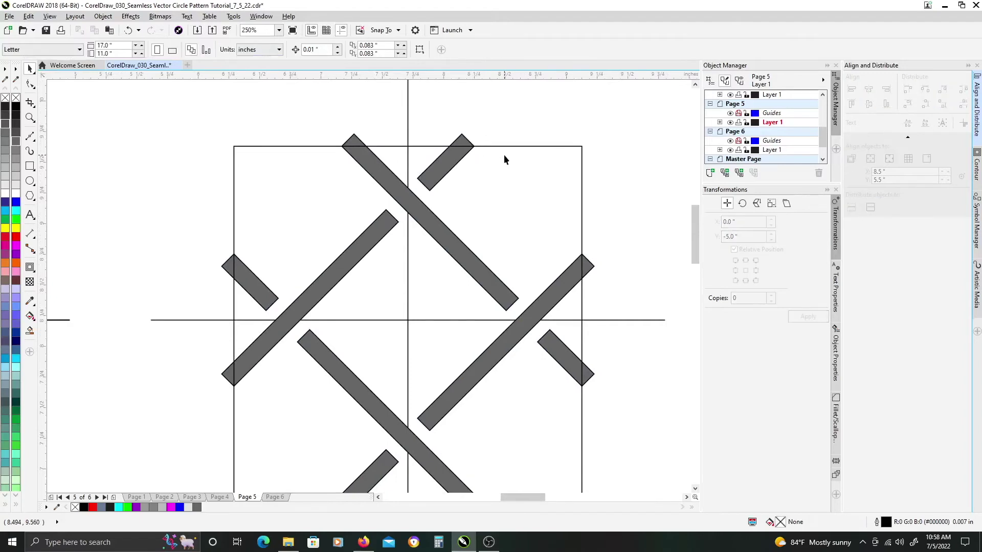
click(506, 148)
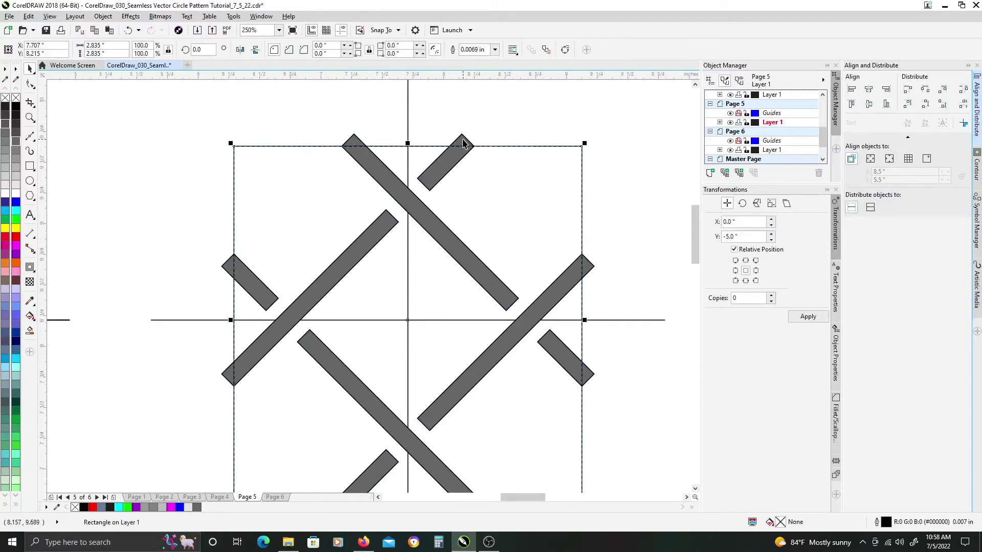
shift+click(463, 143)
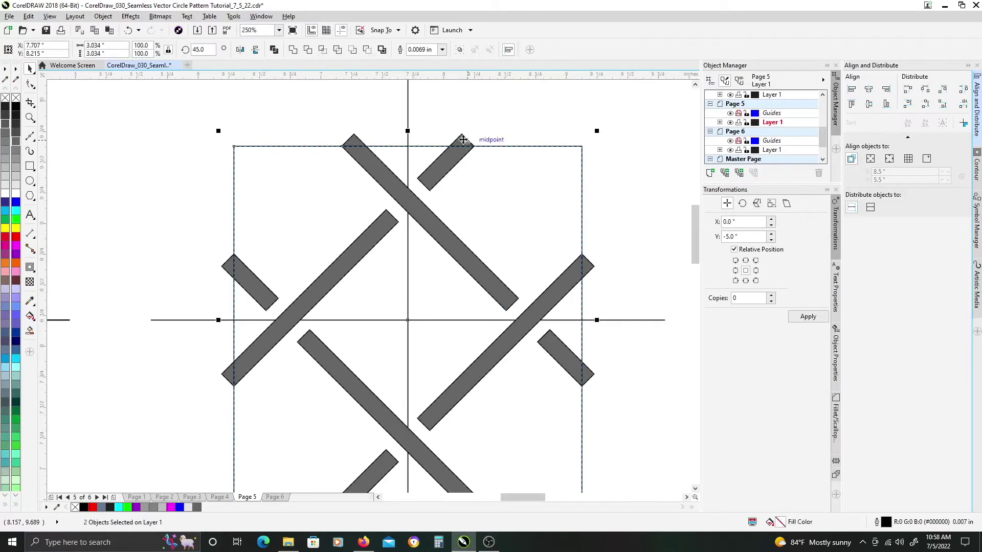
click(323, 52)
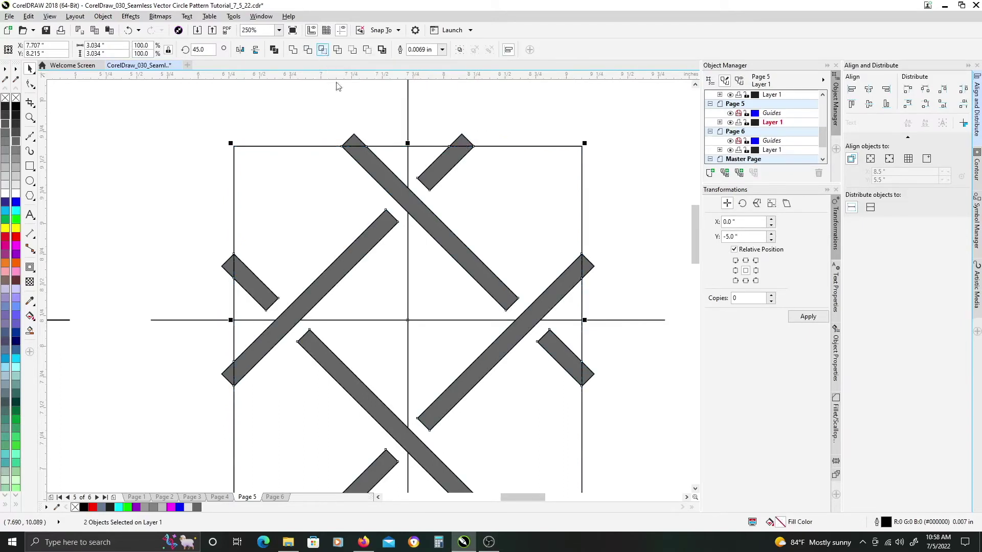
click(355, 141)
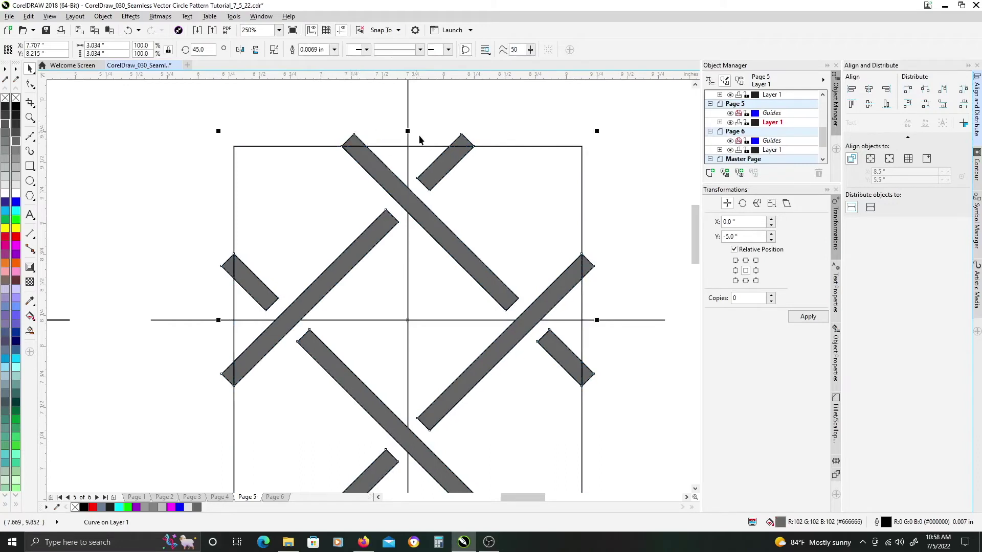
click(465, 184)
scroll(523, 174, down, 1)
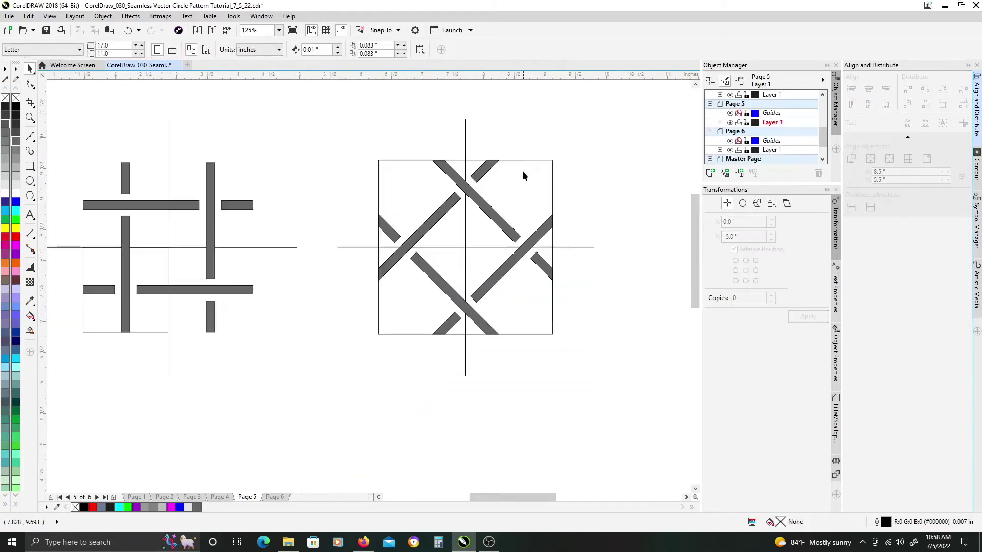
Zoom out with F3 and frame both finished tiles on Page 5
scroll(541, 169, right, 3)
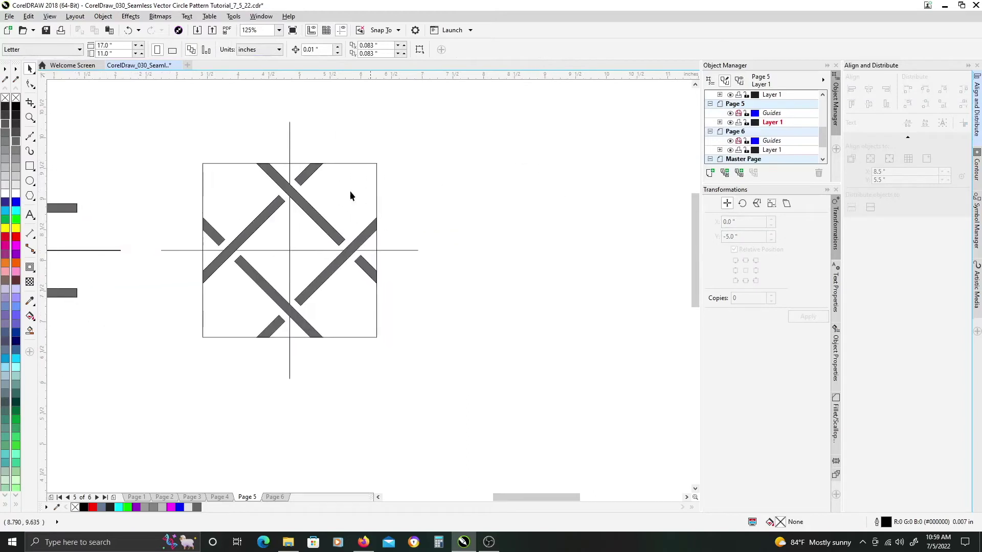
click(306, 214)
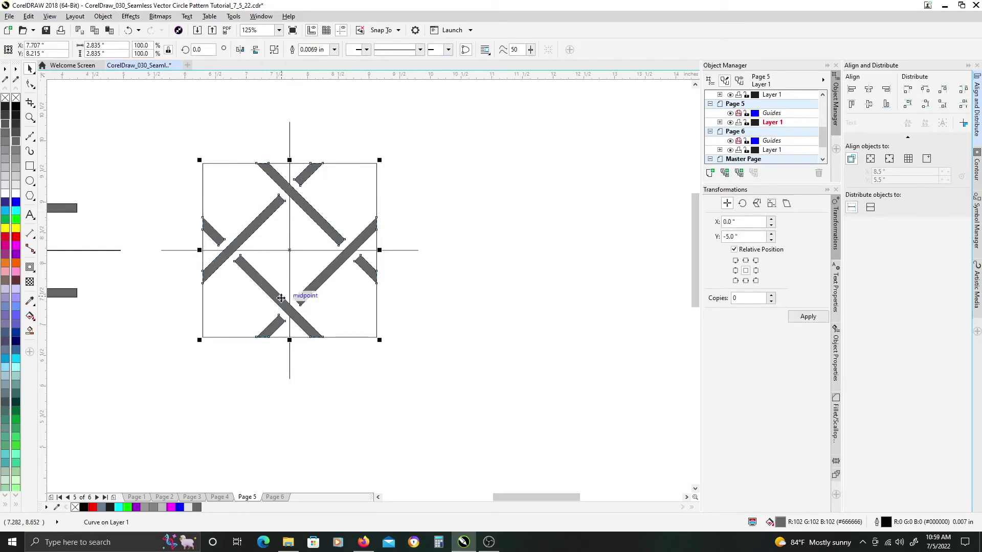
key(F3)
drag(300, 254, 432, 192)
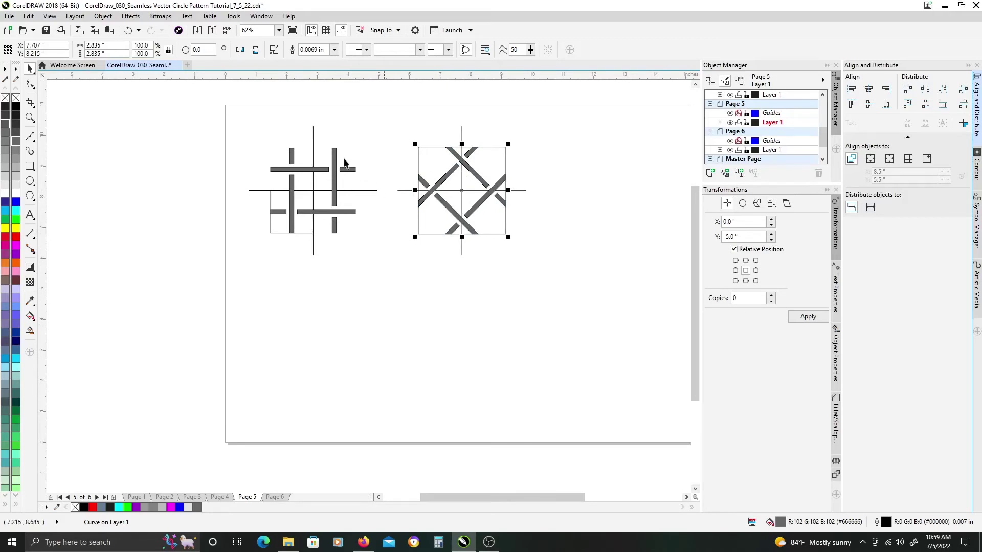
click(293, 118)
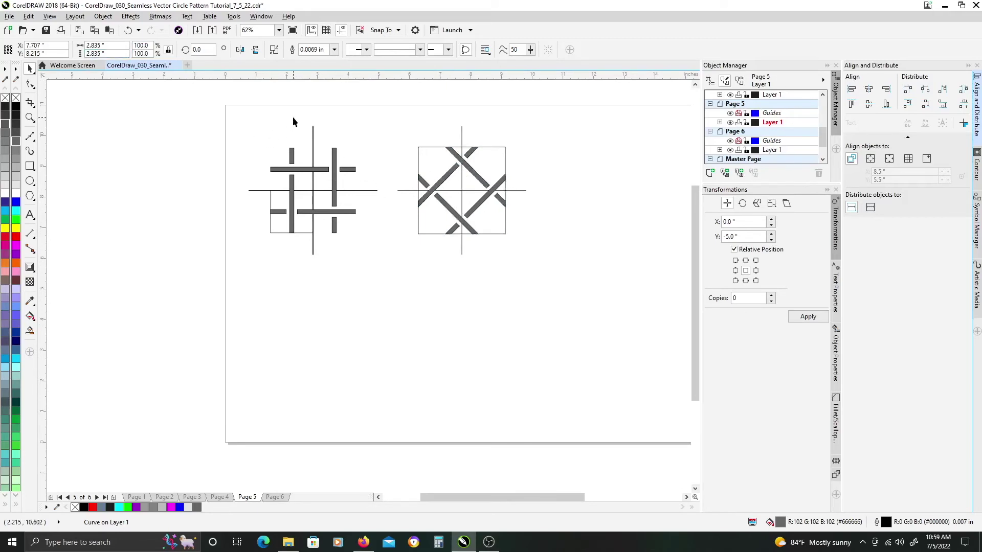
Uncheck View > Snap To > Objects and select the trimmed square tile
click(50, 16)
mouse_move(110, 258)
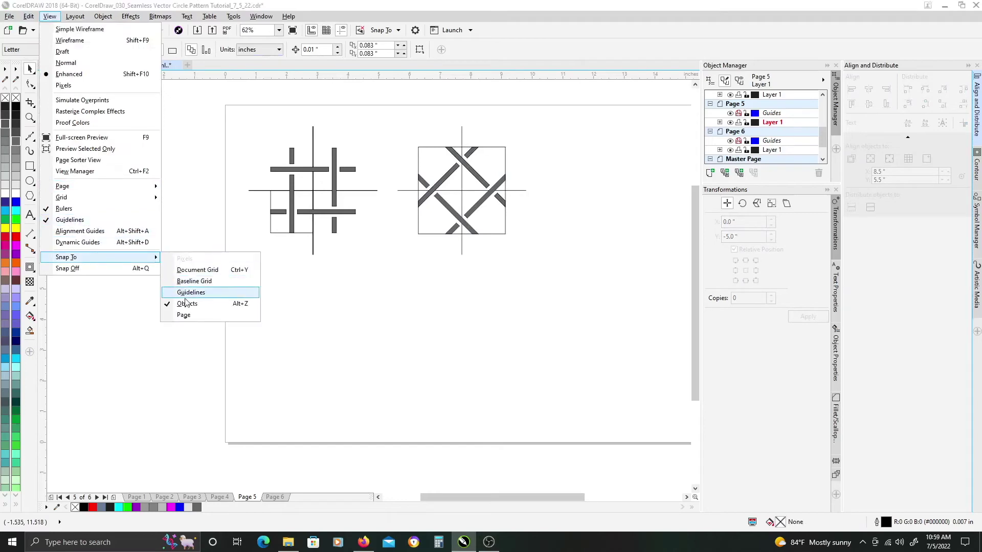
click(188, 302)
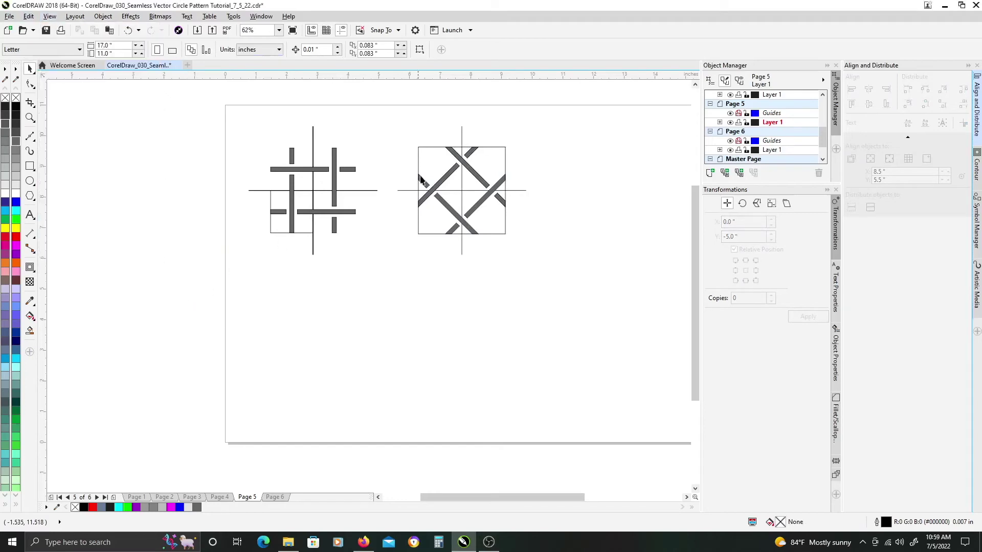
click(449, 174)
Drop a copy of the clipped tile lower on the page, resized to 1 inch wide
drag(453, 172, 296, 301)
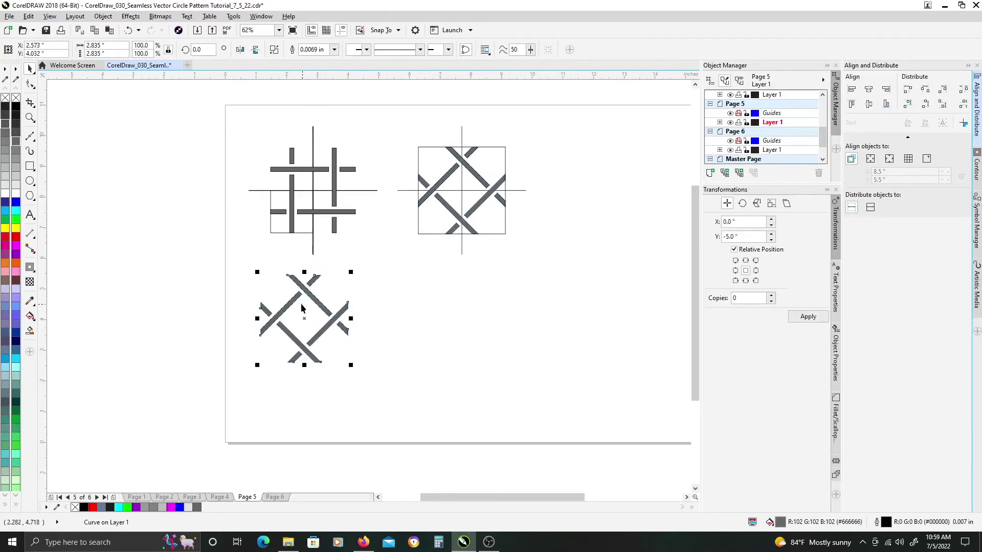
double_click(116, 46)
text(1)
key(Return)
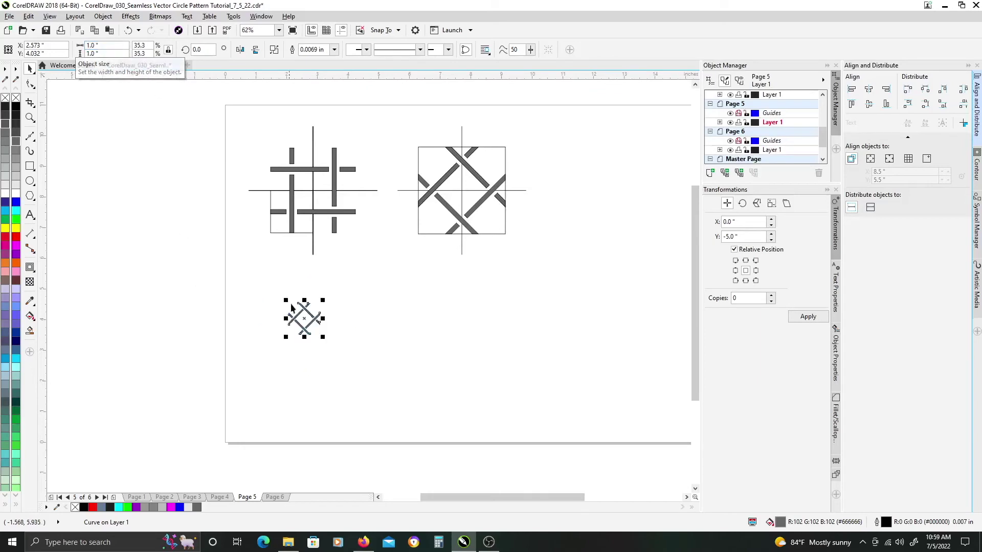
drag(286, 302, 252, 278)
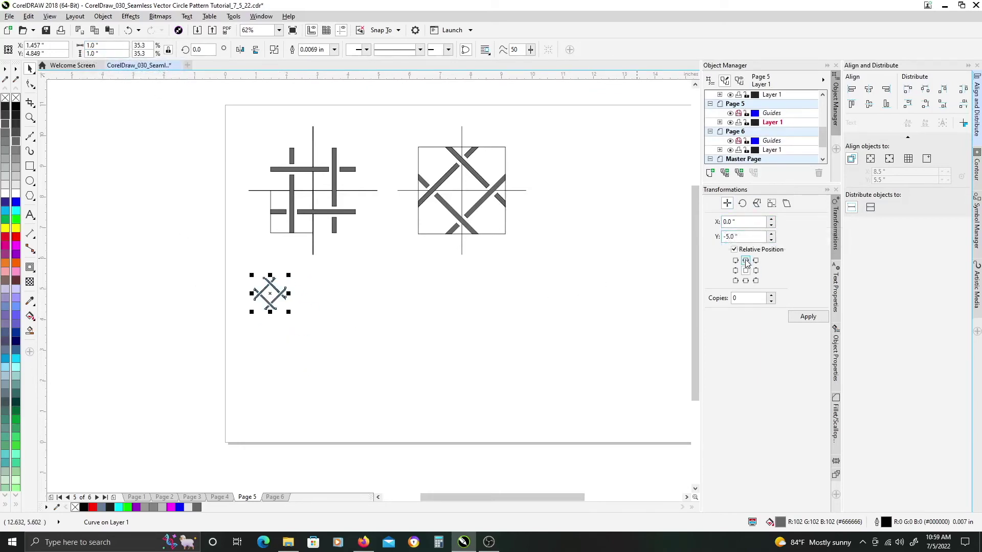
Make a row of five tile copies using Position offset X 1, Y 0
double_click(741, 221)
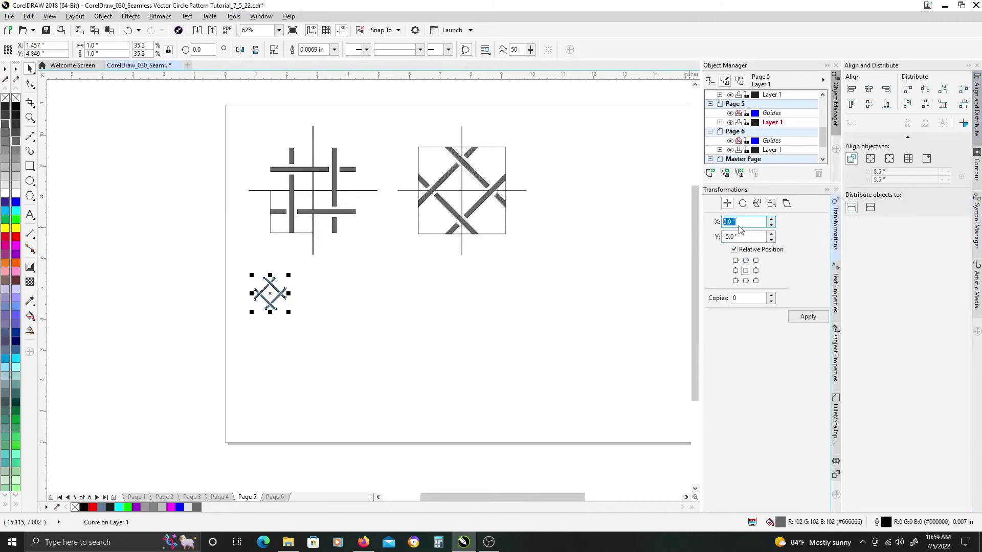
text(1)
key(Tab)
text(0)
double_click(750, 298)
text(5)
click(808, 316)
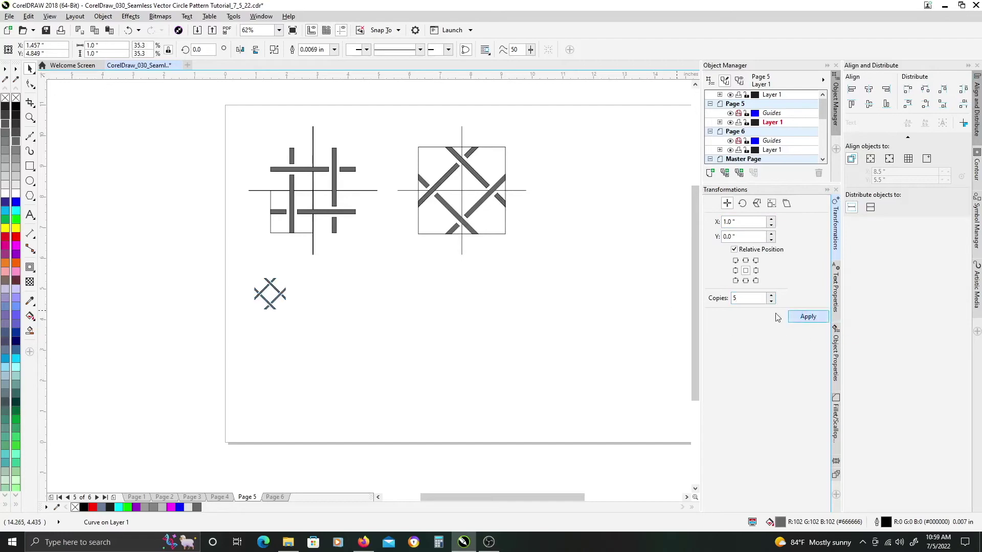
Select the row and stack five copies downward with offset X 0, Y -1
drag(225, 258, 465, 323)
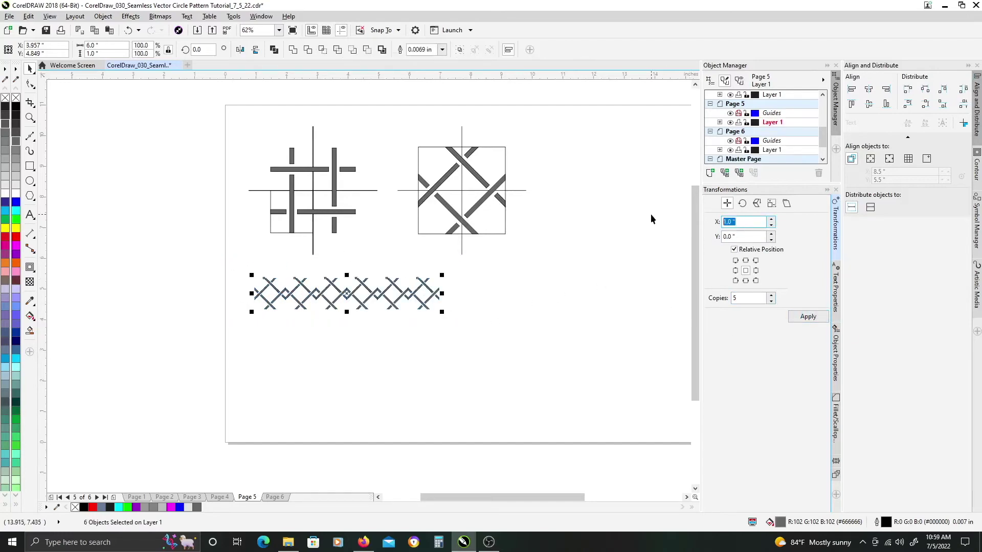
text(0)
key(Tab)
text(-1)
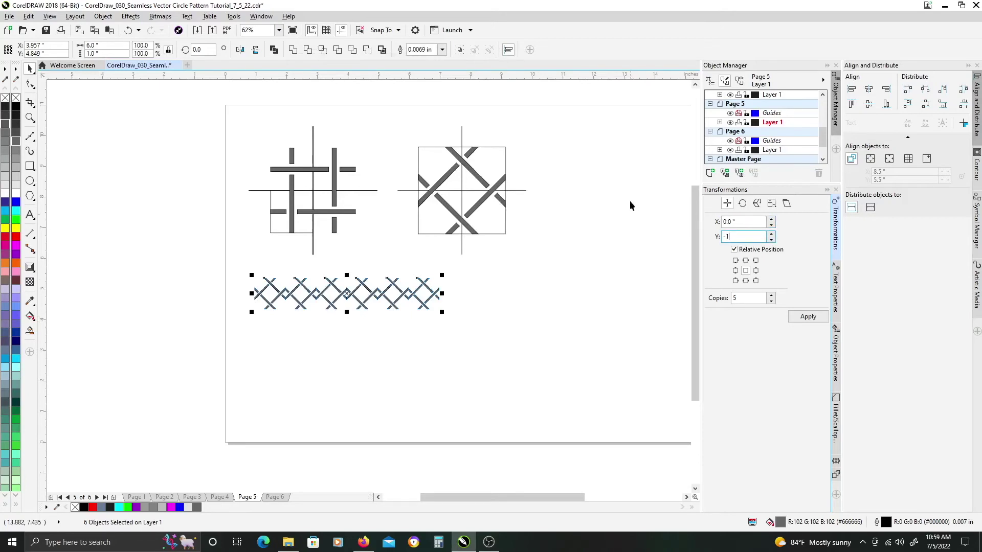
click(808, 316)
drag(484, 300, 457, 251)
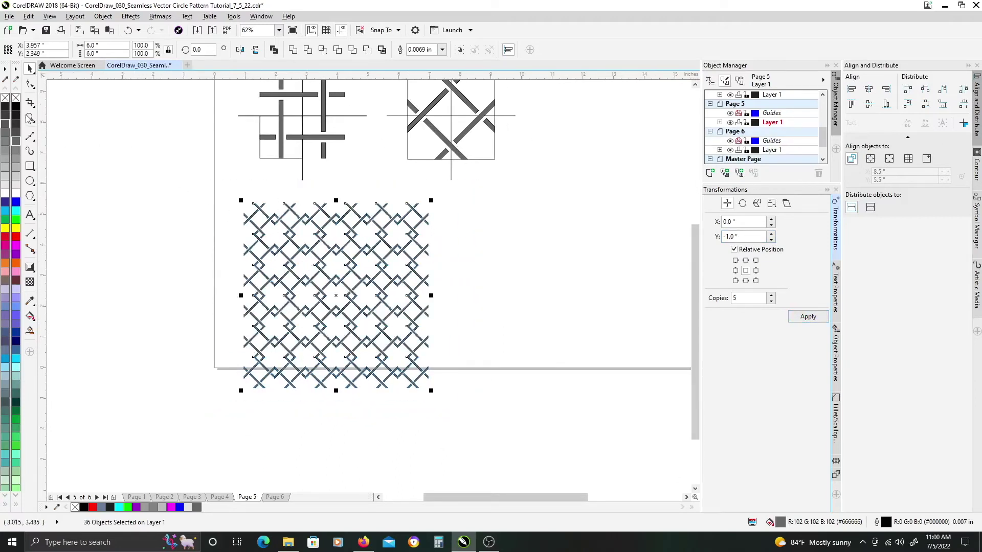
Remove the outline from the repeated grid pattern
right_click(15, 98)
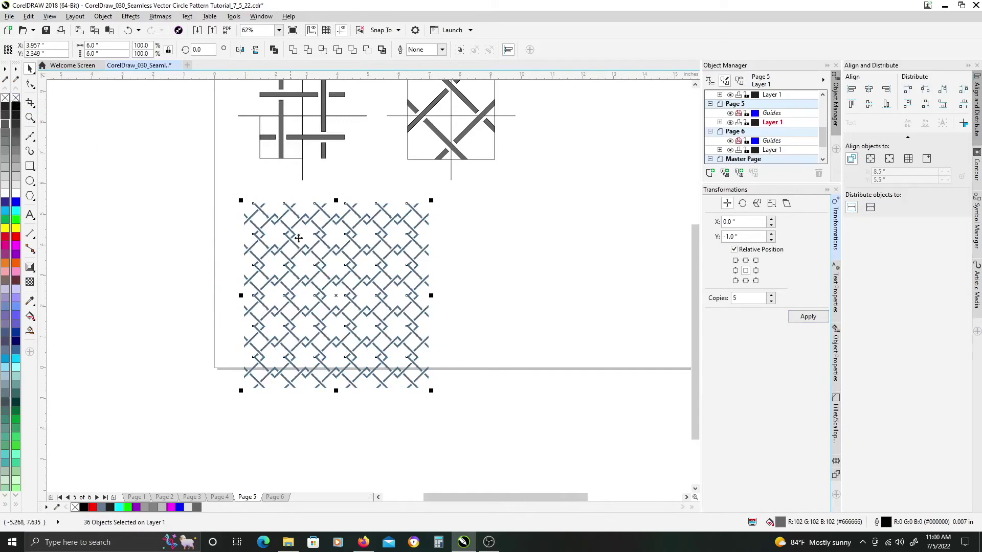
scroll(318, 241, up, 2)
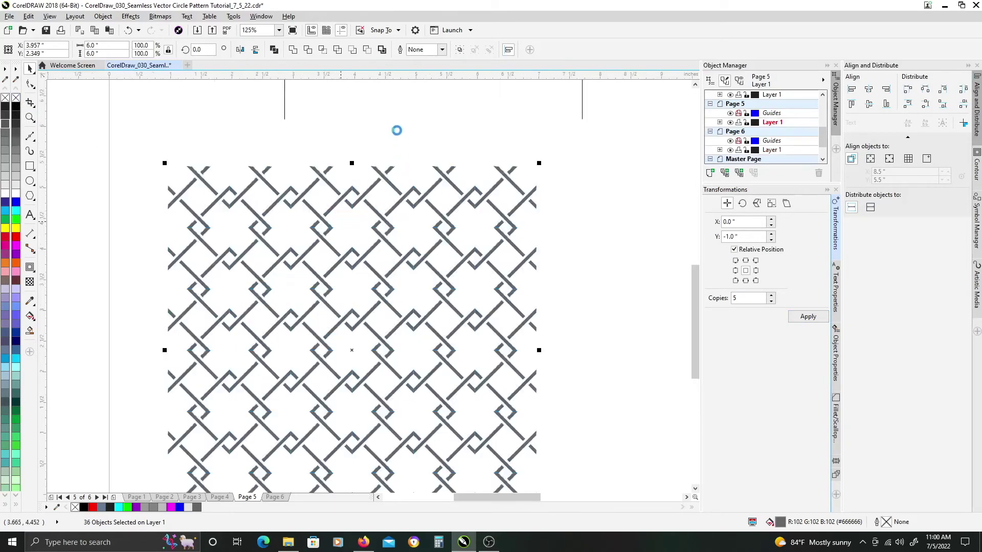
click(340, 218)
drag(416, 285, 394, 237)
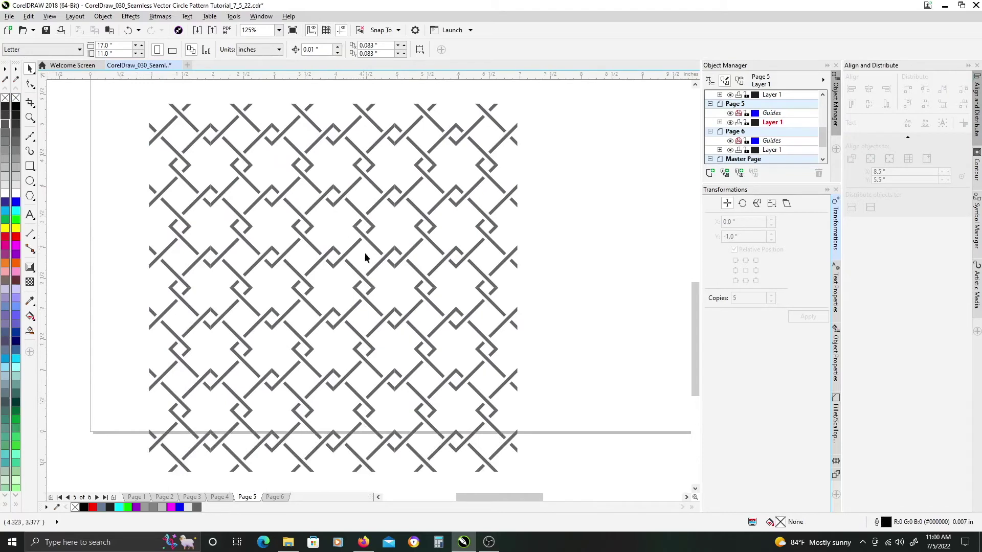
Scale the grid pattern down to about 77% beneath the two tiles
click(196, 129)
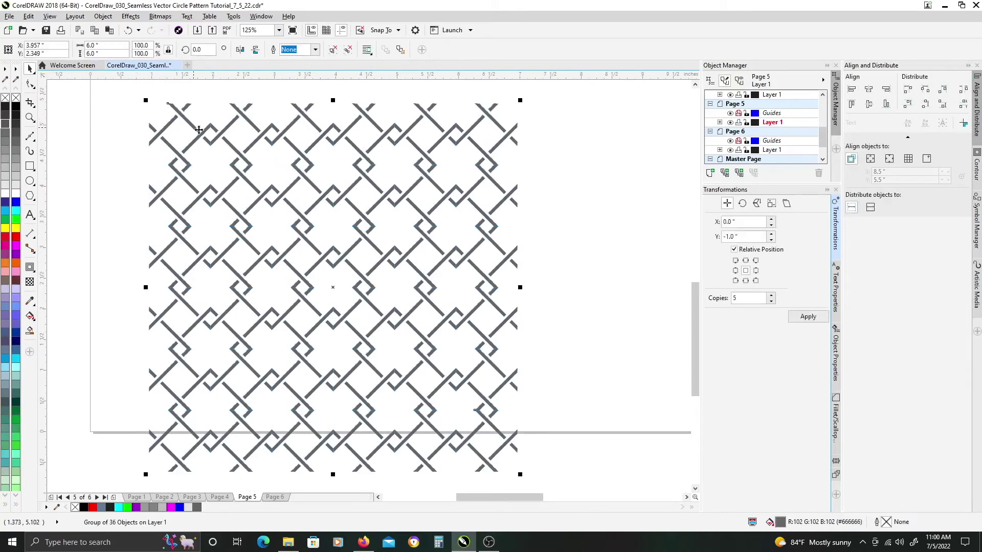
click(172, 178)
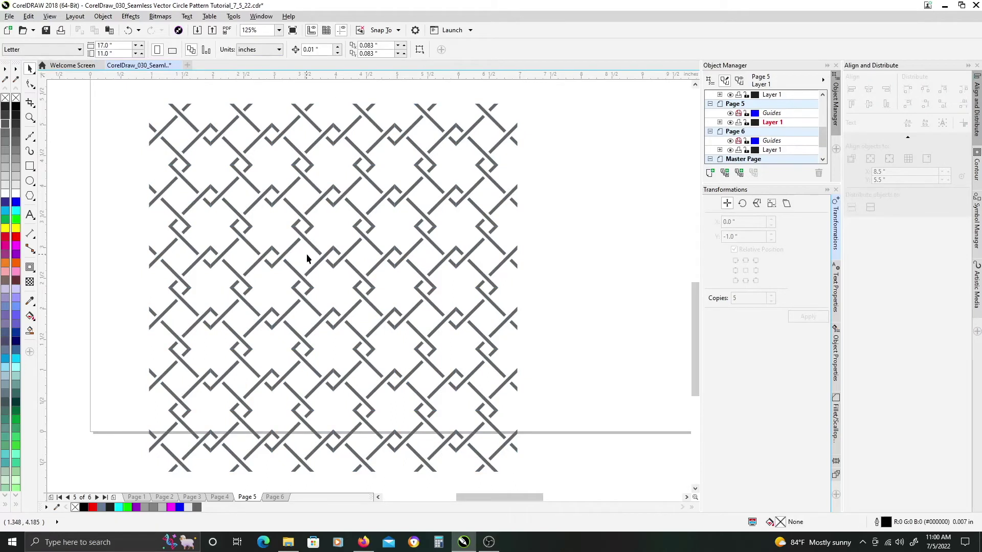
scroll(307, 256, down, 2)
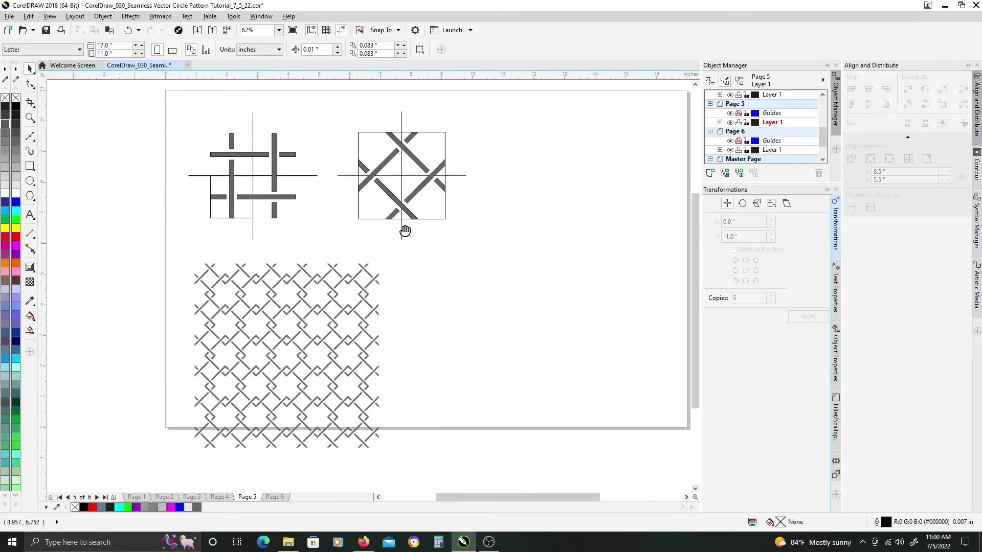
drag(410, 225, 339, 232)
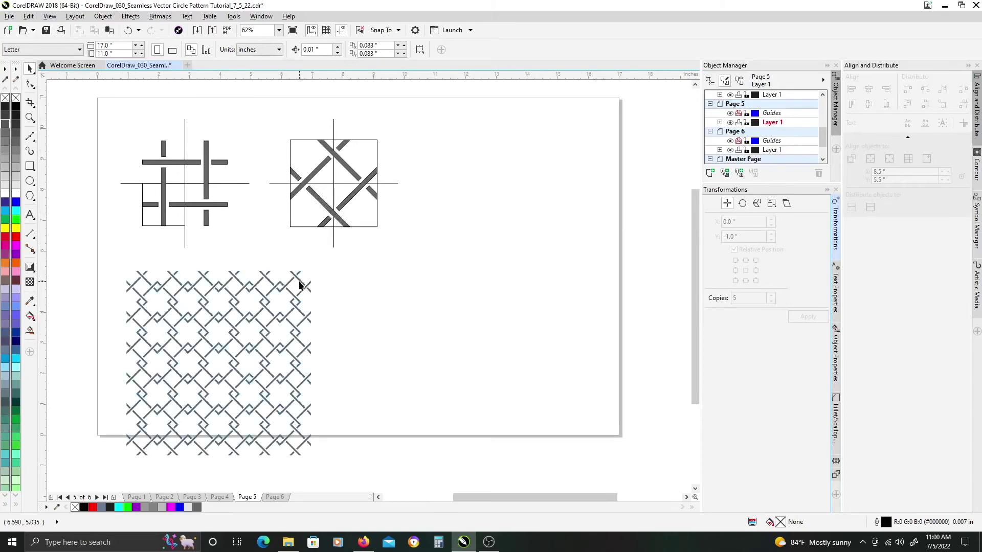
drag(314, 458, 258, 402)
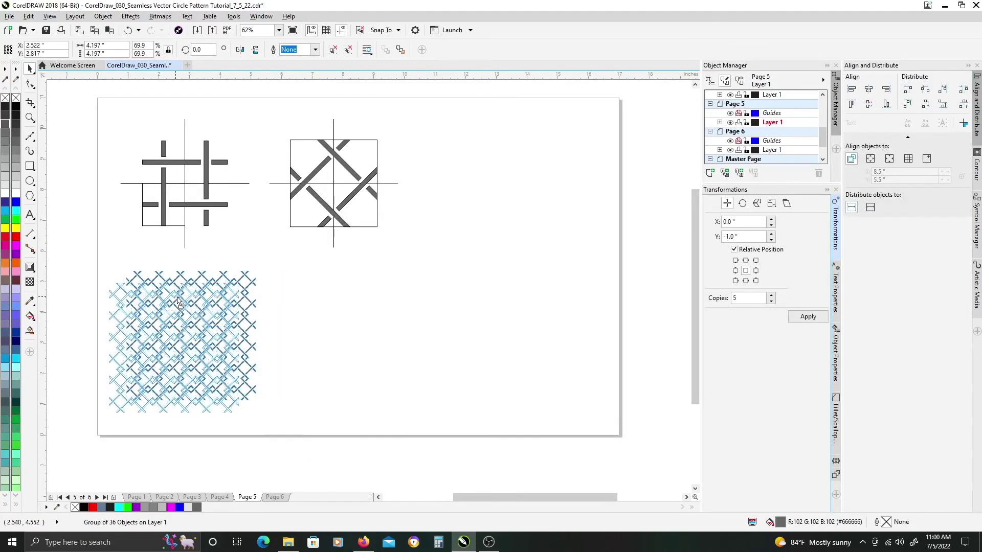
click(248, 254)
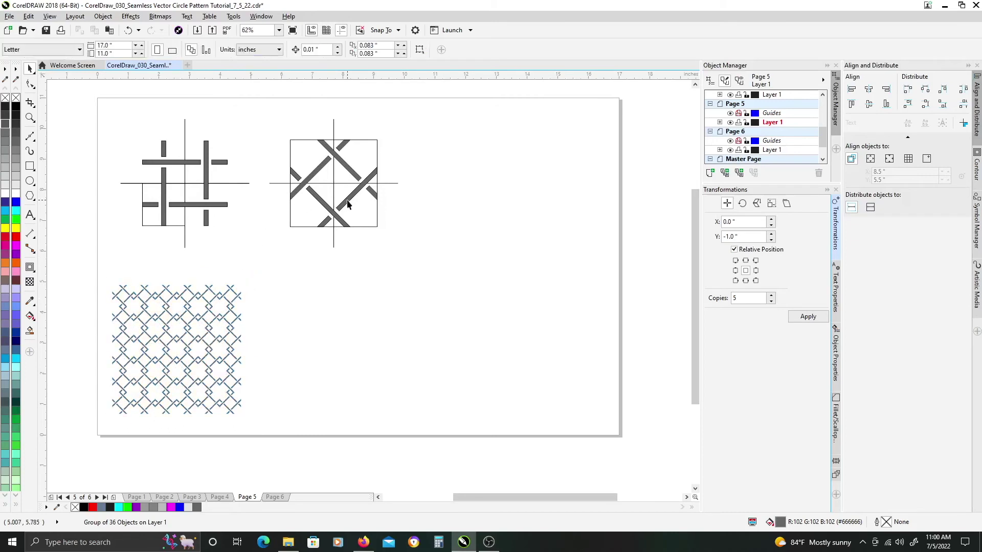
Place a copy of the diagonal-bar tile to the right
click(315, 167)
drag(265, 107, 422, 257)
shift+click(319, 166)
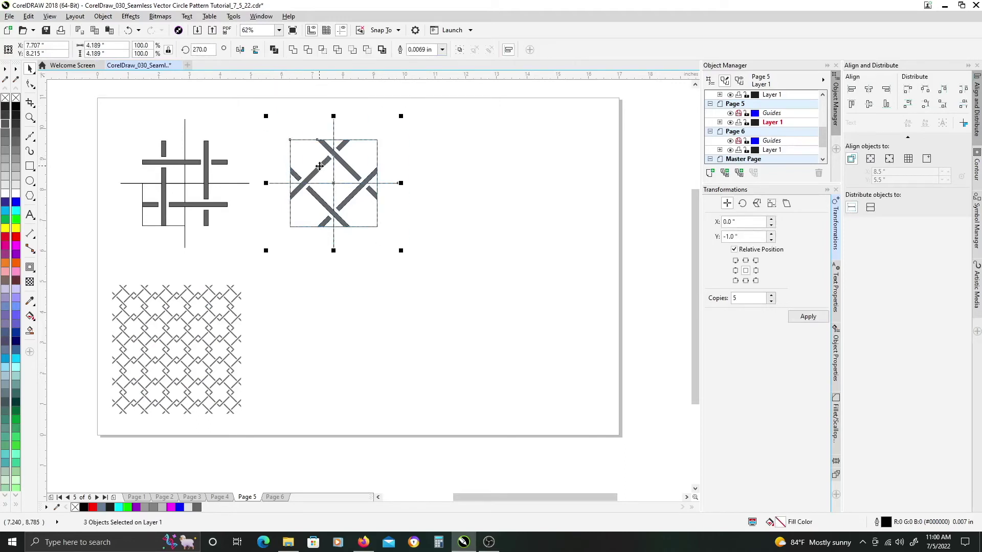
drag(320, 166, 475, 175)
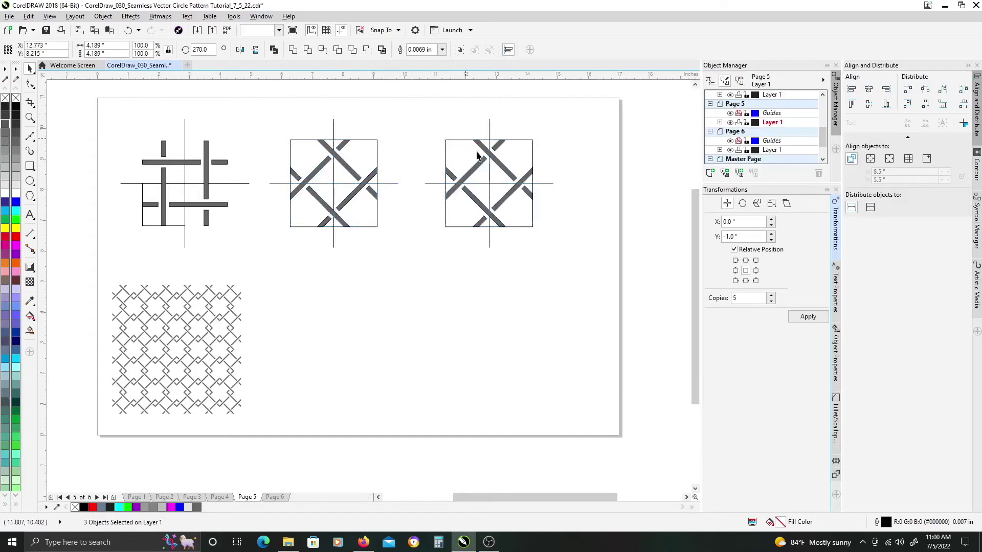
click(466, 144)
scroll(466, 192, up, 3)
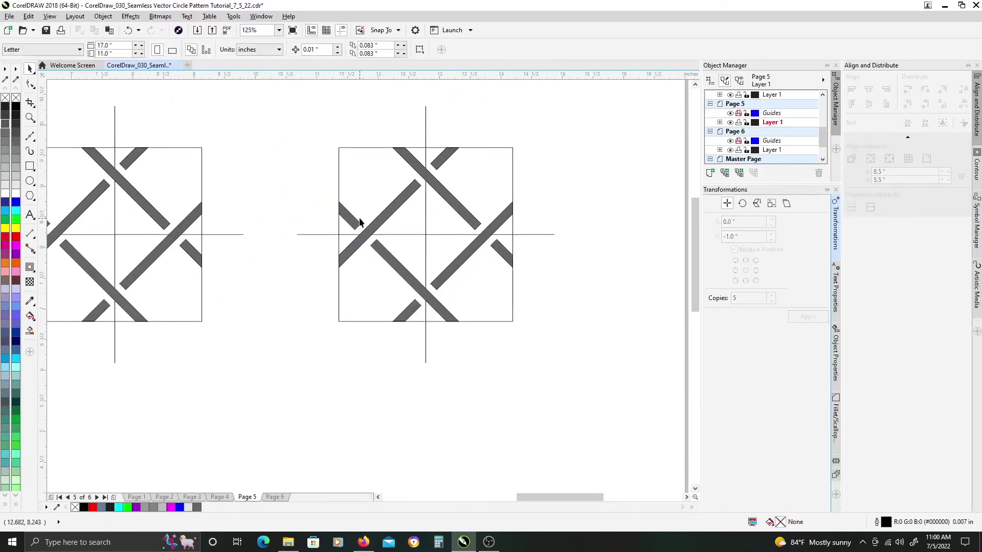
Add a tall light-grey bar, rotate it 45° and centre it on the tile square
click(29, 166)
drag(388, 134, 399, 399)
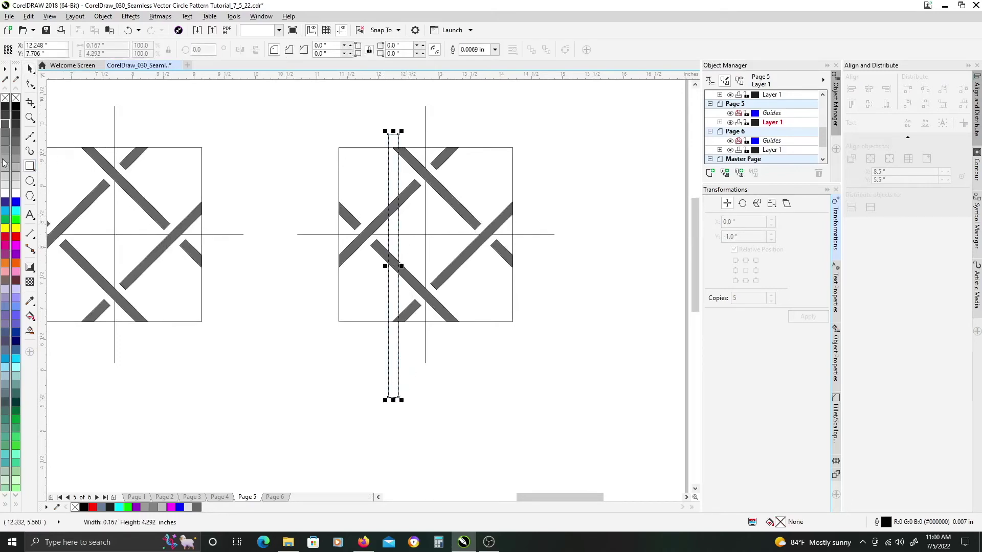
key(ctrl+r)
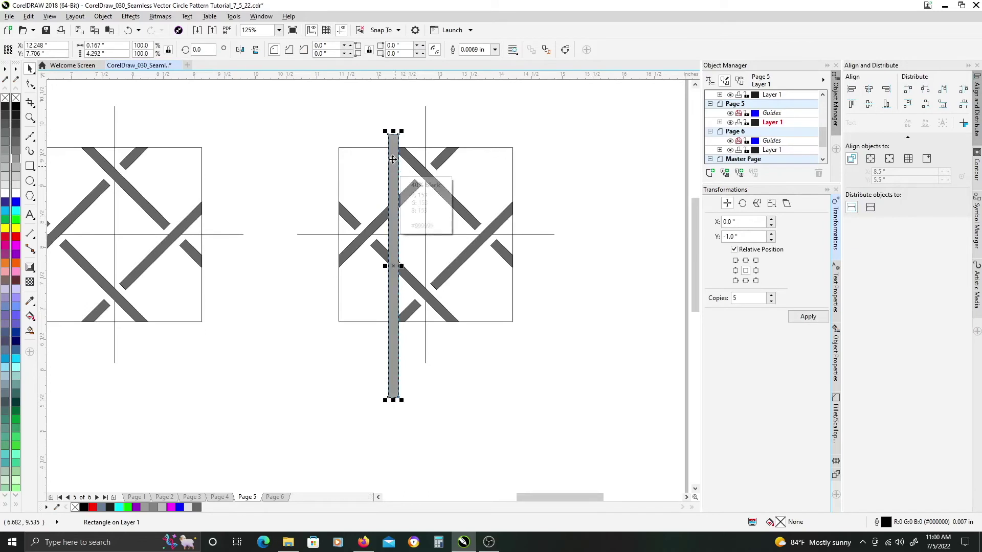
drag(392, 160, 434, 158)
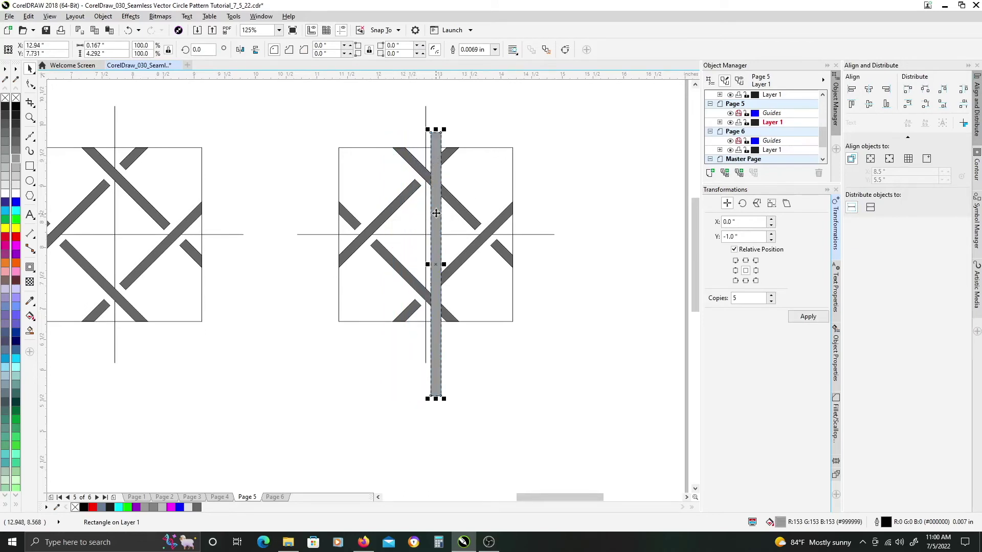
click(439, 150)
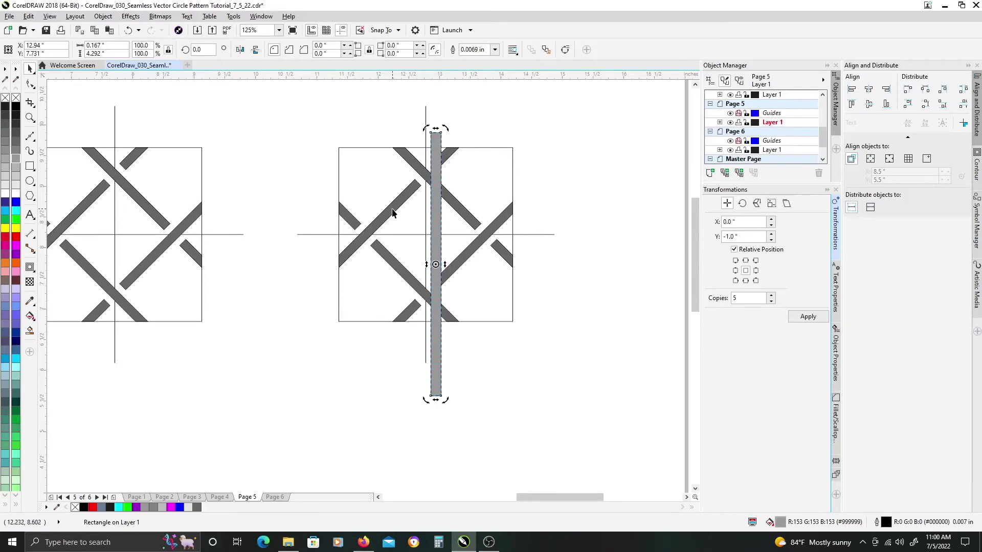
drag(444, 129, 510, 155)
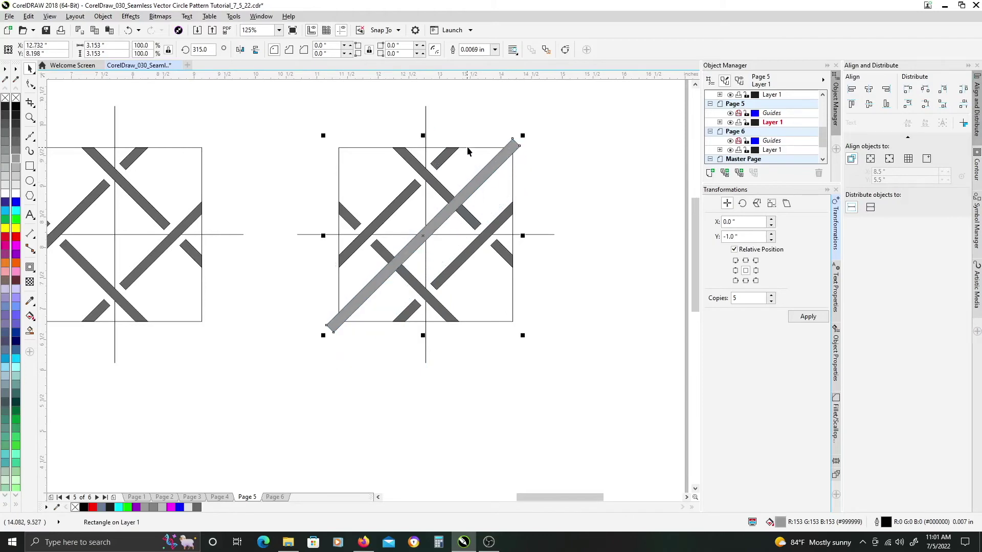
shift+click(469, 148)
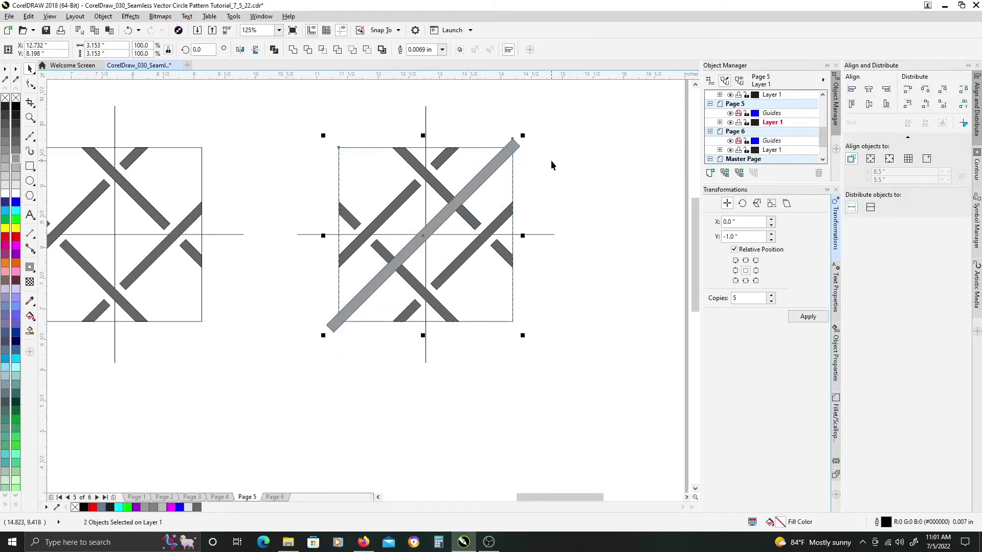
click(869, 104)
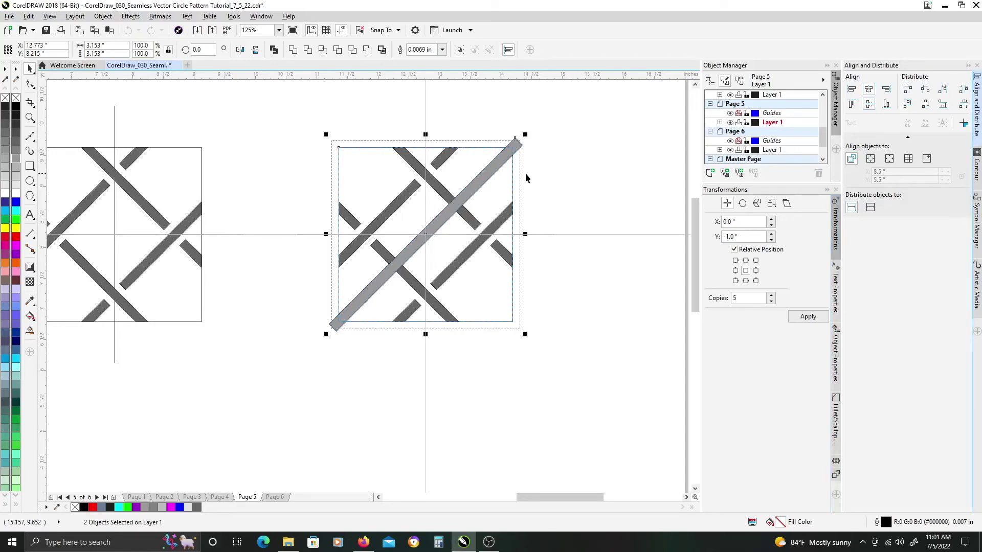
Mirror a copy of the grey bar horizontally so the two bars cross in an X
click(566, 176)
click(484, 174)
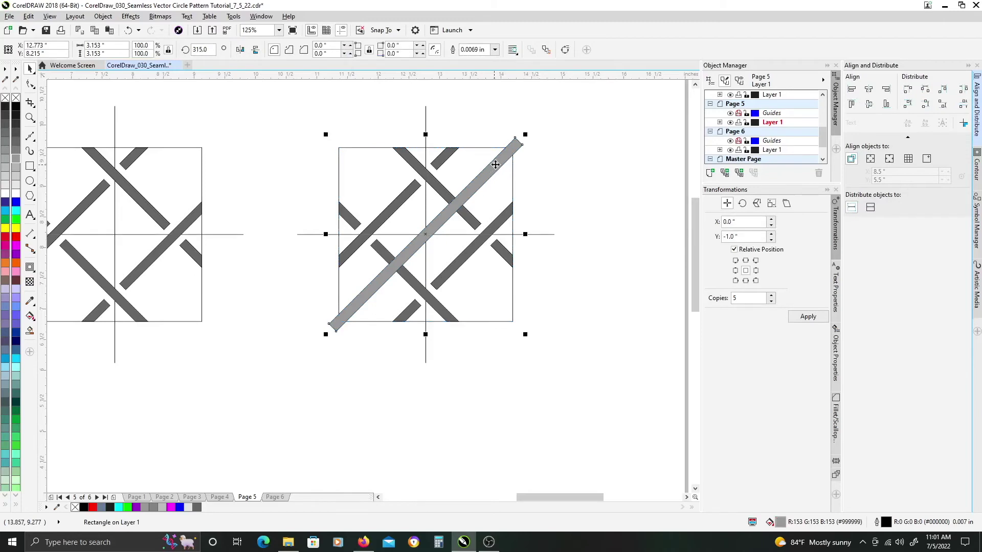
click(502, 160)
drag(527, 134, 330, 144)
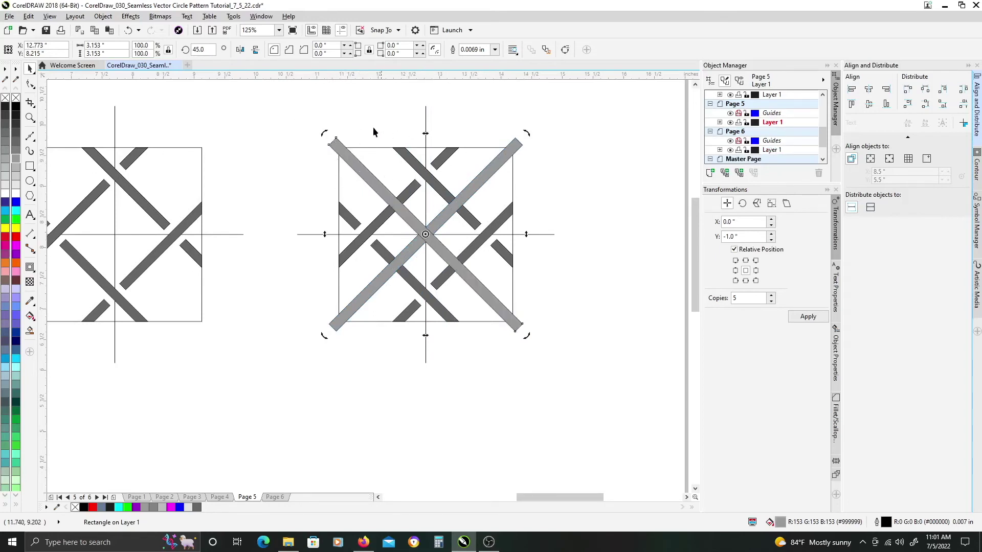
click(342, 146)
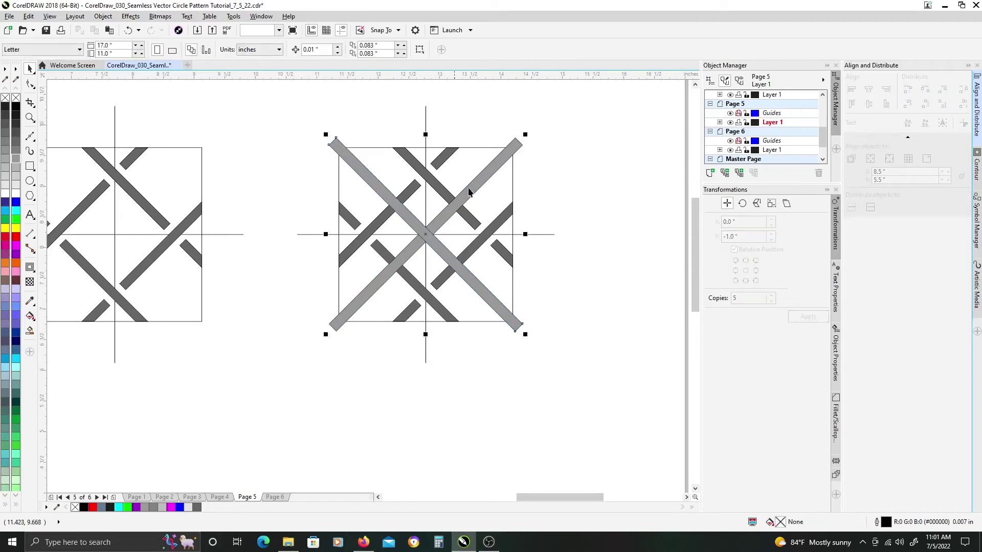
key(Delete)
click(501, 163)
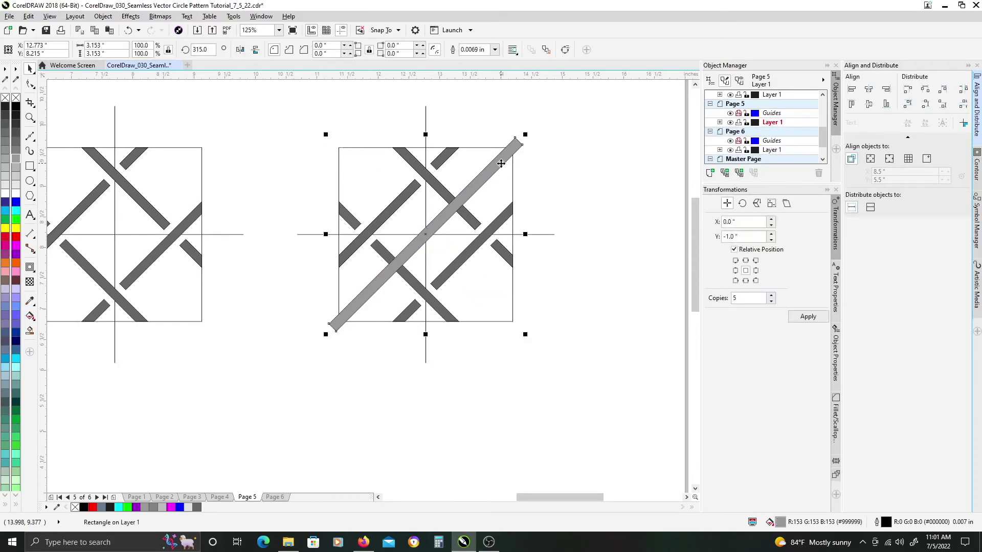
click(241, 49)
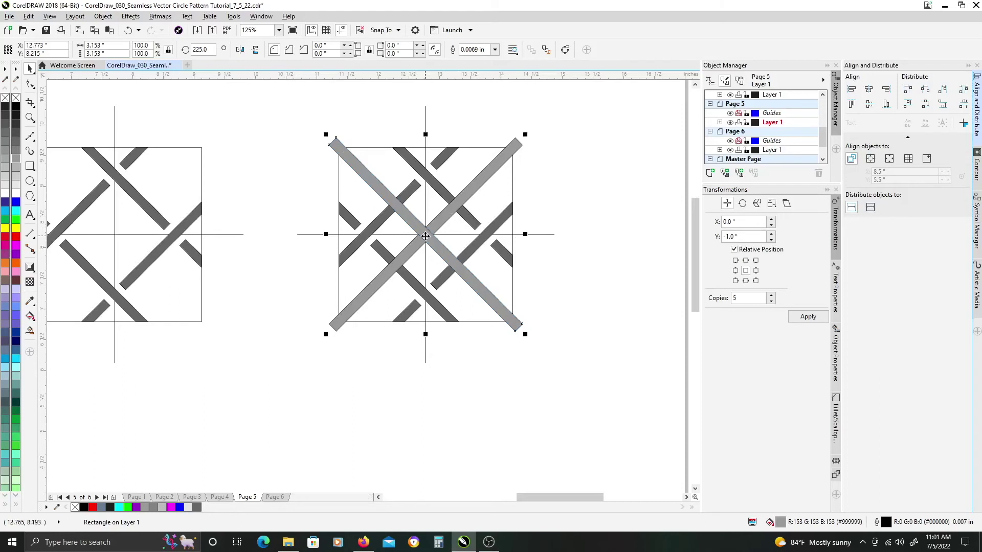
click(541, 190)
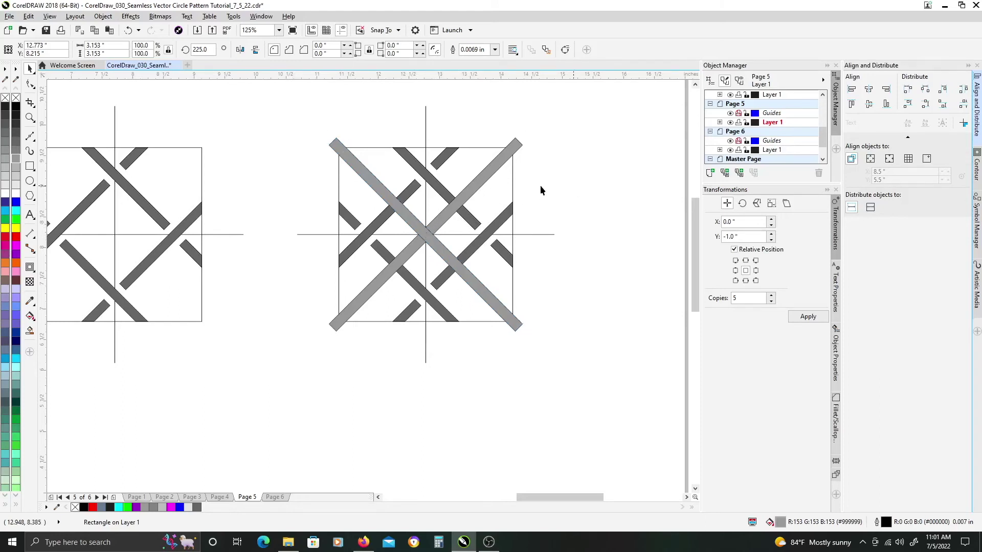
click(471, 192)
Add a 0.11" outside contour around the light-grey bar and break it apart from the bar
click(29, 267)
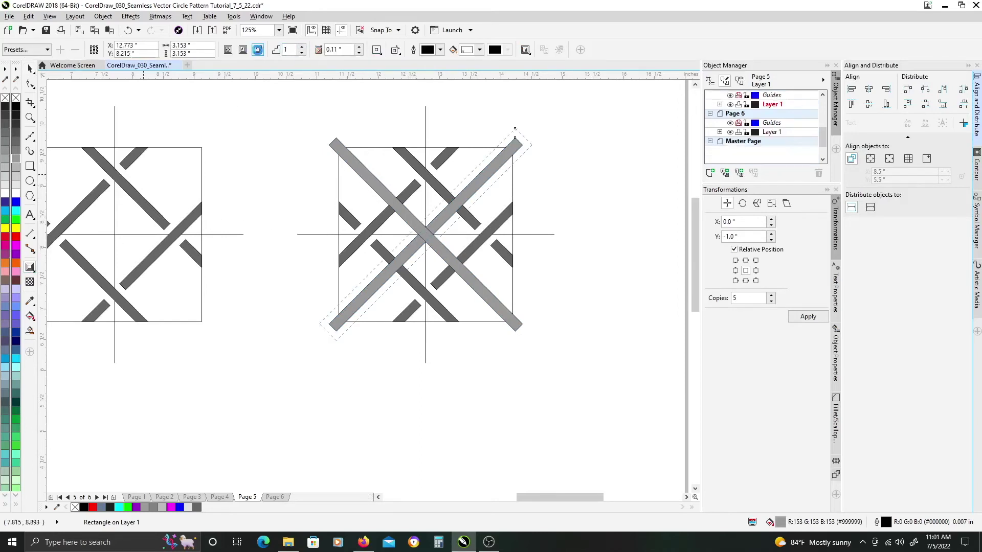
drag(322, 234, 330, 234)
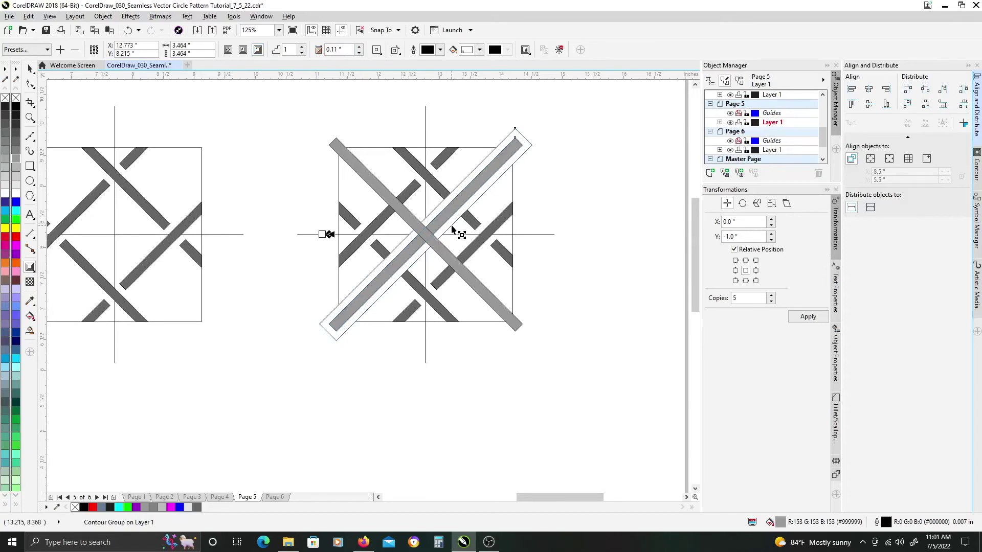
key(ctrl+k)
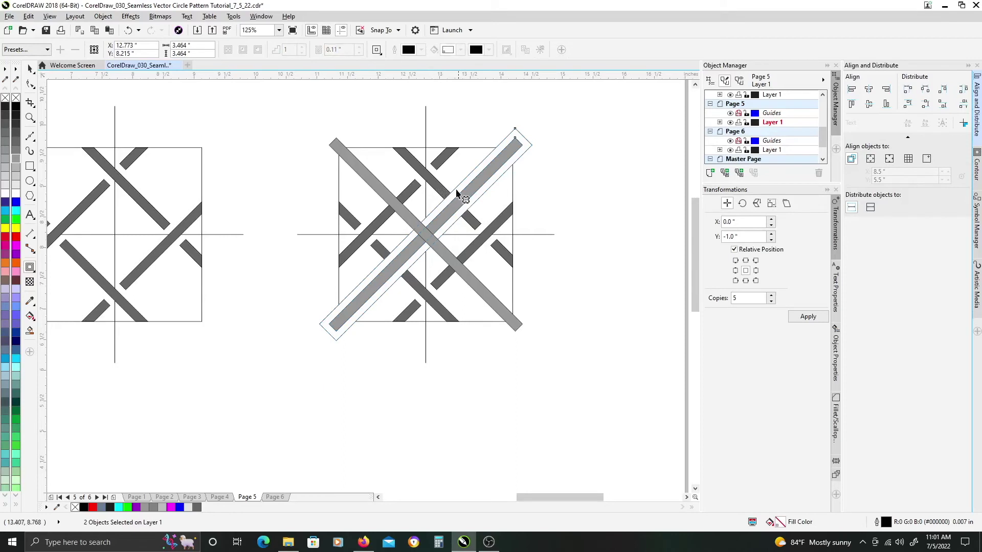
Add a matching outside contour around the dark diagonal lattice bars
click(438, 185)
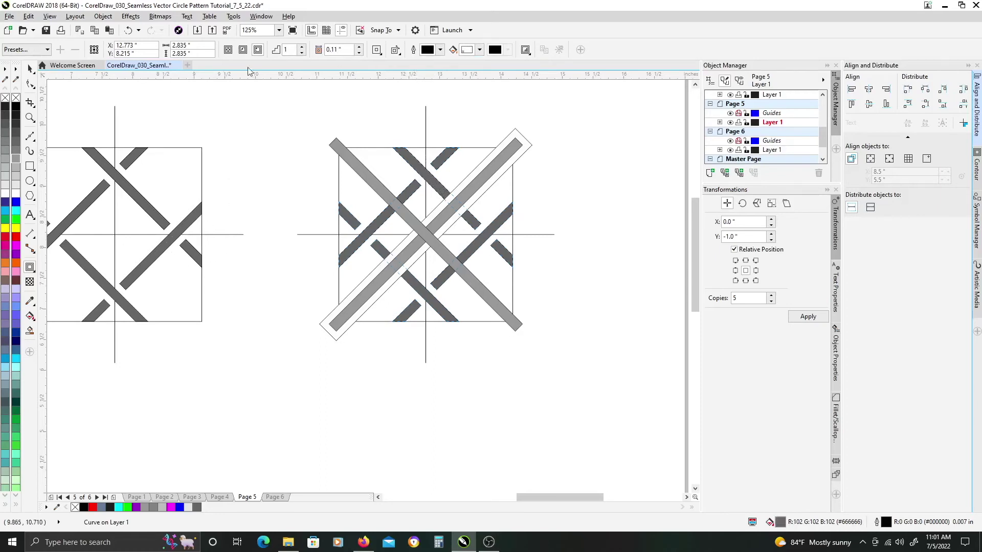
drag(377, 160, 416, 204)
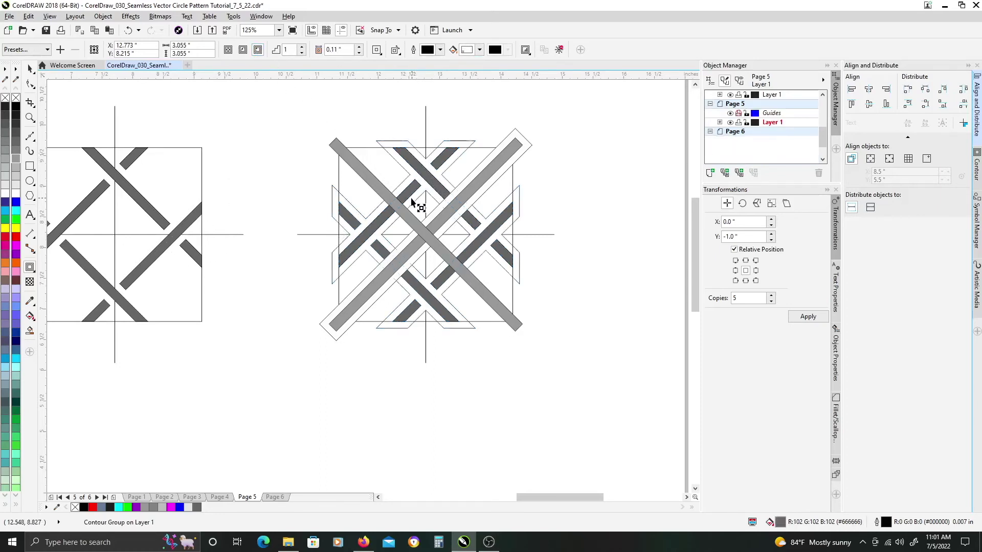
click(468, 164)
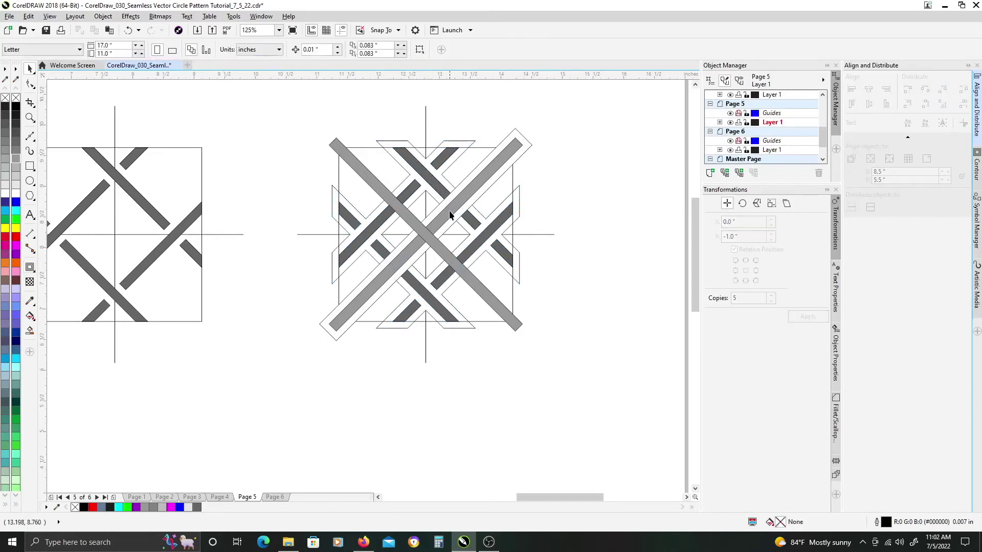
scroll(428, 220, up, 3)
drag(412, 230, 450, 281)
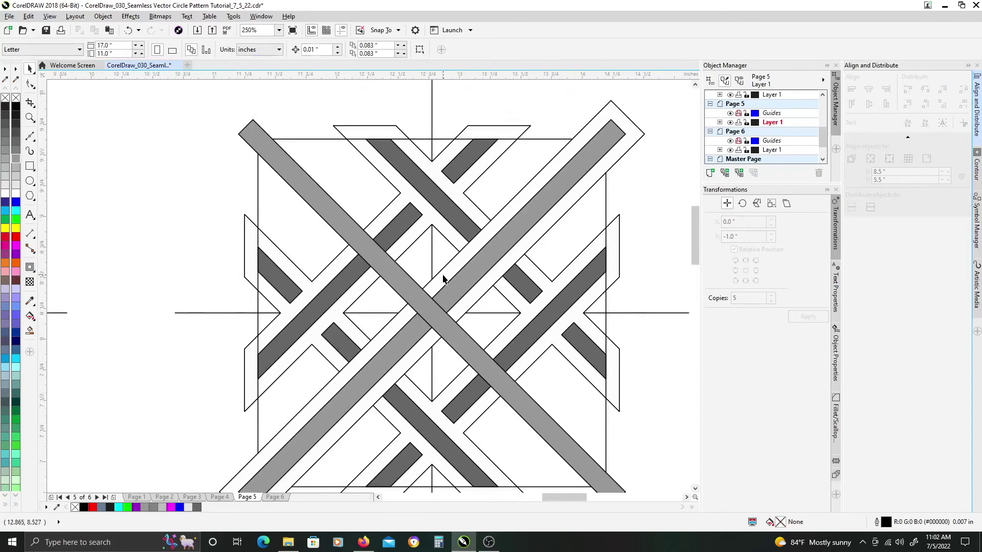
Trim the first light-grey bar with its contour outline and delete the leftover outline
click(443, 277)
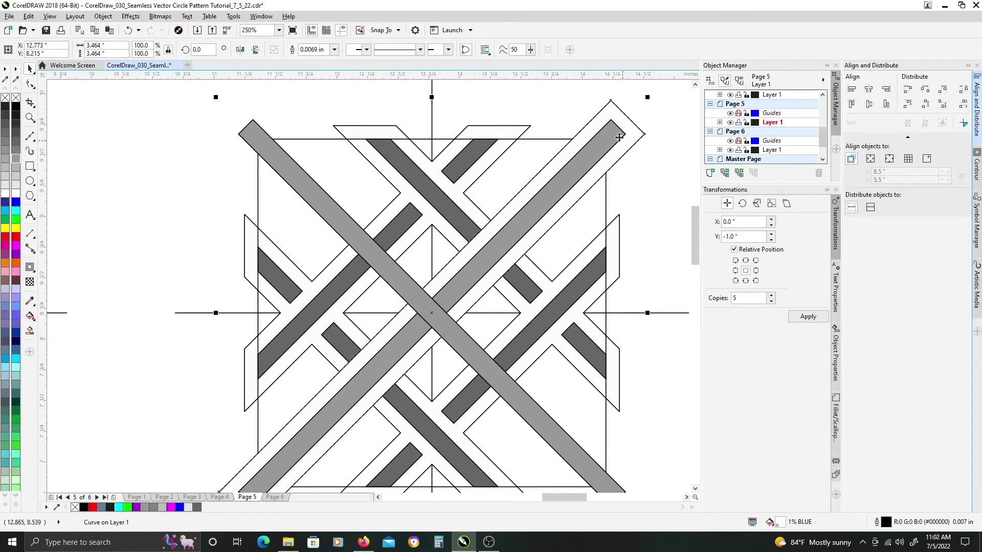
shift+click(330, 214)
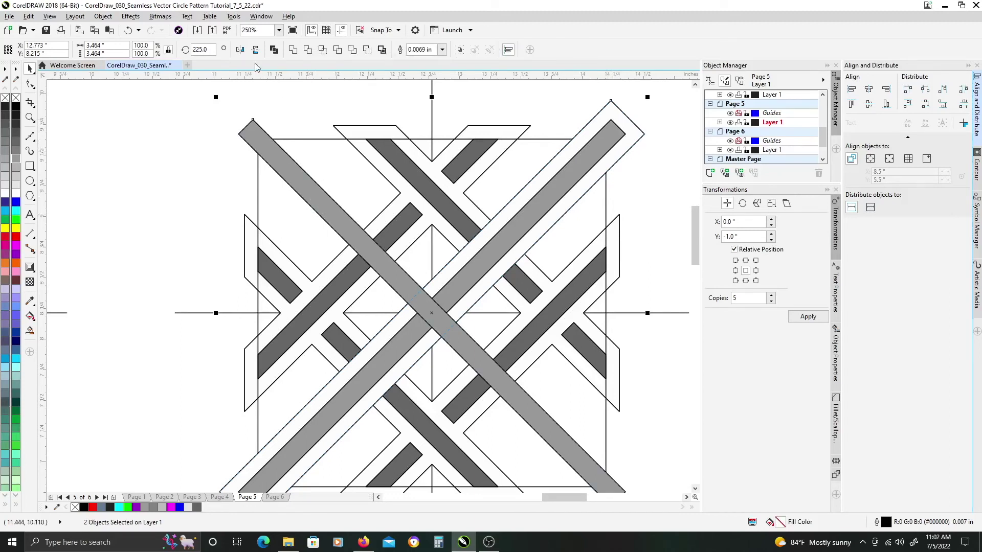
click(308, 50)
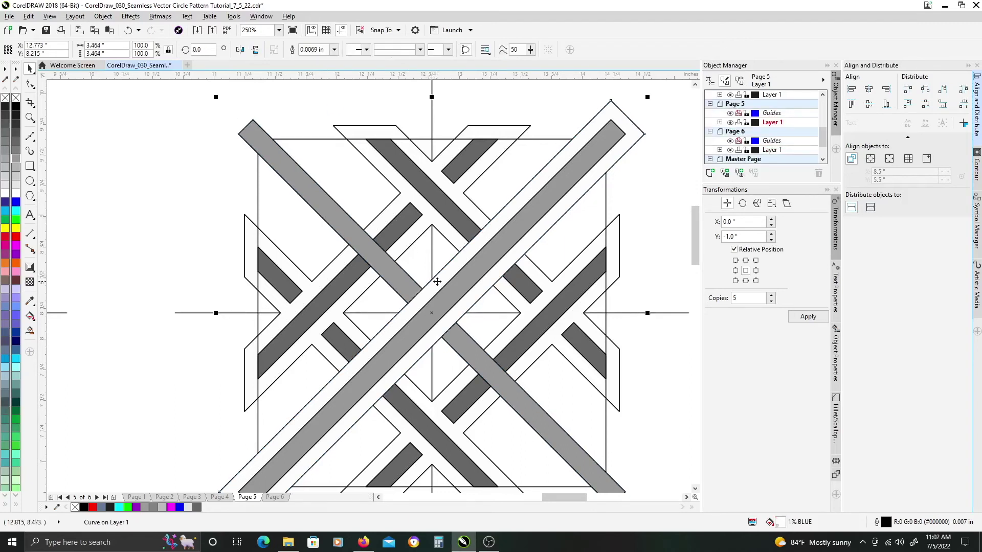
key(Delete)
Trim the other grey diagonal bar with its white outline shape and delete the leftover outline
click(473, 215)
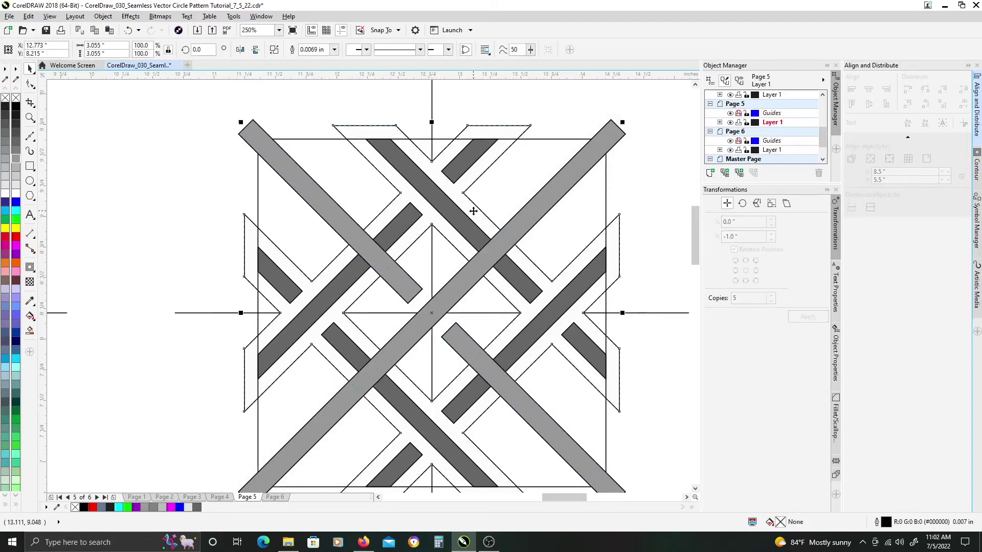
scroll(469, 208, down, 2)
click(412, 228)
scroll(462, 277, up, 3)
shift+click(450, 302)
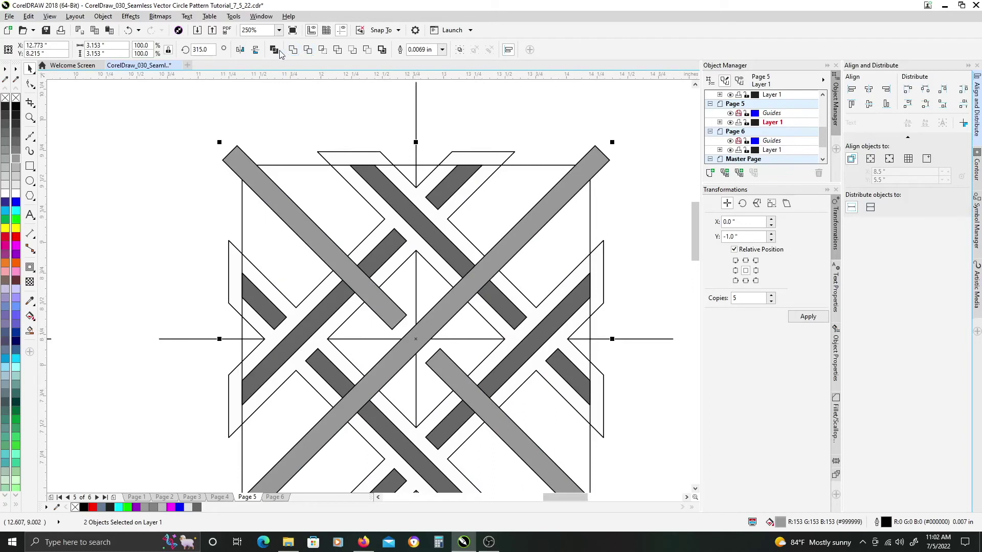
click(376, 239)
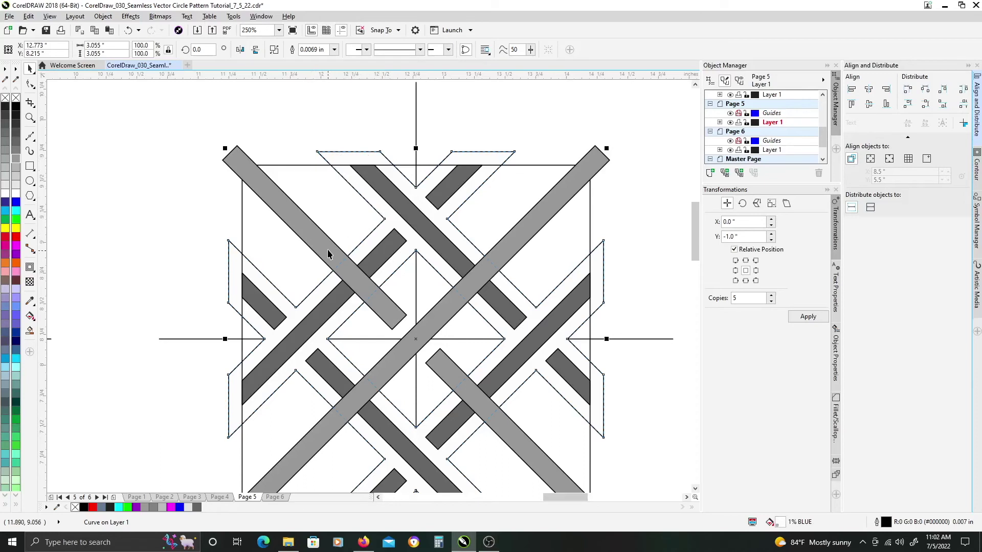
shift+click(316, 235)
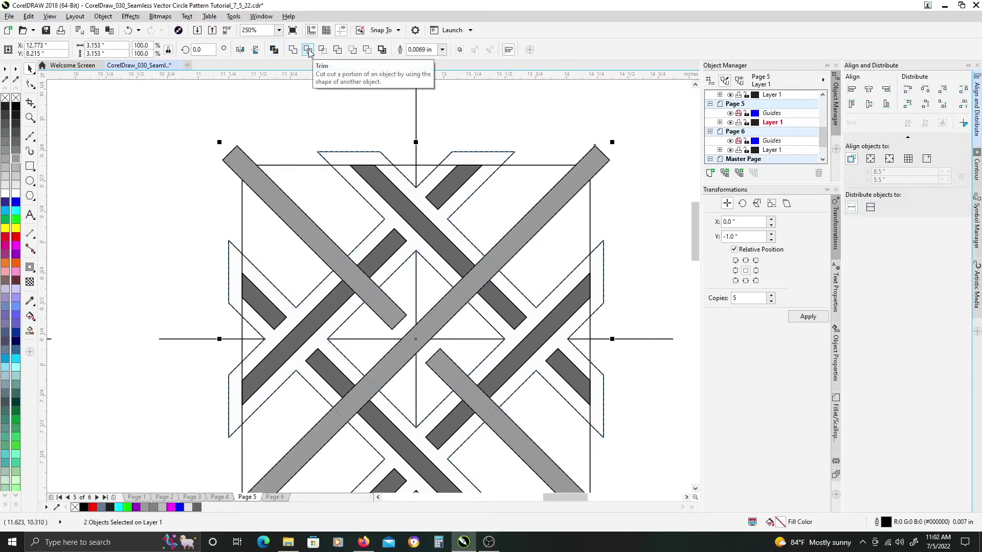
click(308, 50)
click(363, 248)
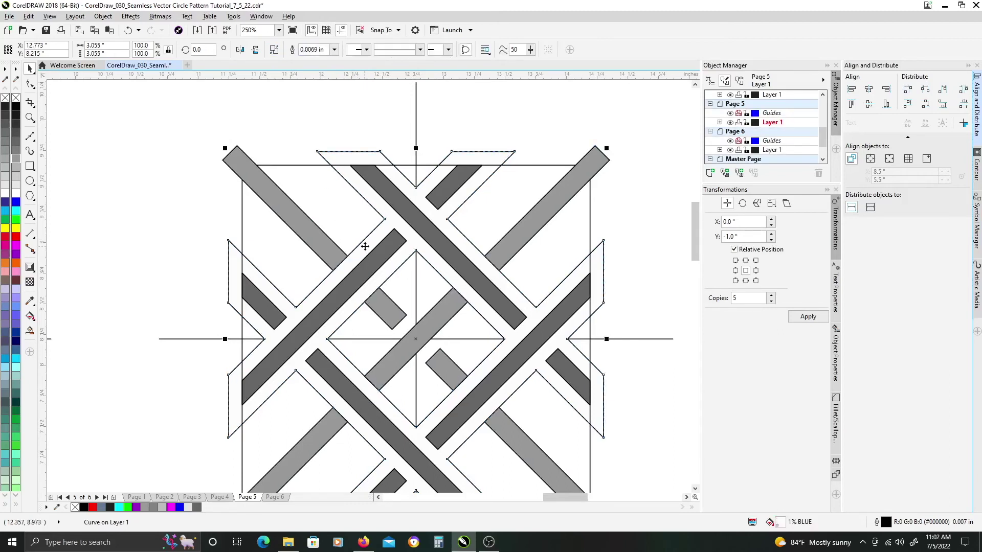
key(Delete)
scroll(430, 254, down, 2)
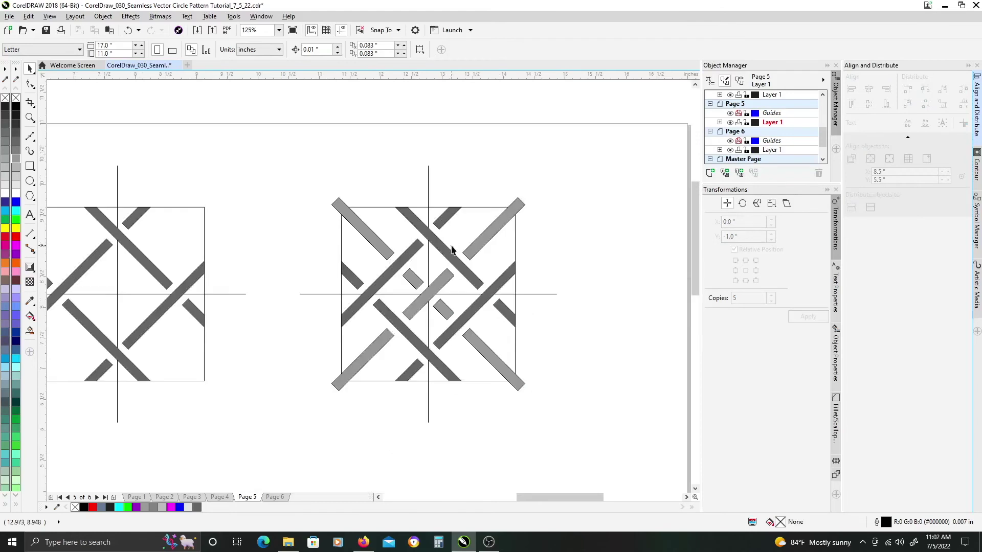
Intersect the bar pattern with the square tile so the bars end at its edges
scroll(415, 221, right, 2)
click(419, 217)
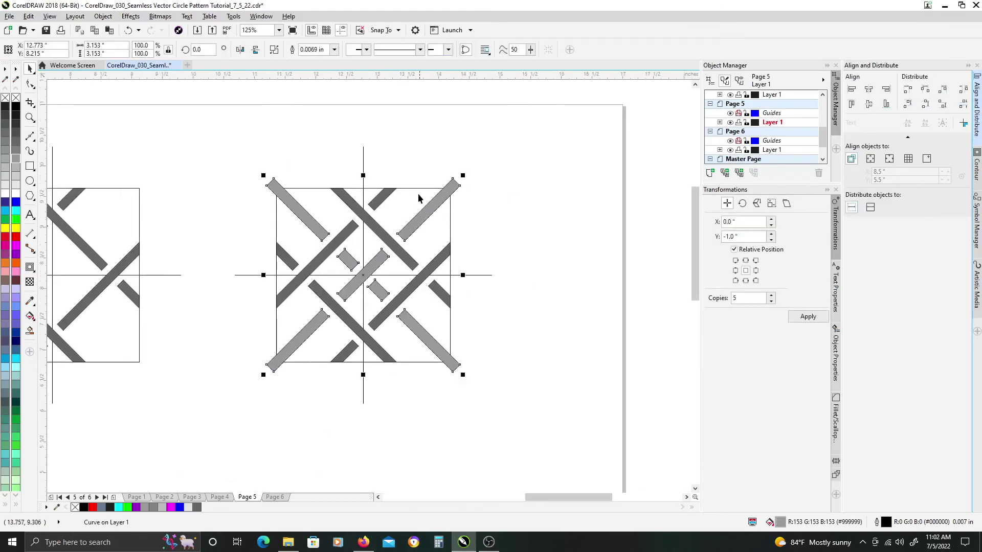
click(421, 188)
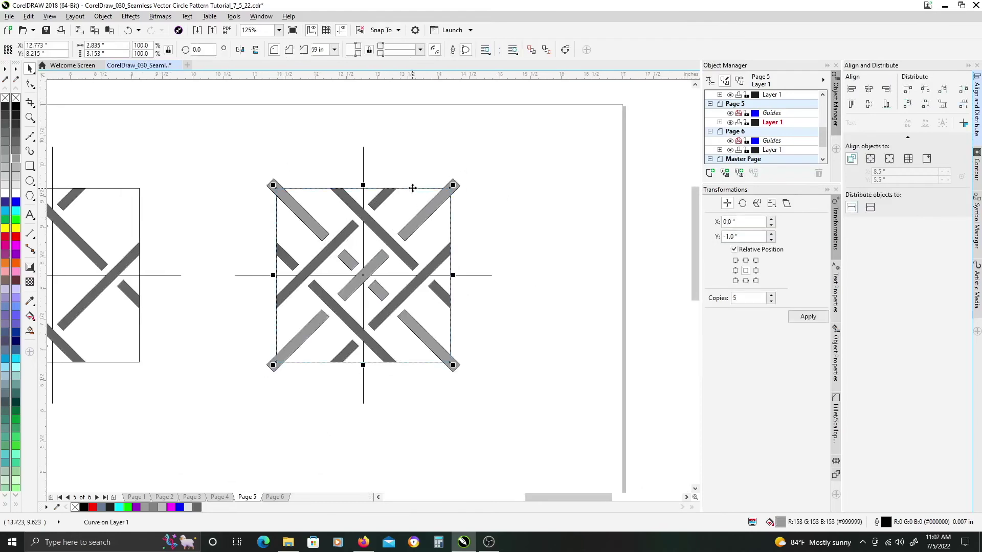
shift+click(424, 216)
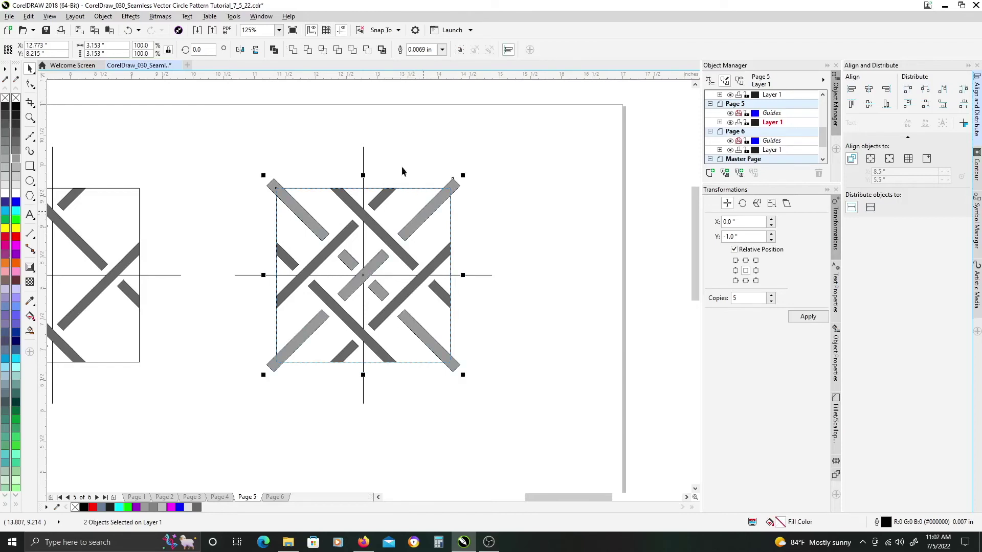
click(323, 51)
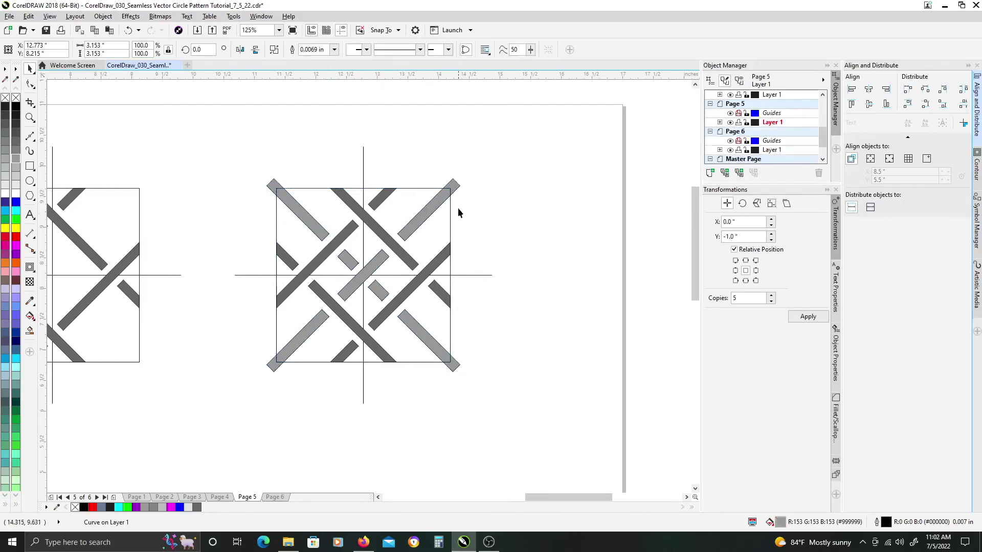
click(457, 204)
Drag a copy of the clipped light-grey and dark bars down beside the first pattern
scroll(423, 240, down, 2)
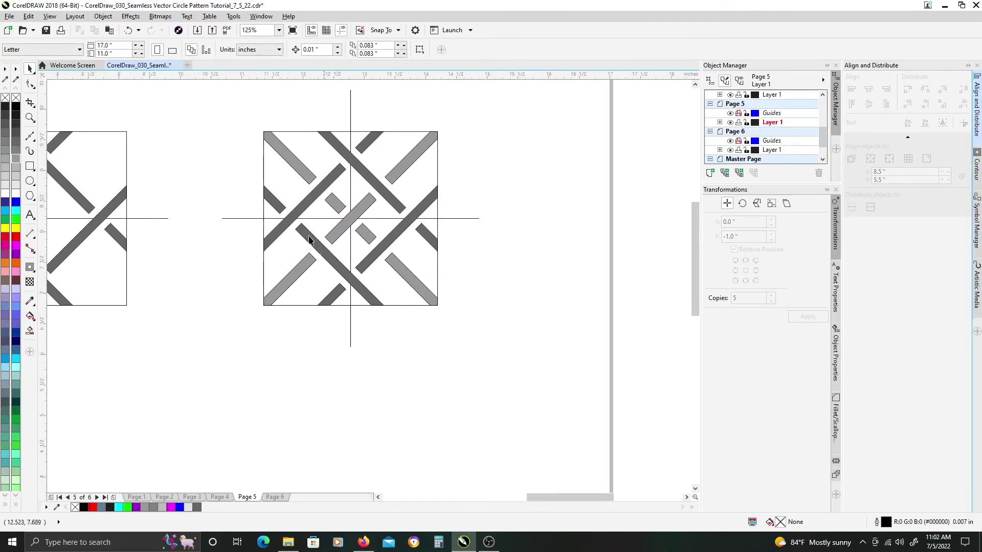
scroll(358, 236, left, 3)
click(443, 166)
shift+click(485, 159)
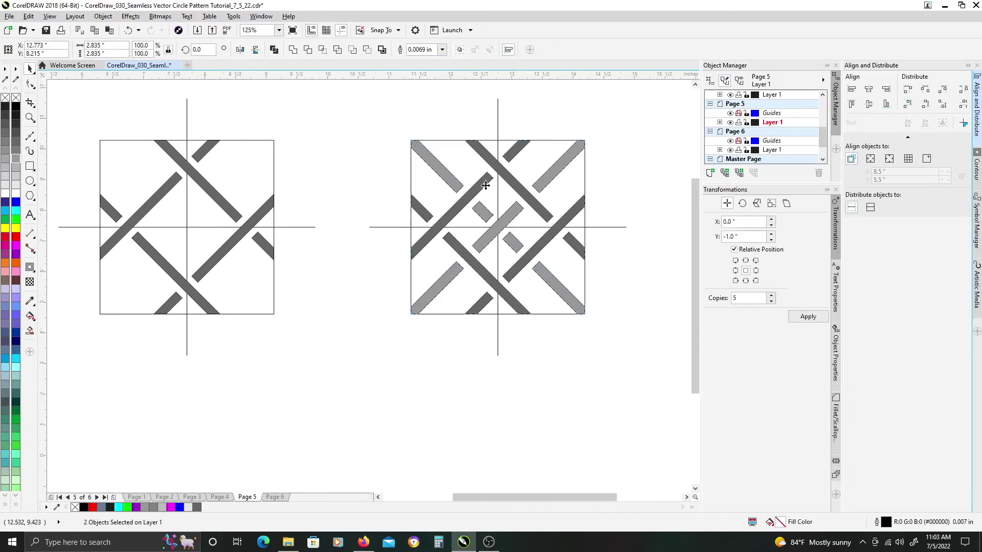
scroll(485, 184, down, 2)
drag(479, 184, 319, 318)
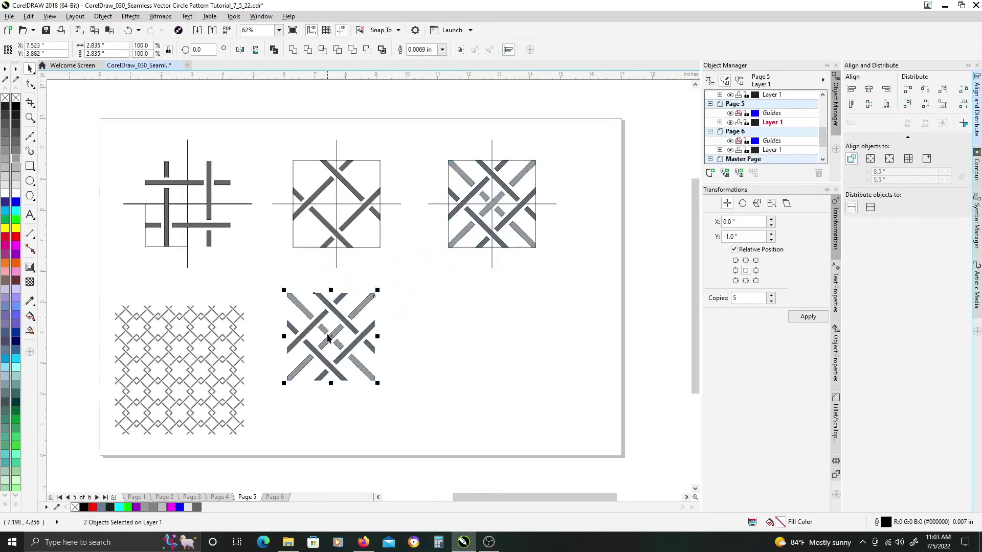
Combine the tile's pieces into one curve and set its width to 1 inch
scroll(331, 335, up, 2)
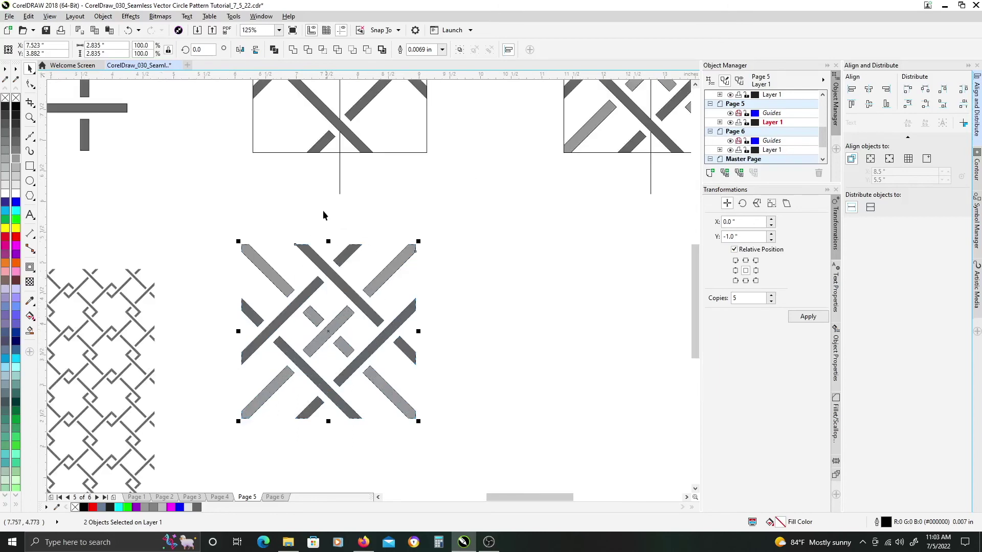
click(274, 50)
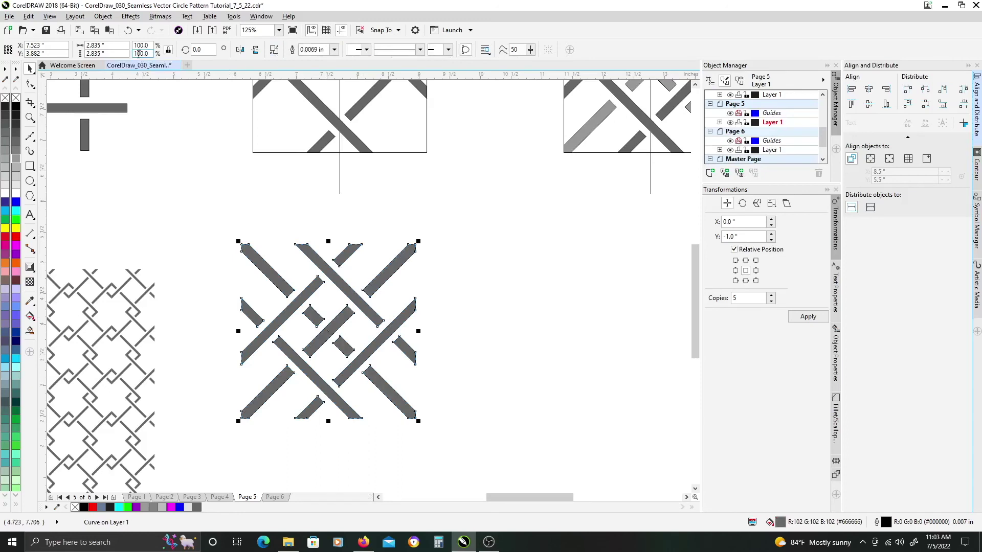
click(110, 45)
text(1)
key(Return)
Repeat the 1-inch tile into a column below with a -1 inch vertical offset
drag(312, 316, 245, 279)
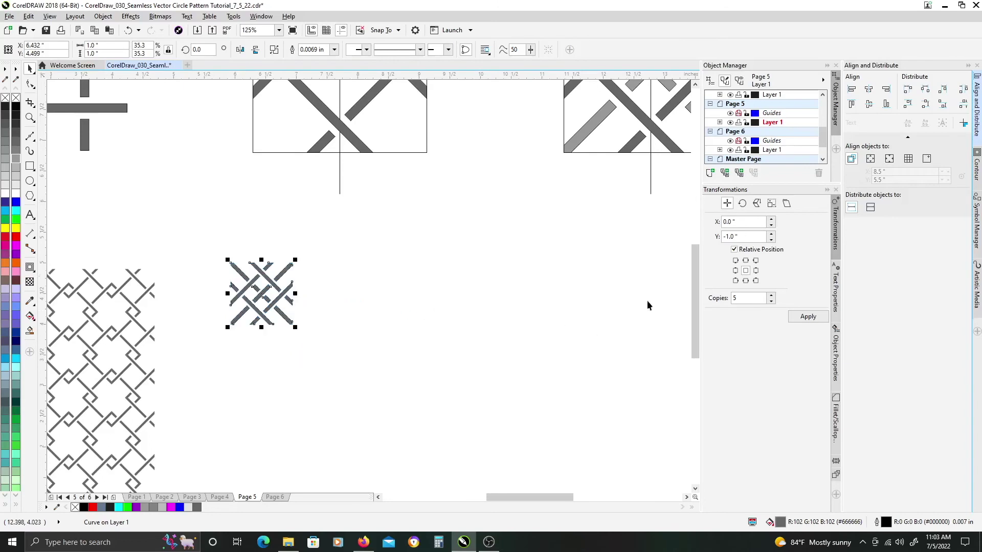
click(808, 317)
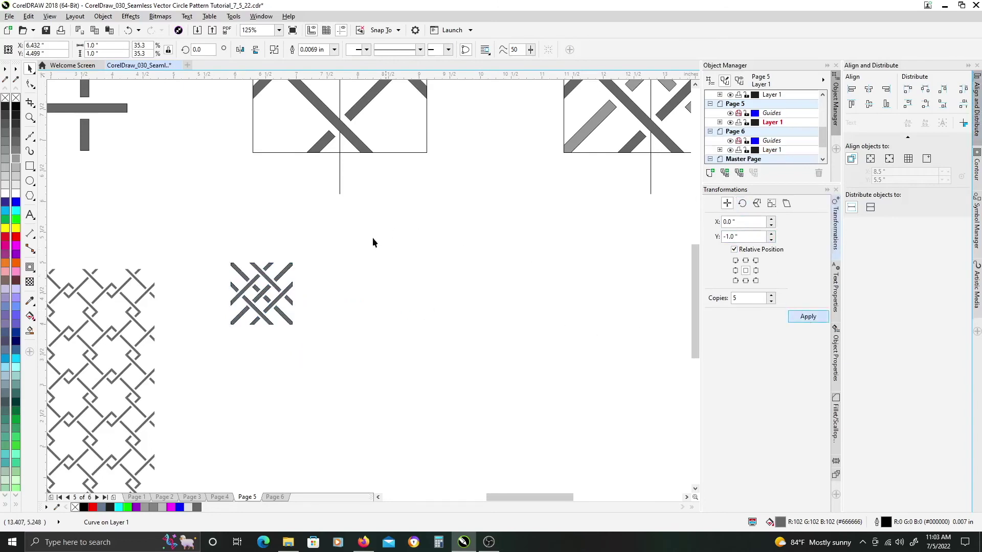
scroll(399, 326, down, 3)
scroll(389, 182, down, 1)
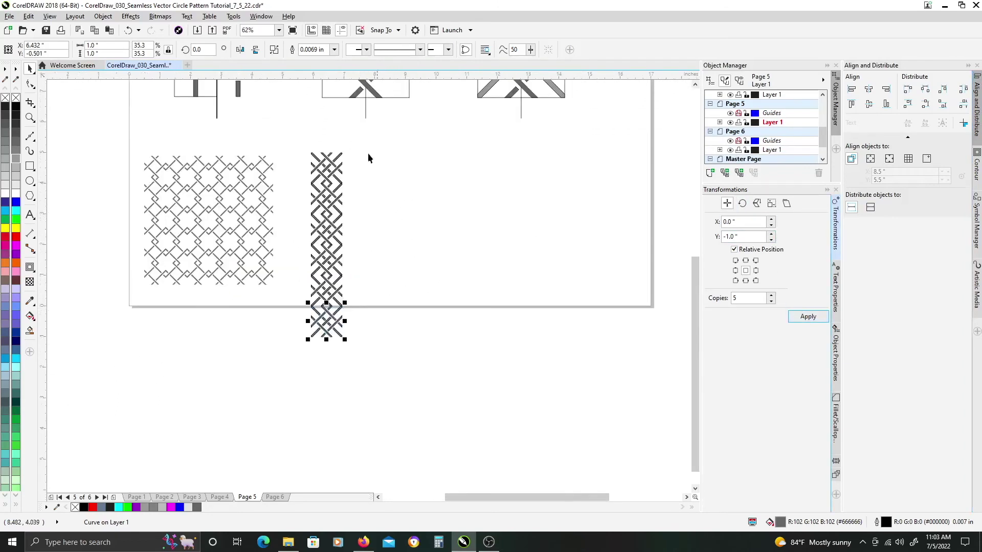
Copy the column five times to the right with a 1 inch horizontal, 0 vertical offset
drag(295, 137, 406, 372)
double_click(745, 221)
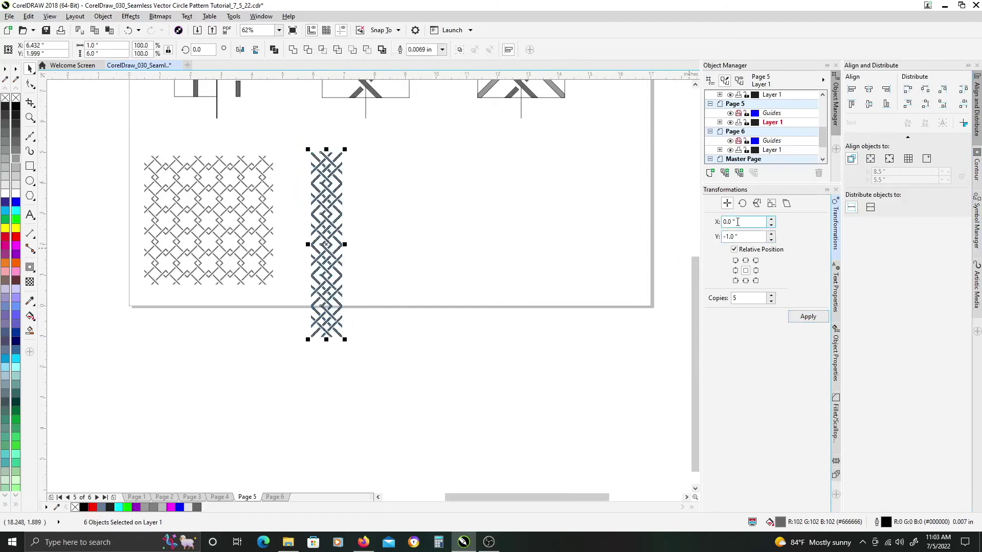
text(1)
key(Tab)
text(0)
key(Return)
Group all 36 tiles, shrink the grid to about 4 inches, and place it beside the first pattern
drag(526, 145, 299, 347)
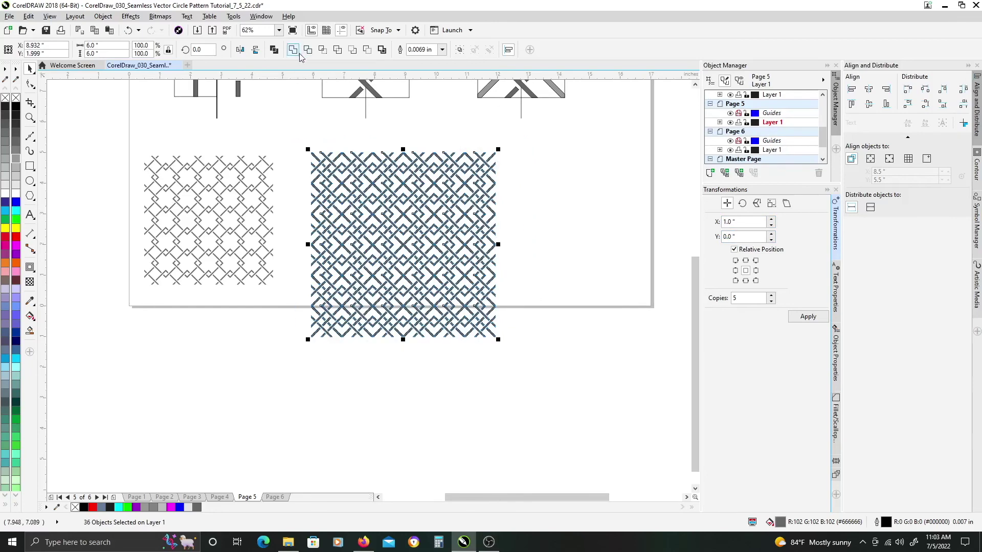
key(ctrl+g)
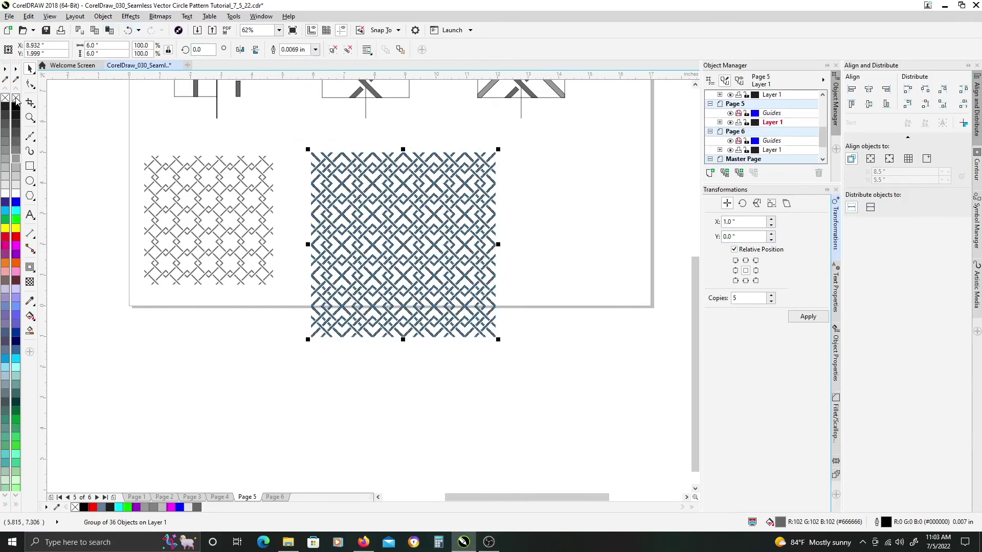
drag(498, 339, 435, 277)
drag(341, 199, 315, 201)
Zoom out to the whole page and collapse the Align and Distribute docker
scroll(272, 210, up, 2)
click(272, 210)
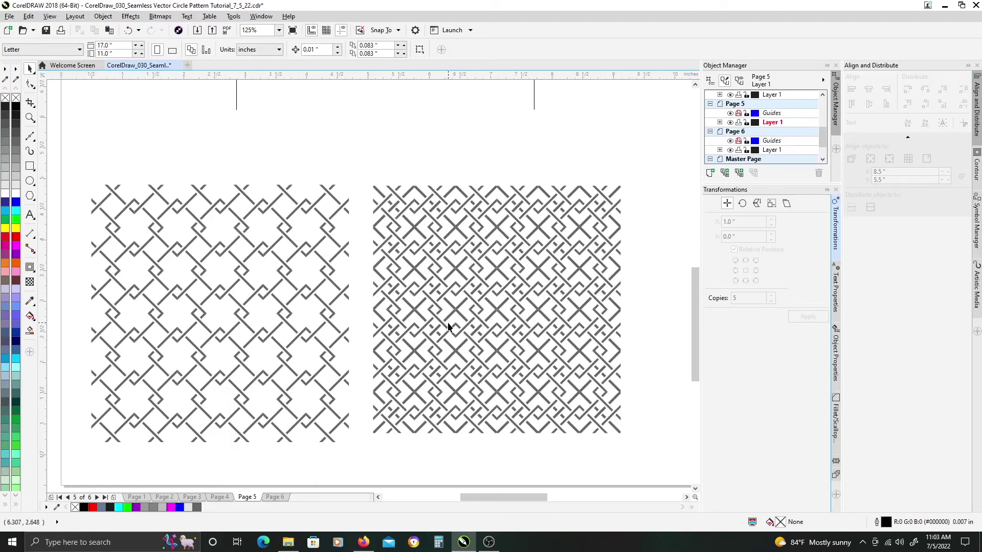
scroll(448, 328, down, 2)
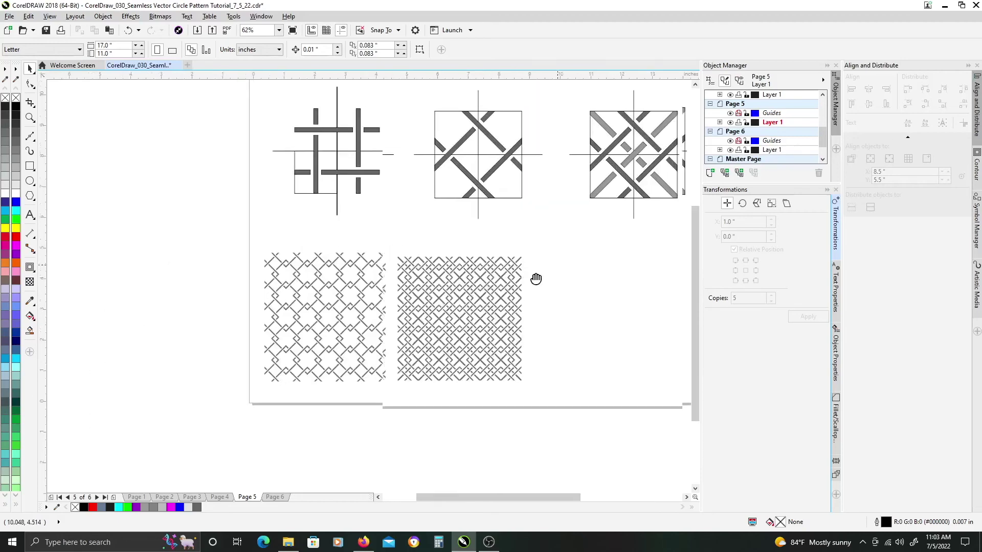
click(967, 66)
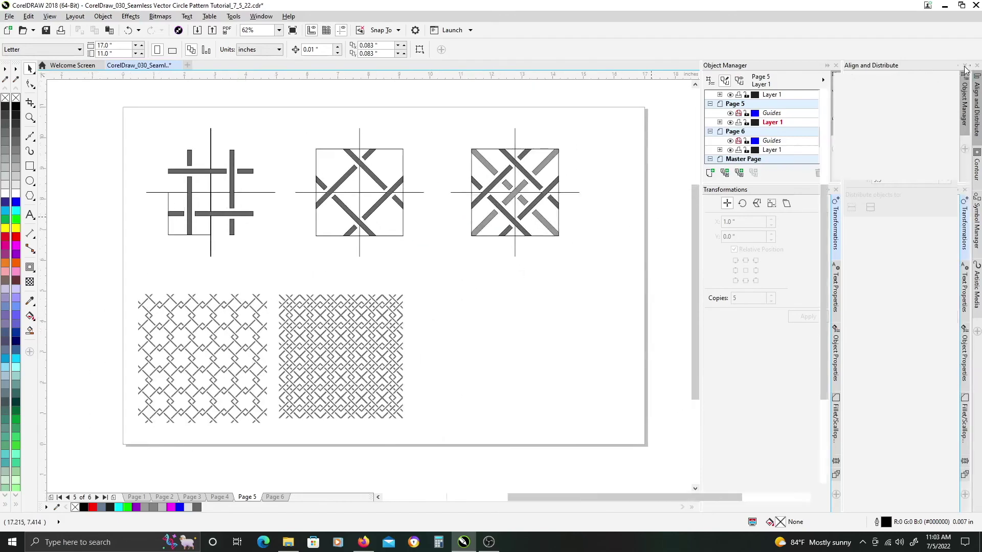